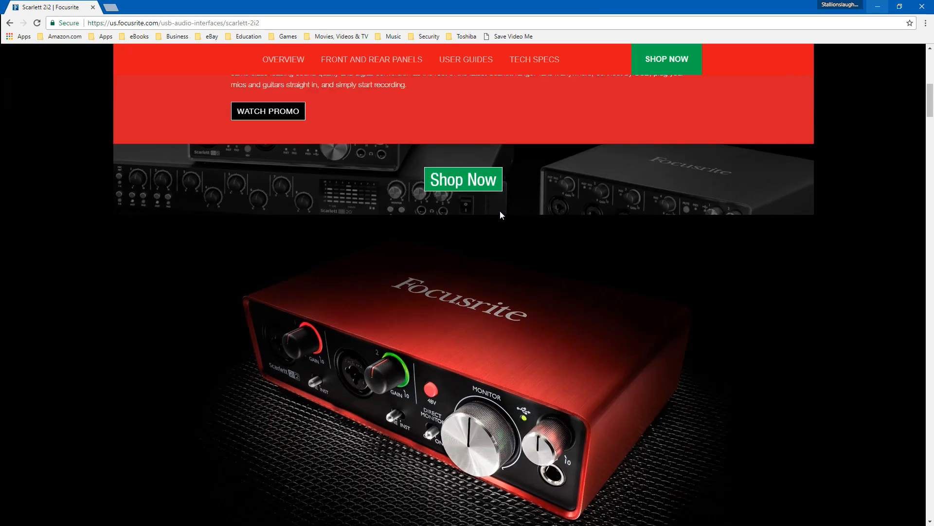
pyautogui.scroll(-5, 501, 211)
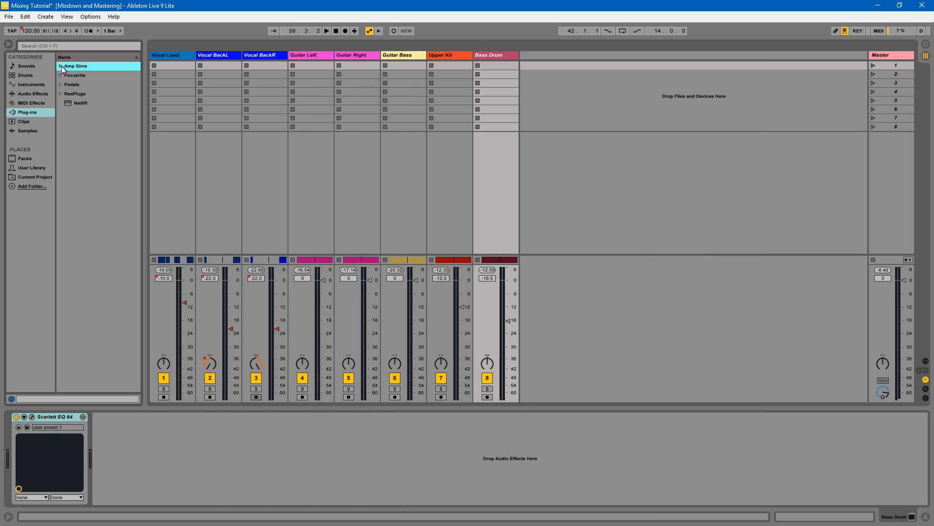
pyautogui.click(60, 66)
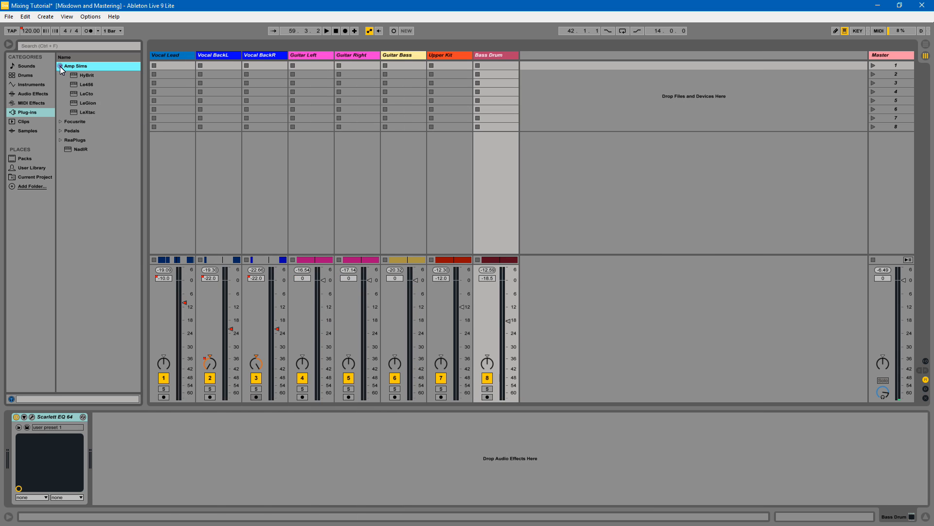
pyautogui.click(60, 66)
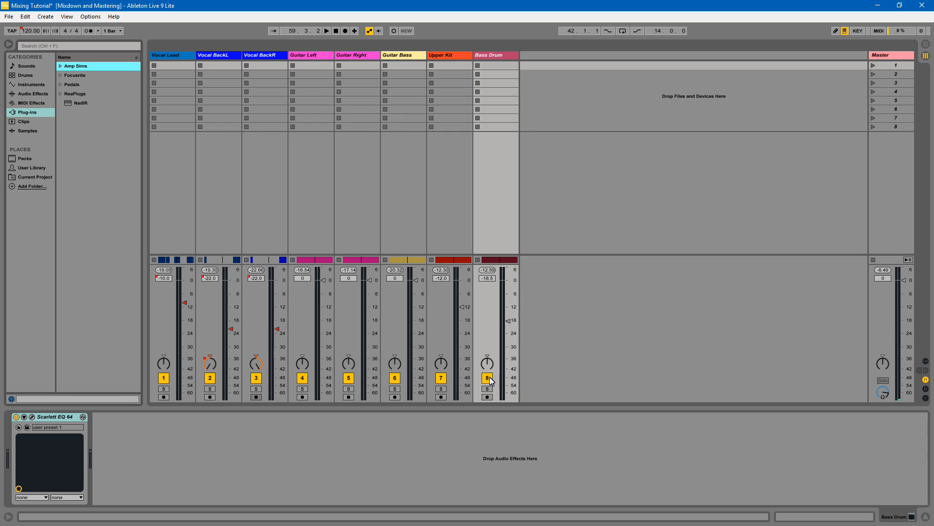
# Pan the Upper Kit track to 50R and try panning the Bass Drum track left while both tracks are temporarily deactivated
pyautogui.click(487, 378)
pyautogui.click(441, 378)
pyautogui.click(441, 363)
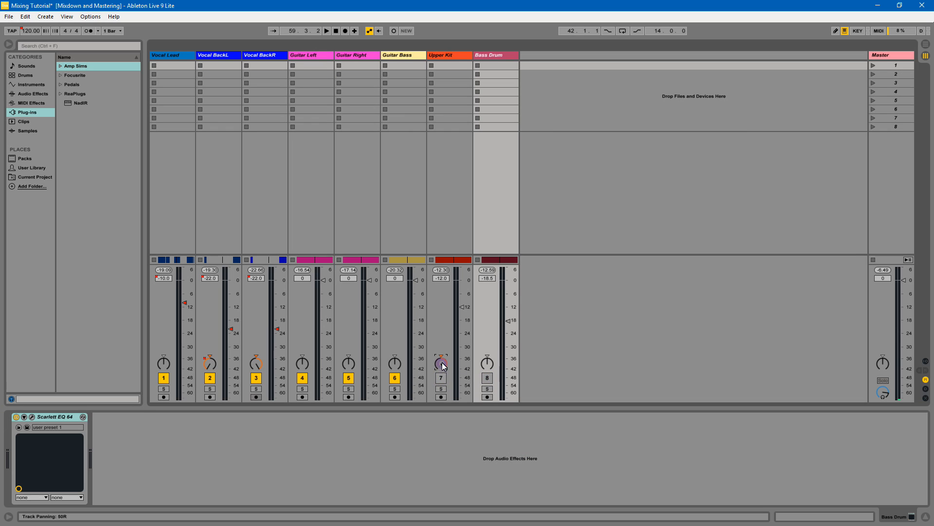
pyautogui.click(487, 363)
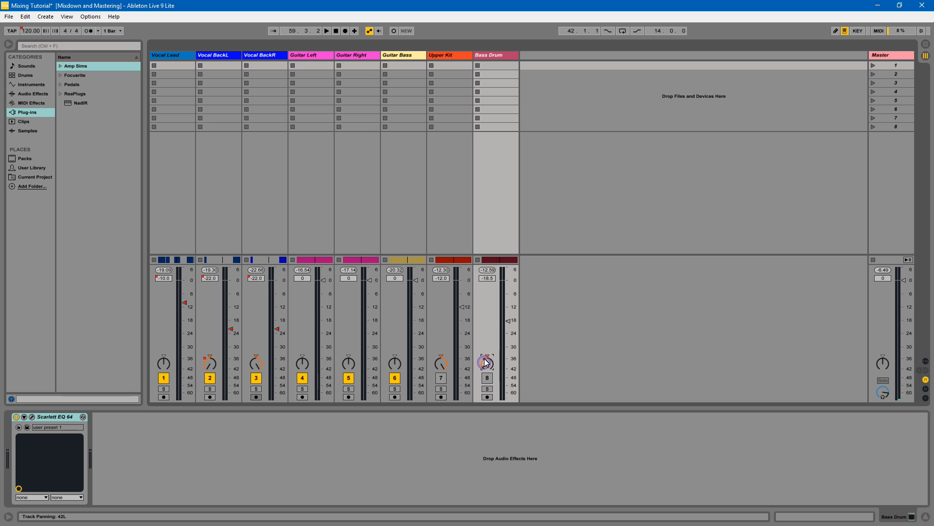
pyautogui.click(441, 388)
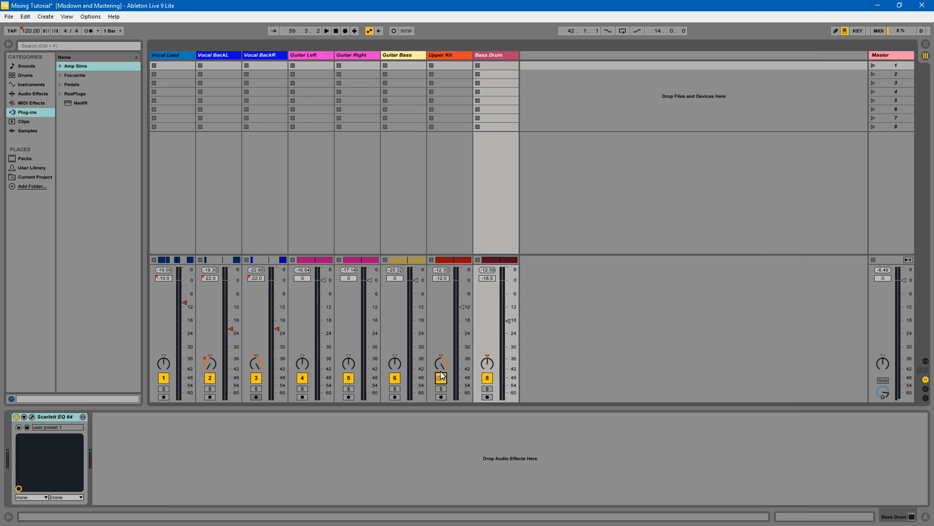
pyautogui.click(487, 378)
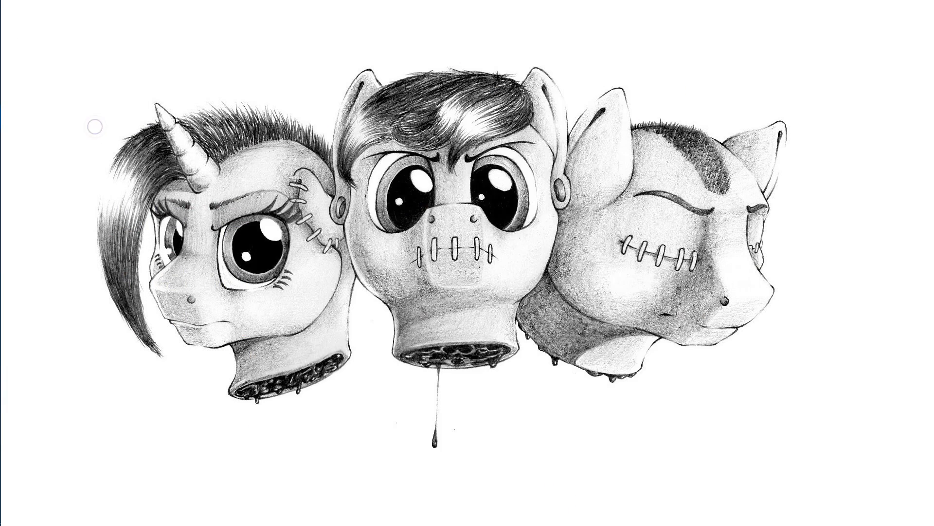
# Review the tracks of the Drums project, comparing the device chains of the Snare Amp and Snare Raw tracks
pyautogui.moveTo(10, 98)
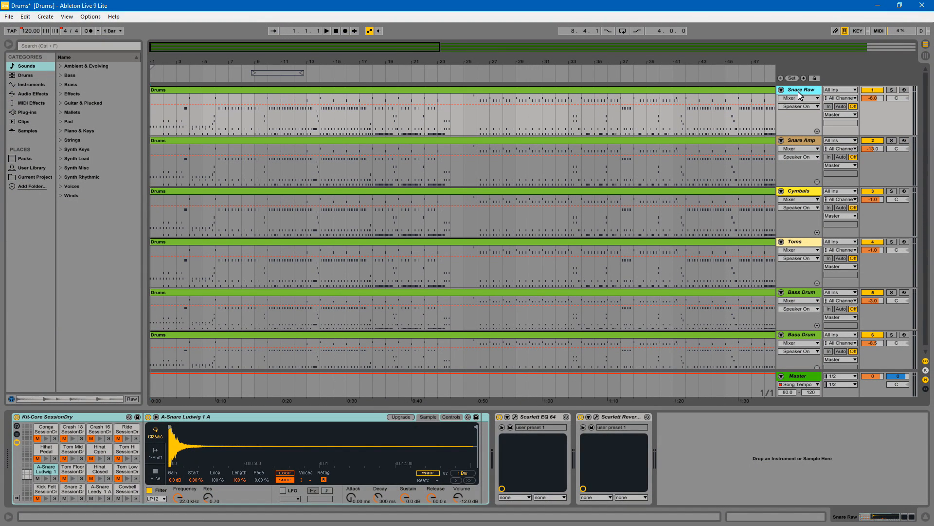
pyautogui.scroll(-1, 801, 92)
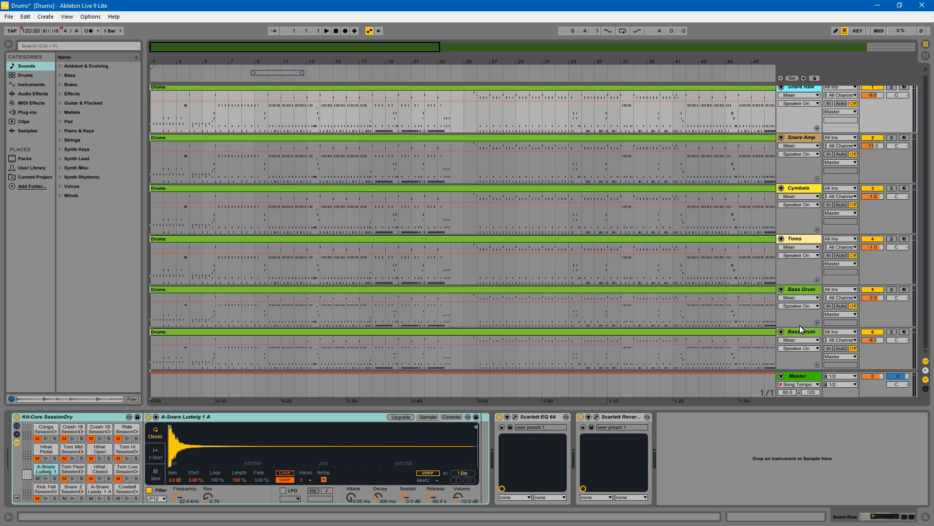
pyautogui.scroll(1, 804, 141)
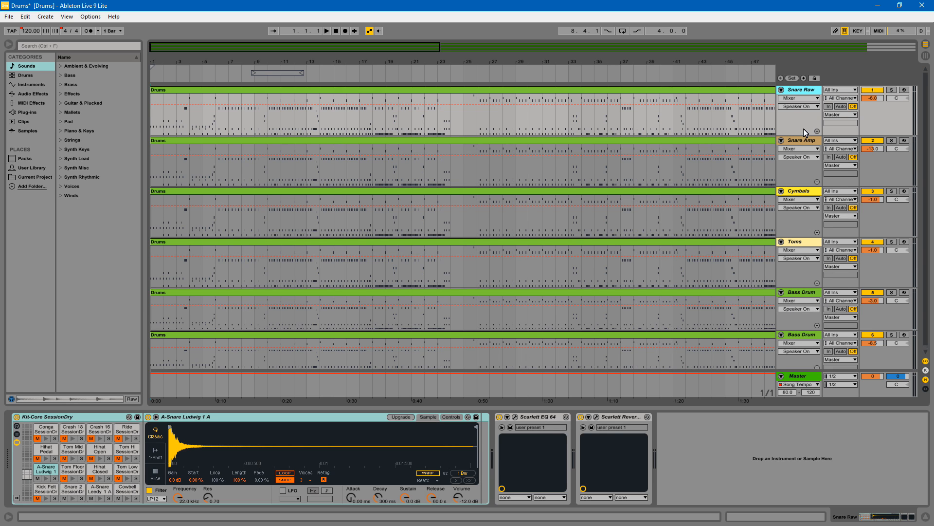
pyautogui.scroll(-1, 797, 340)
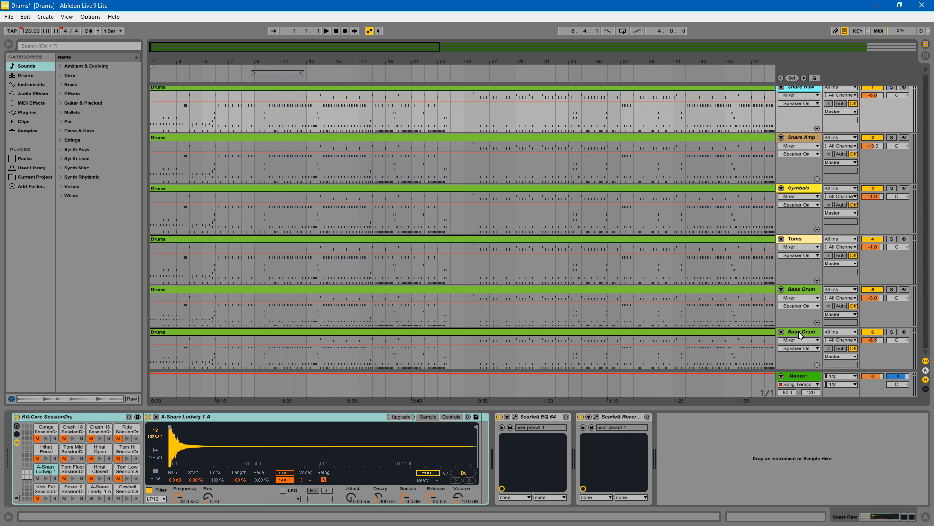
pyautogui.scroll(1, 798, 321)
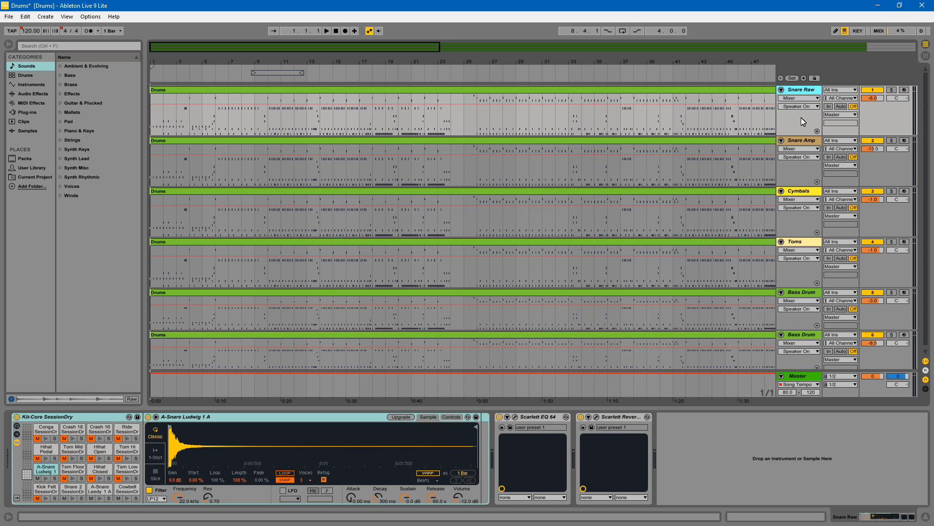
pyautogui.click(806, 139)
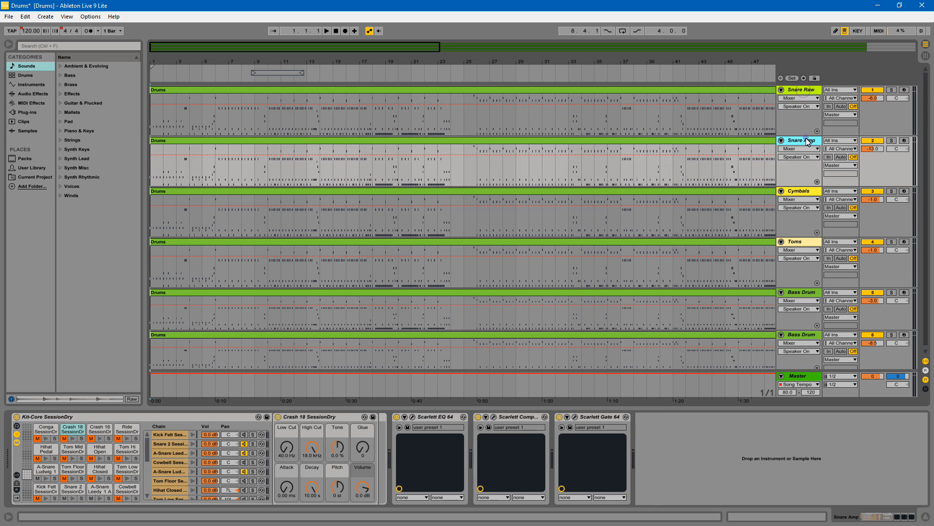
pyautogui.click(809, 90)
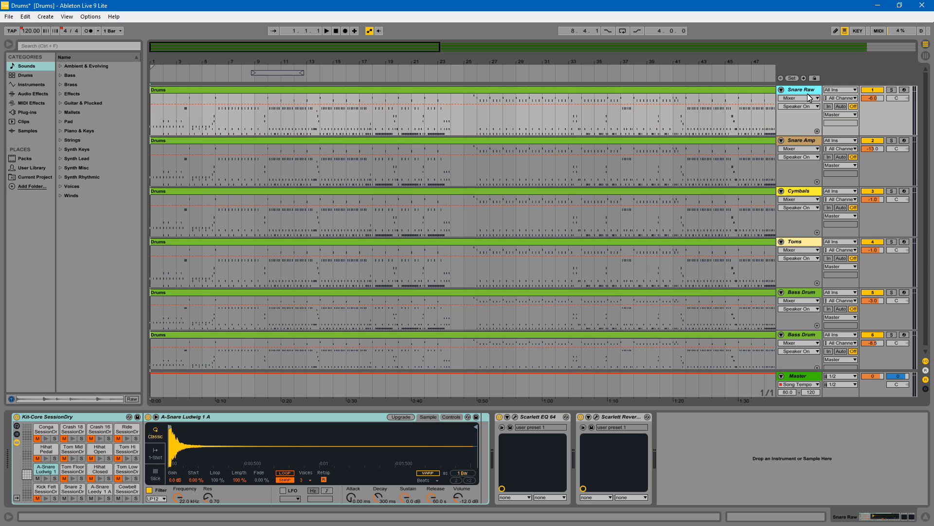
# Insert a new MIDI track below the last Bass Drum track
pyautogui.scroll(-1, 808, 328)
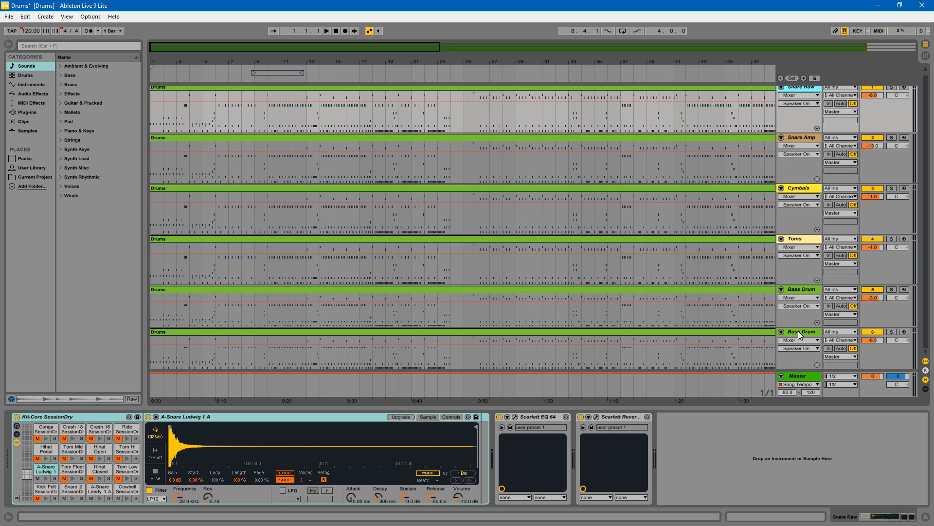
pyautogui.rightClick(798, 331)
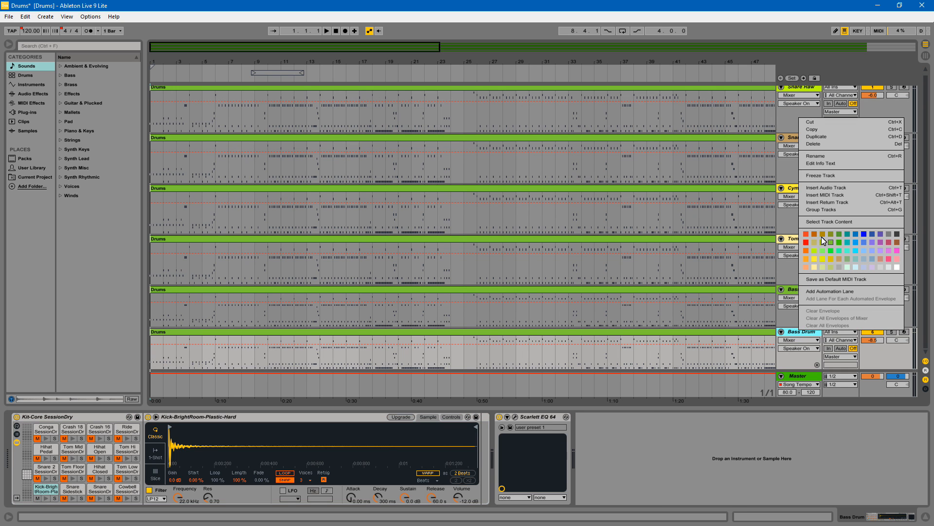
pyautogui.click(831, 192)
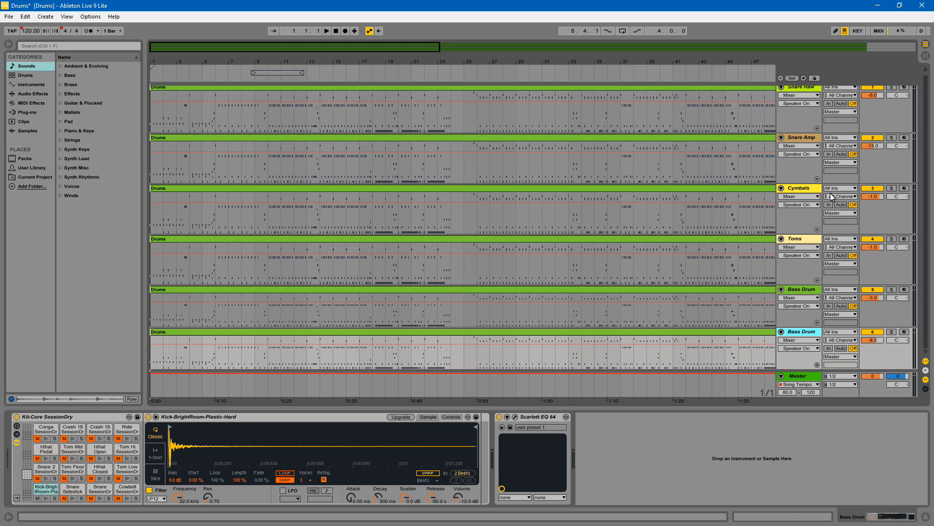
pyautogui.hotkey('ctrl', 'shift', 't')
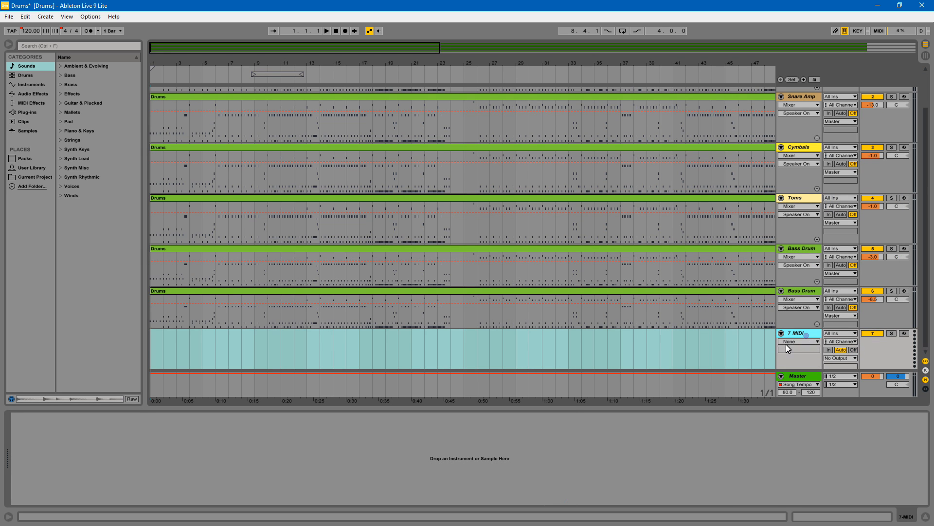
# Create an empty MIDI clip in the new MIDI track's first slot in the Session View
pyautogui.press('Tab')
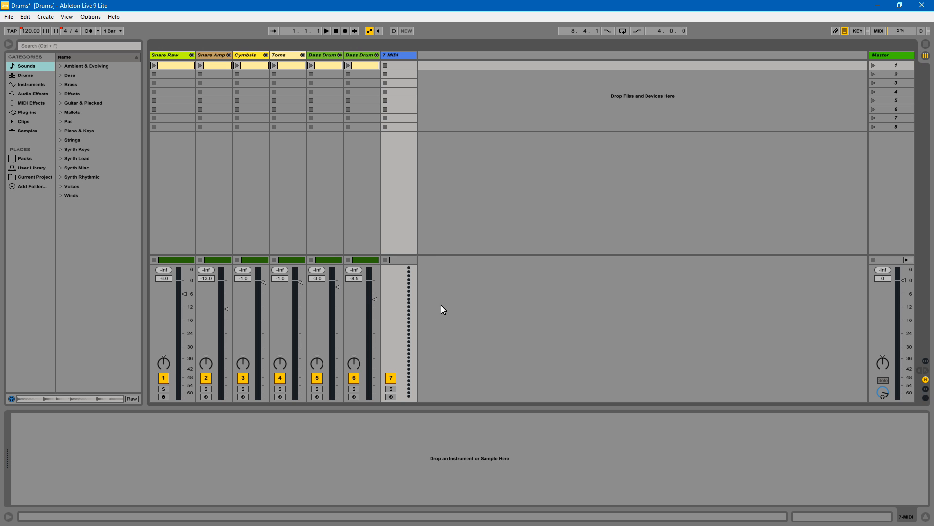
pyautogui.rightClick(404, 66)
pyautogui.click(424, 91)
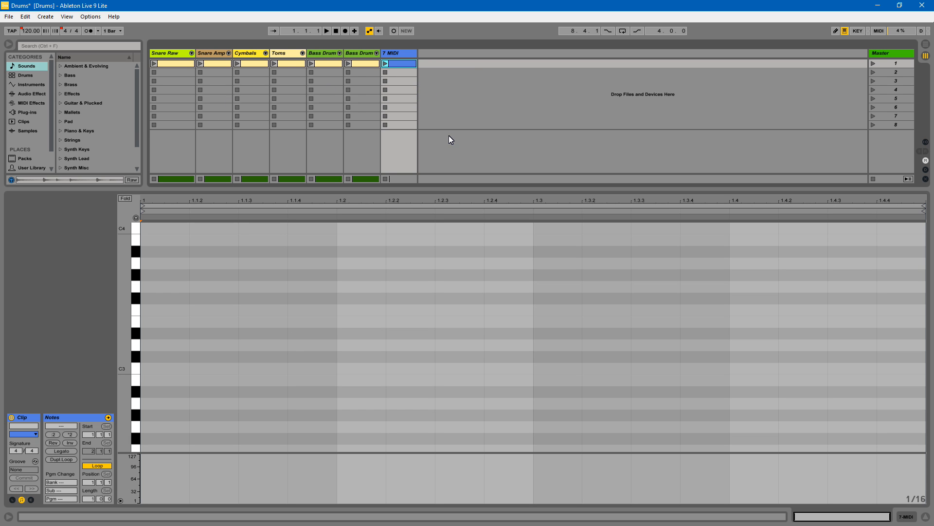
# Return to the Arrangement View and insert an empty one-bar MIDI clip at the start of the new track
pyautogui.click(926, 45)
pyautogui.click(926, 517)
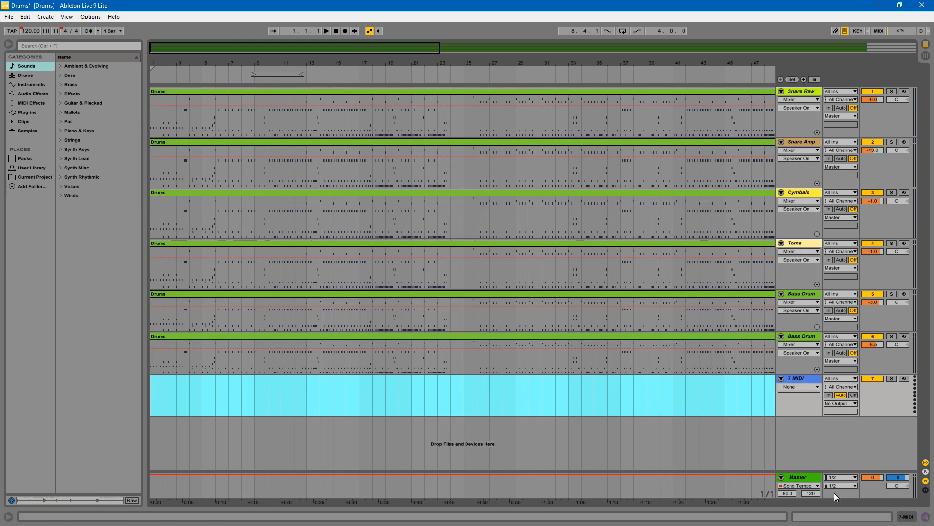
pyautogui.moveTo(161, 399); pyautogui.dragTo(168, 404)
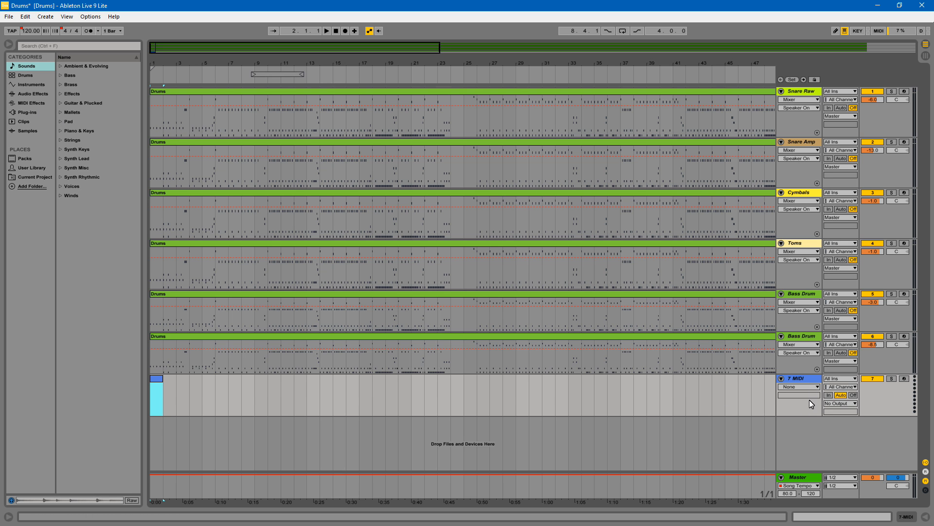
# Load the Kit-Core SessionDry.adg drum kit onto the new MIDI track's device chain
pyautogui.click(806, 379)
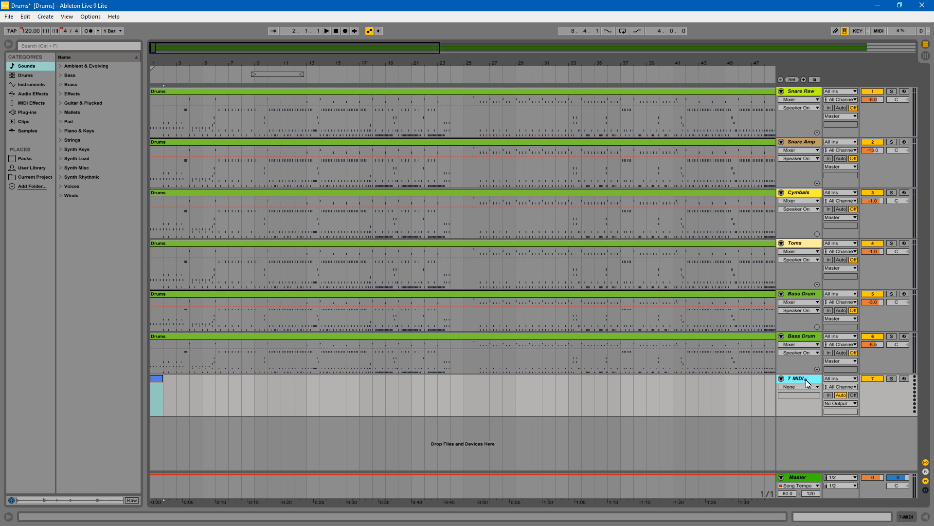
pyautogui.click(855, 519)
pyautogui.click(899, 518)
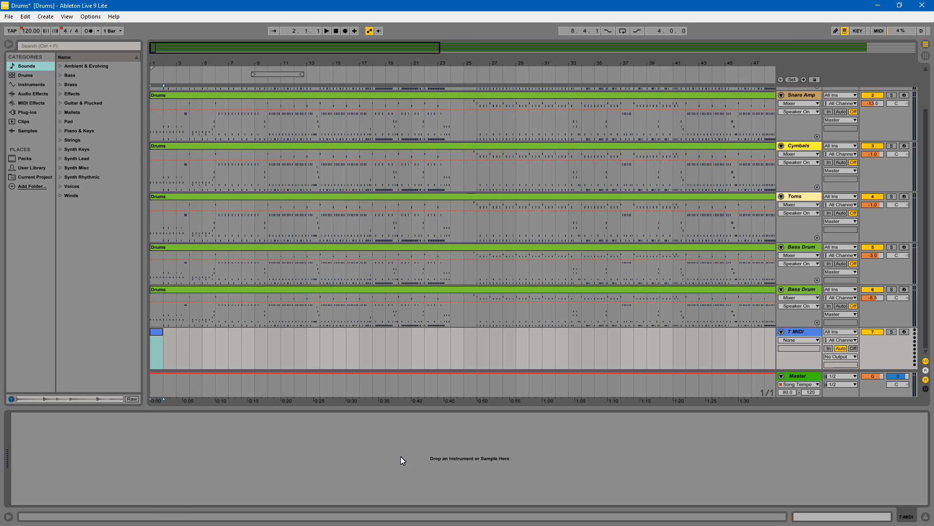
pyautogui.click(25, 75)
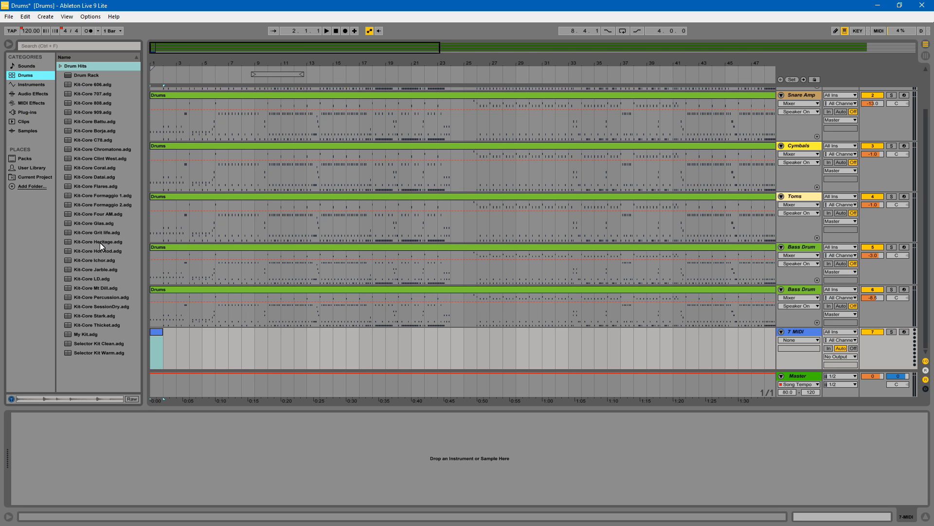
pyautogui.click(95, 306)
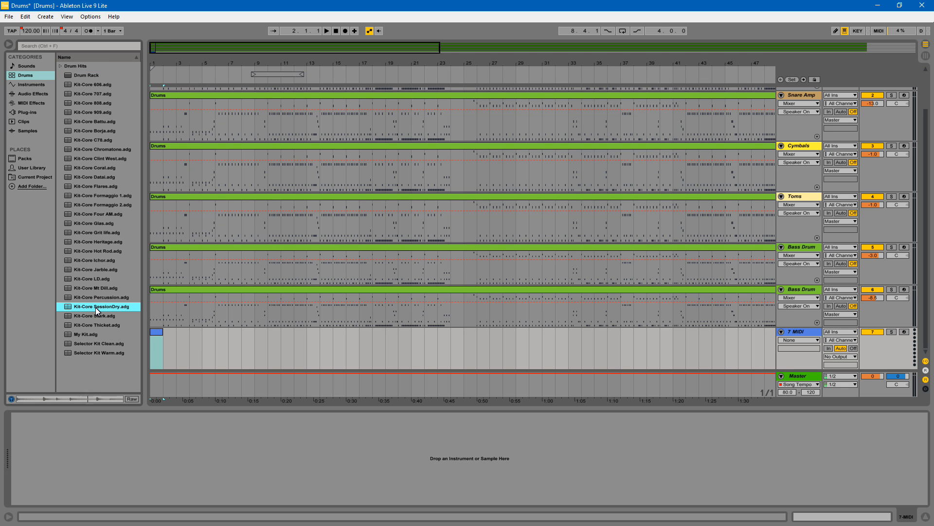
pyautogui.moveTo(96, 308); pyautogui.dragTo(104, 443)
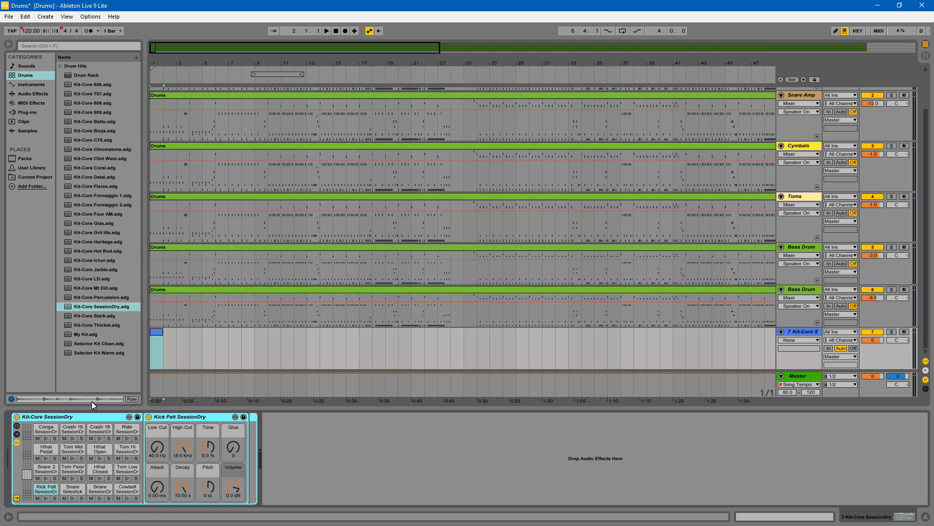
# Preview the kit's Kick Felt pad and hot-swap its sample for A-Kick Remo 1 A.aif
pyautogui.click(45, 499)
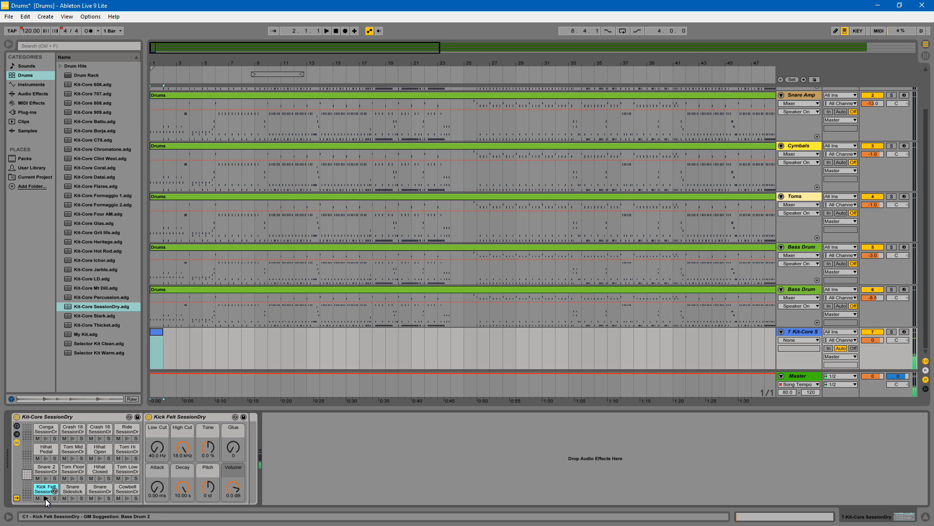
pyautogui.click(54, 490)
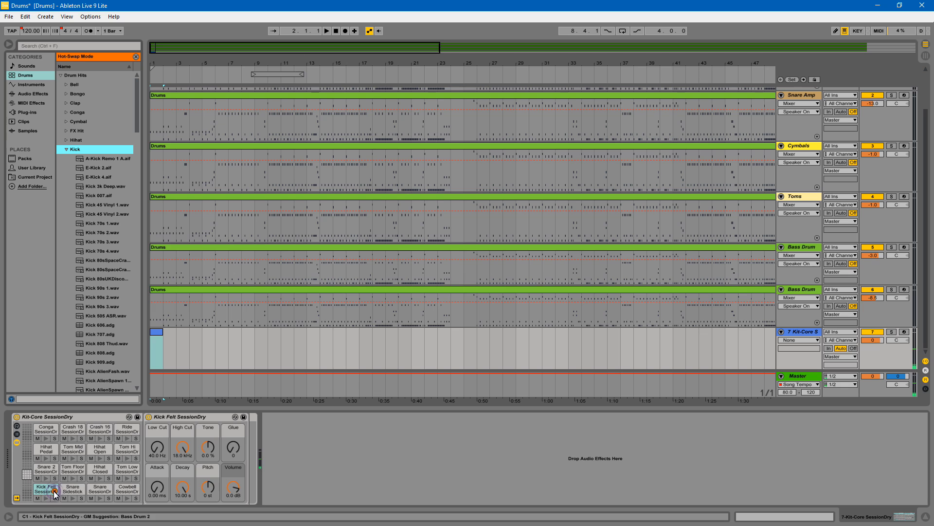
pyautogui.click(118, 158)
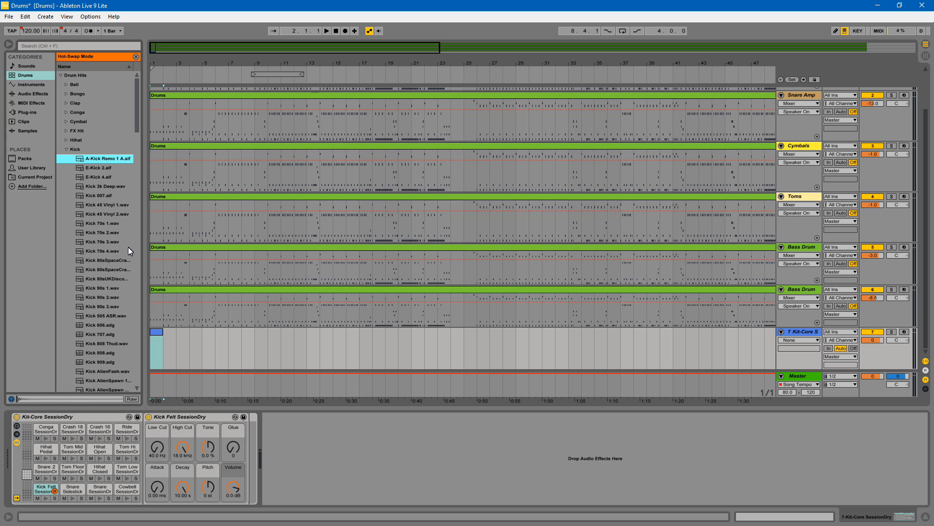
pyautogui.press('Return')
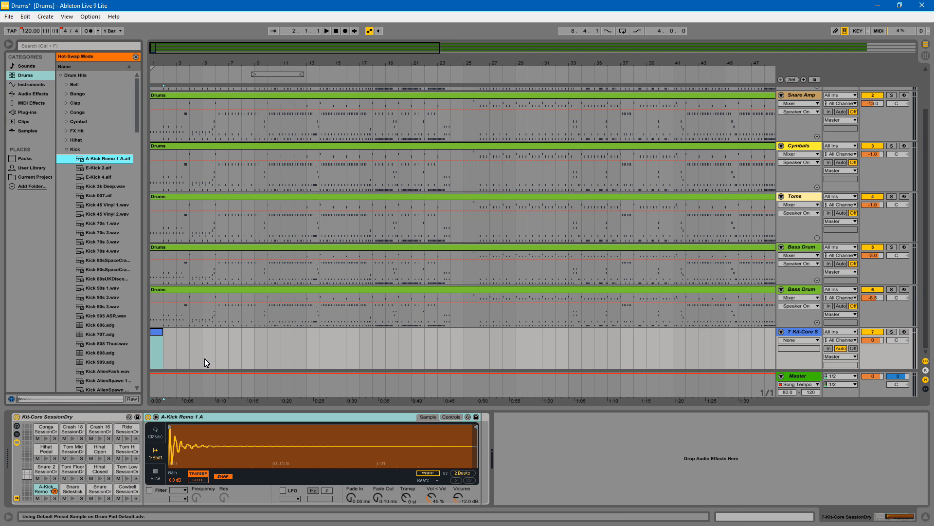
# In the one-bar clip, add A-Kick Remo 1 A notes on beats 1 and 3 and Snare SessionDry notes on beats 2 and 4
pyautogui.click(158, 331)
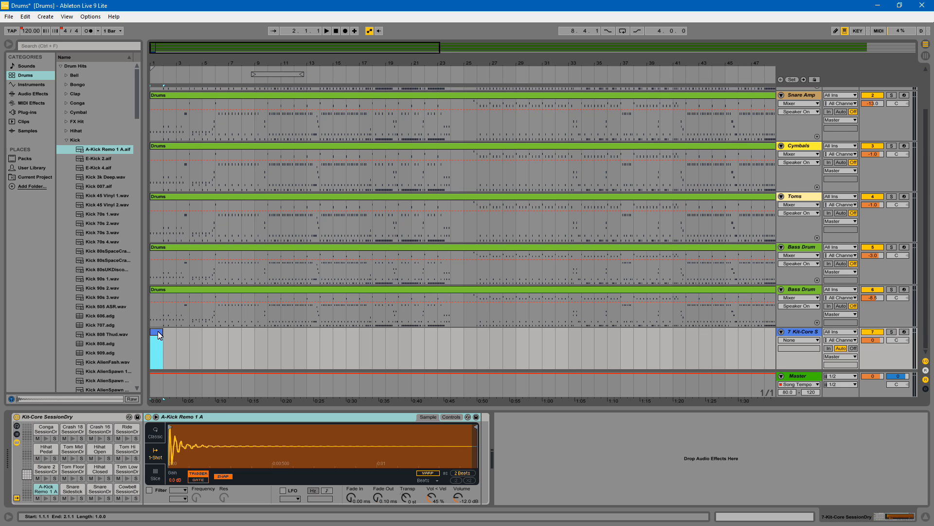
pyautogui.doubleClick(158, 331)
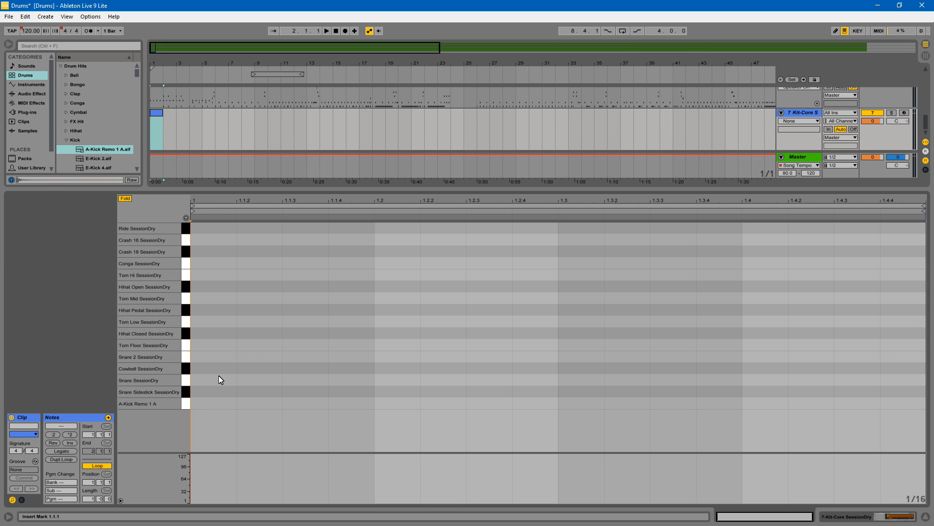
pyautogui.doubleClick(207, 404)
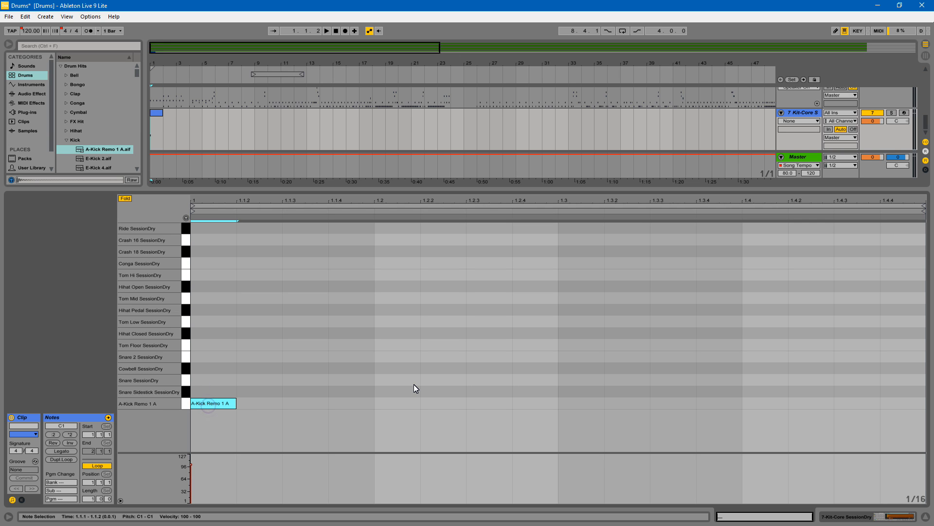
pyautogui.doubleClick(399, 380)
pyautogui.doubleClick(582, 405)
pyautogui.doubleClick(766, 379)
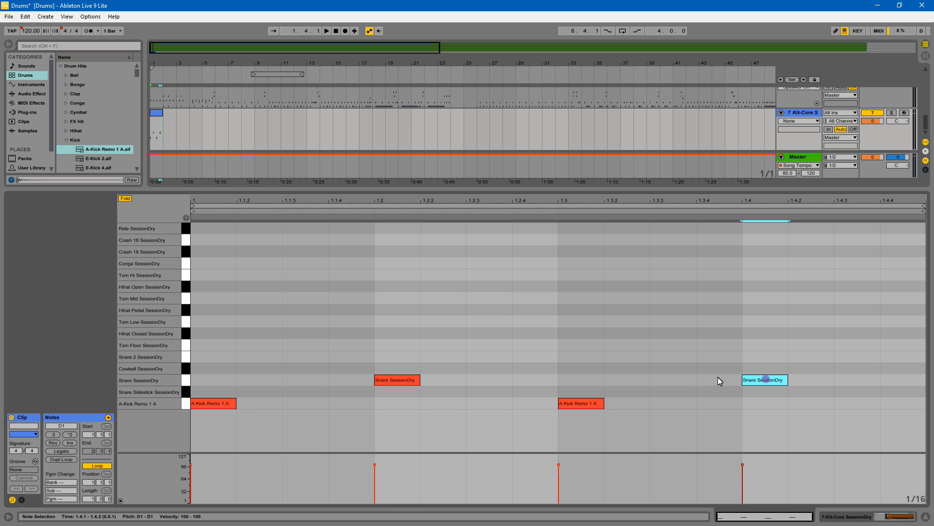
# Add a Crash 16 SessionDry note on beat 1 and Hihat Closed SessionDry notes on every eighth from 1.1.3 to 1.4.3
pyautogui.doubleClick(208, 240)
pyautogui.doubleClick(301, 344)
pyautogui.doubleClick(305, 345)
pyautogui.doubleClick(307, 333)
pyautogui.click(396, 337)
pyautogui.doubleClick(396, 336)
pyautogui.doubleClick(492, 336)
pyautogui.doubleClick(581, 336)
pyautogui.click(670, 336)
pyautogui.doubleClick(669, 334)
pyautogui.doubleClick(760, 333)
pyautogui.doubleClick(858, 334)
# Solo the Kit-Core drum track and play back its one-bar clip
pyautogui.press('space')
pyautogui.click(894, 114)
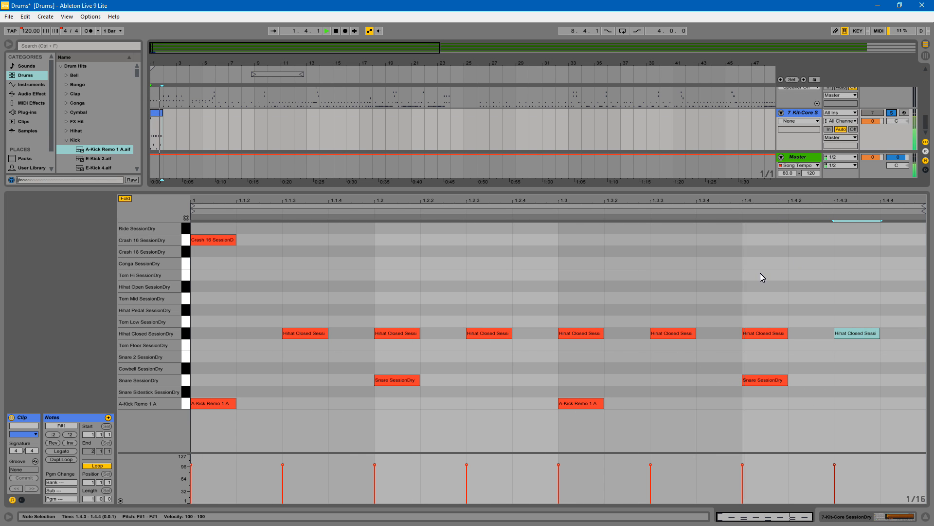
pyautogui.click(156, 129)
pyautogui.press('space')
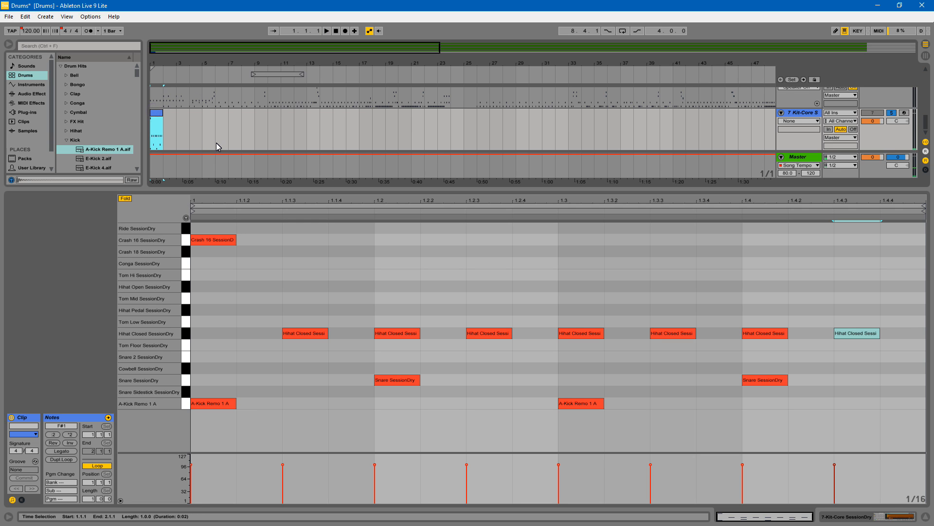
# Duplicate the clip into bar 2, replace the copy's beat 1 crash with a Hihat Closed SessionDry note, and play it back
pyautogui.click(164, 131)
pyautogui.moveTo(168, 133); pyautogui.dragTo(177, 134)
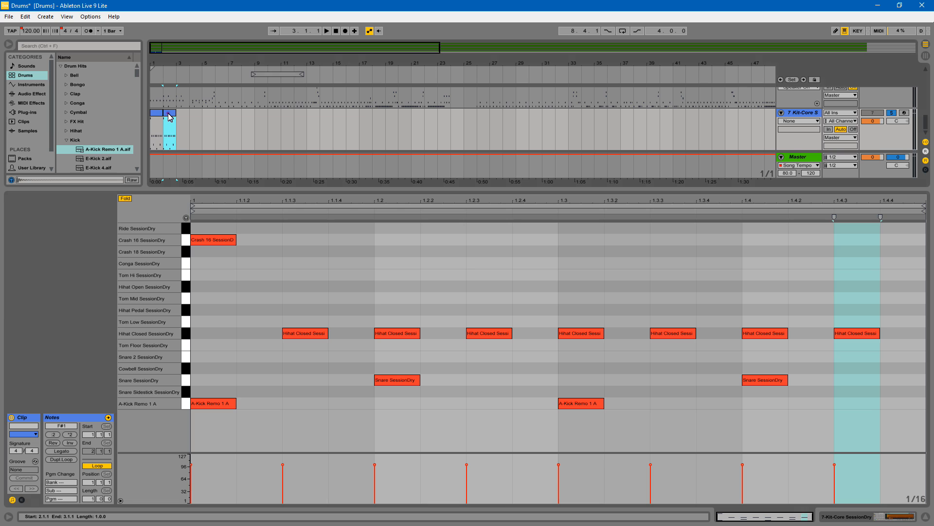
pyautogui.doubleClick(211, 335)
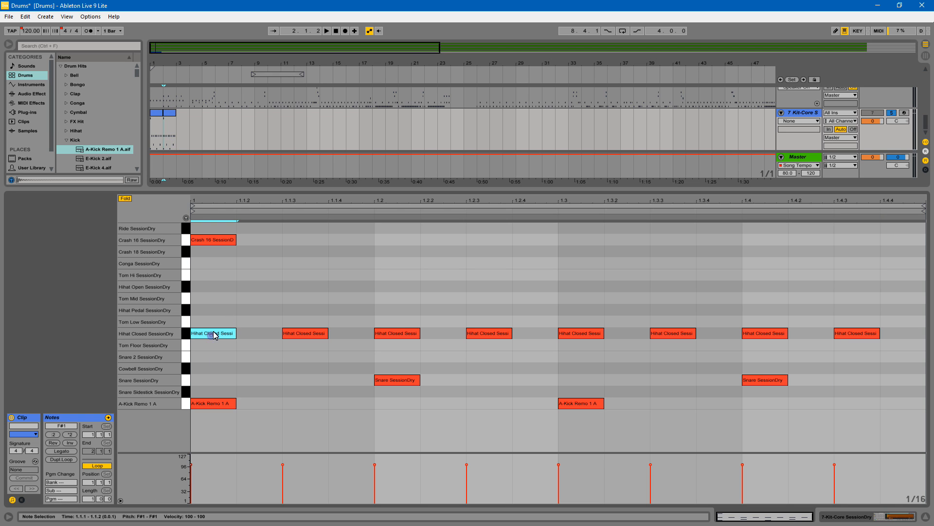
pyautogui.doubleClick(222, 239)
pyautogui.press('space')
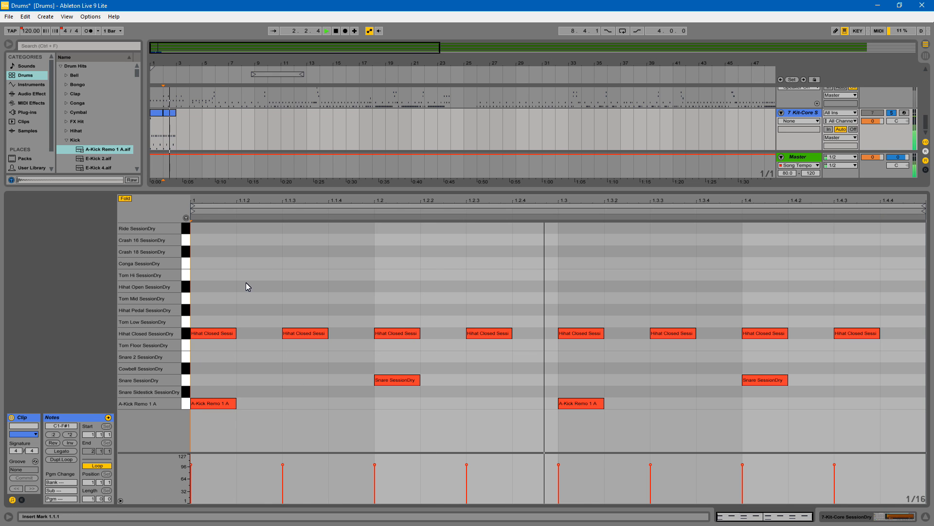
pyautogui.press('space')
# Duplicate the two drum clips together into bars 3 and 4 and hide the clip editor
pyautogui.keyDown('shift'); pyautogui.click(170, 118); pyautogui.keyUp('shift')
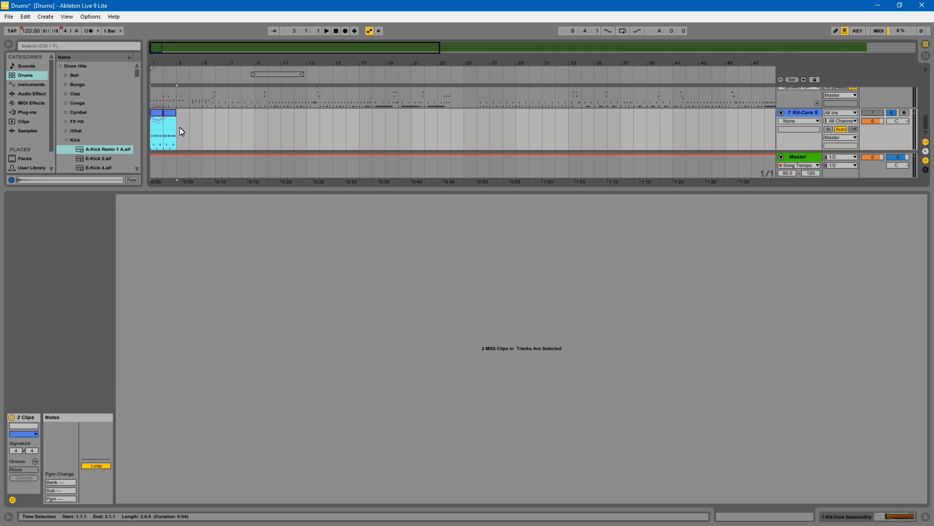
pyautogui.hotkey('ctrl', 'd')
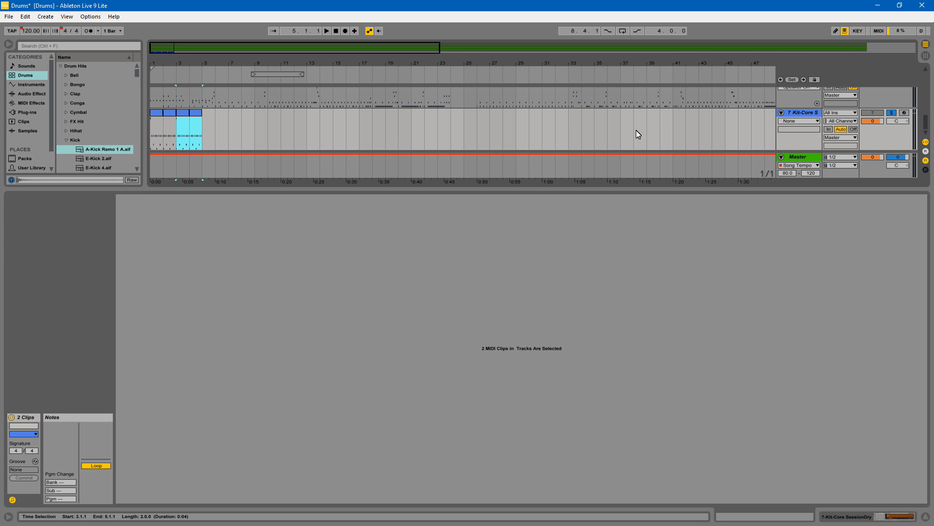
pyautogui.click(925, 516)
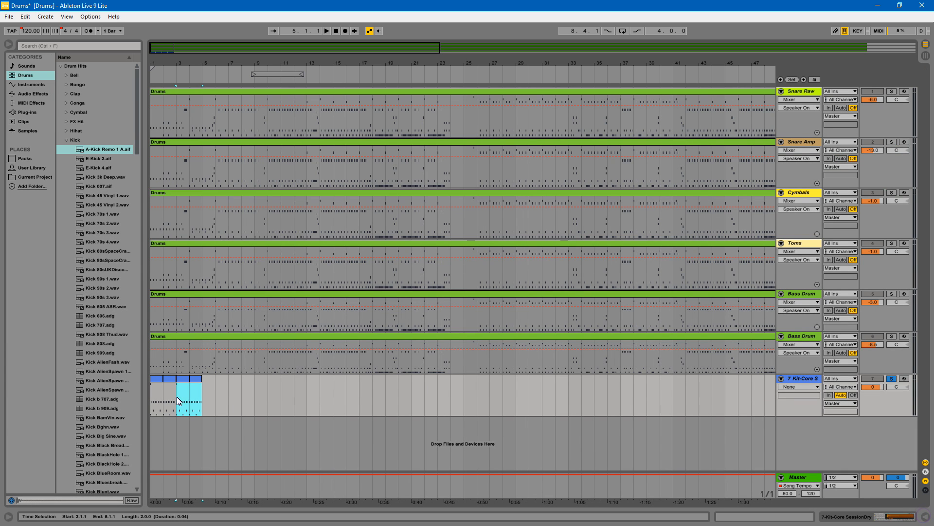
# Consolidate all four one-bar clips on the Kit-Core track into a single four-bar clip
pyautogui.click(179, 379)
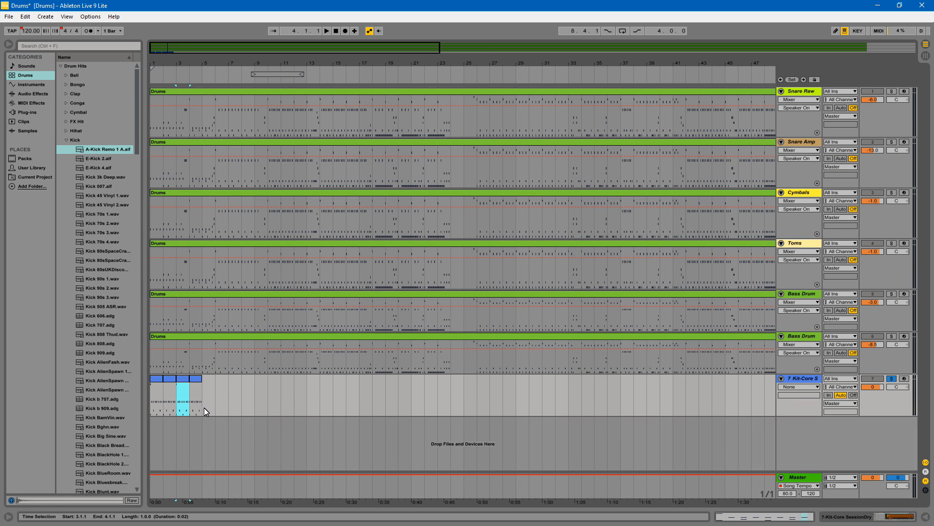
pyautogui.click(156, 381)
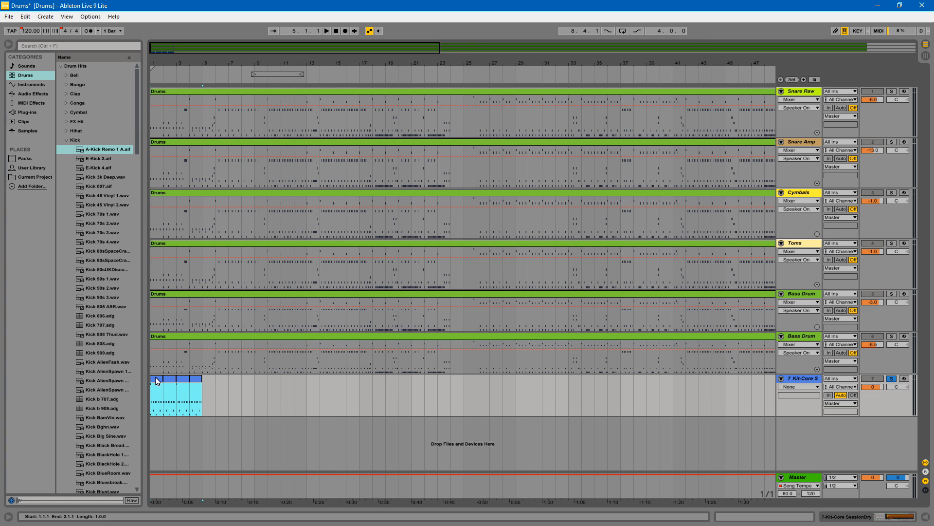
pyautogui.rightClick(156, 378)
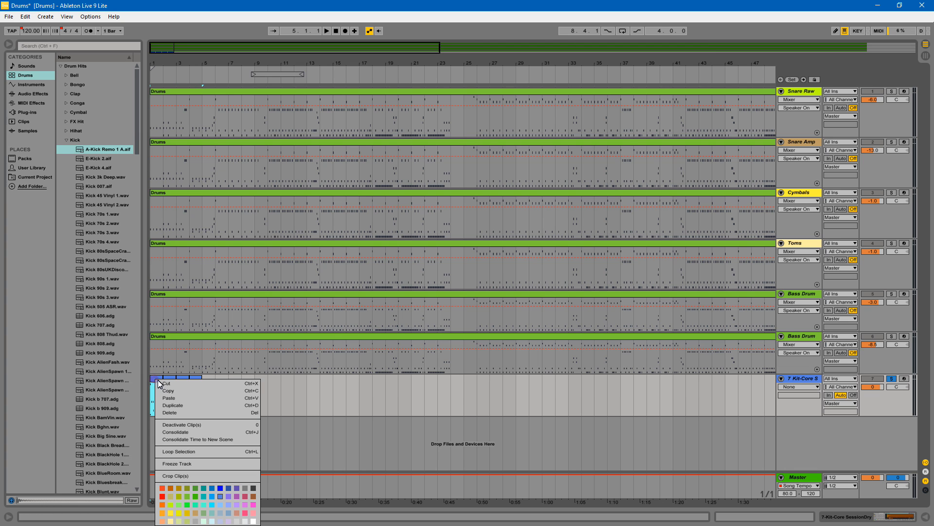
pyautogui.click(192, 429)
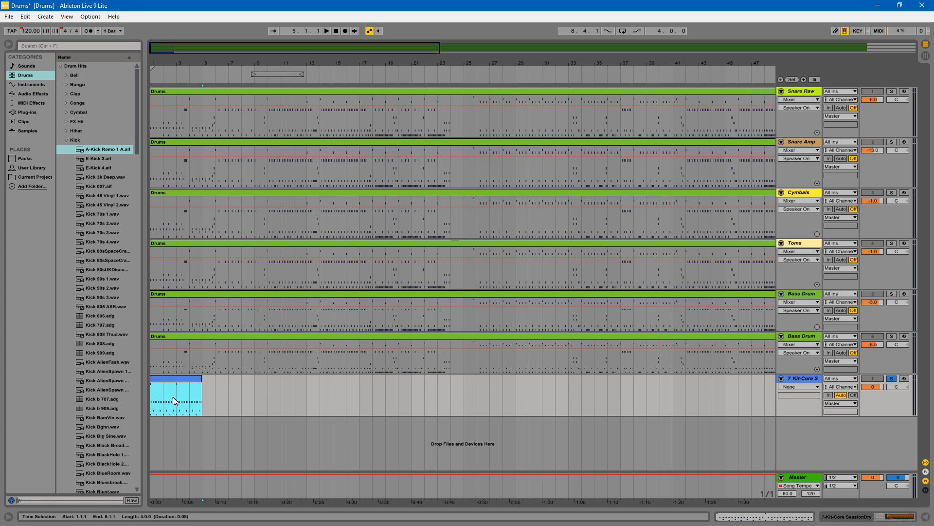
# Export the consolidated clip as a standard MIDI file named drumz in the A New Project Templates folder
pyautogui.click(203, 337)
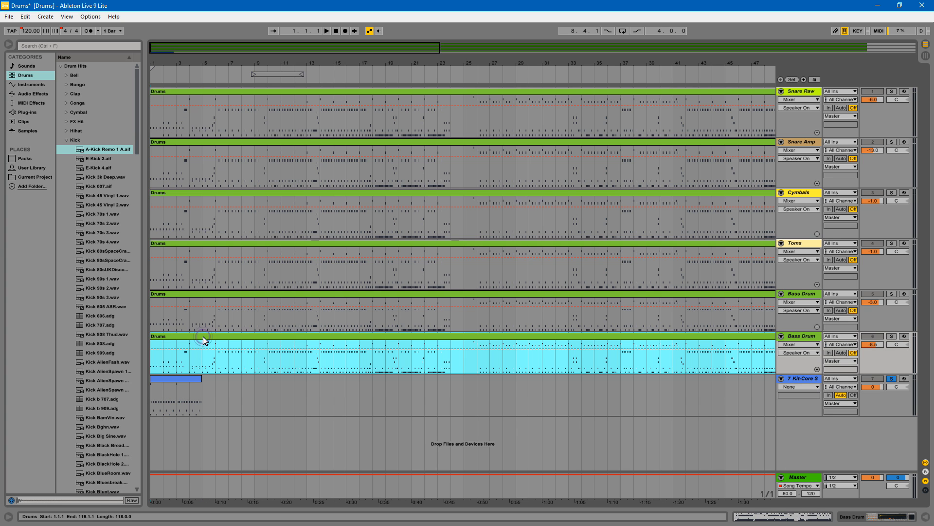
pyautogui.rightClick(183, 381)
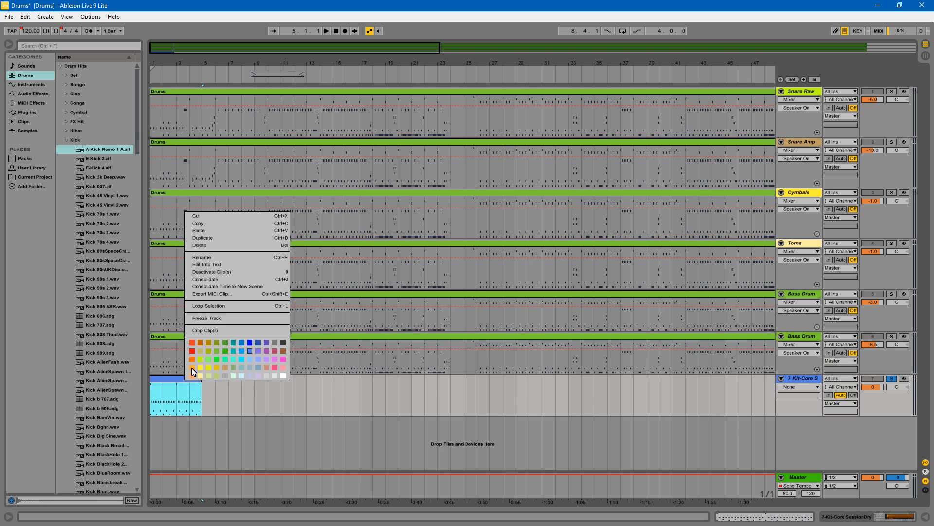
pyautogui.click(209, 293)
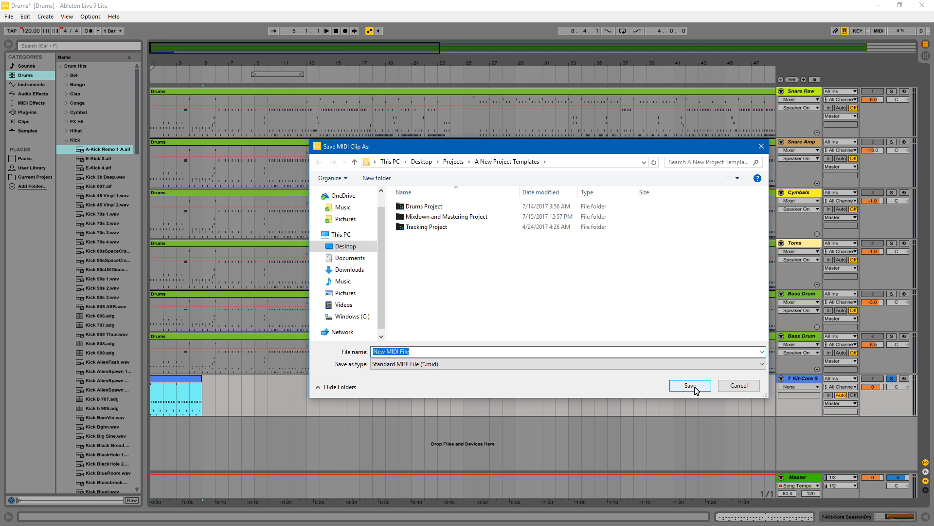
pyautogui.write('drum')
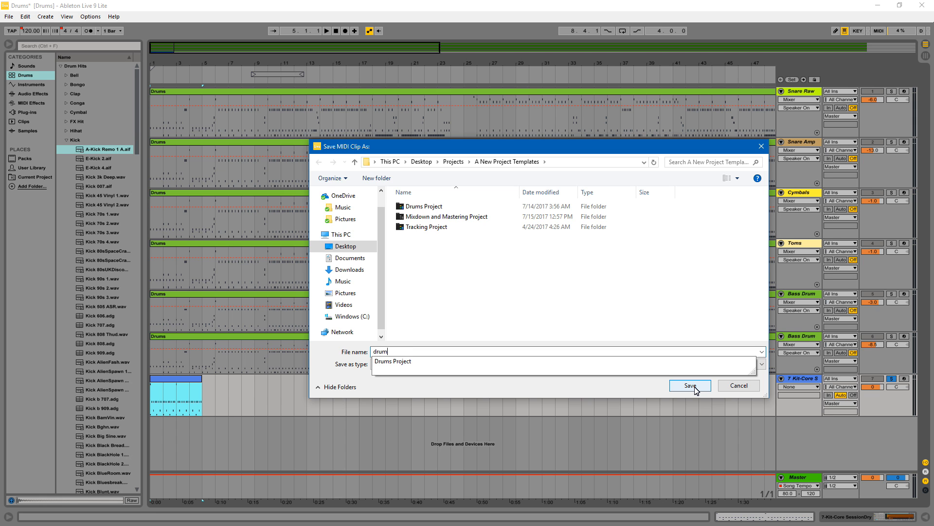
pyautogui.click(694, 387)
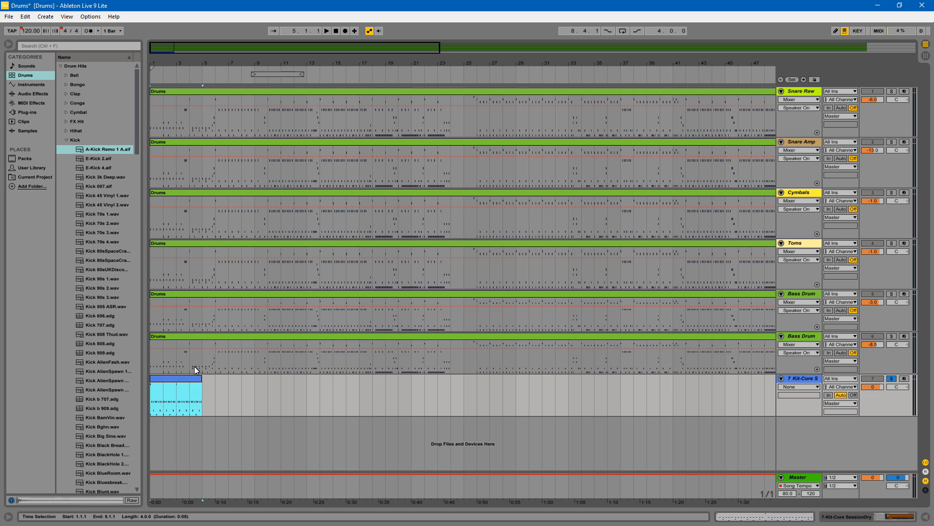
# Replace the four-bar clip with the drumz MIDI file from File Explorer, importing its tempo and time signature data, and play it back
pyautogui.press('Delete')
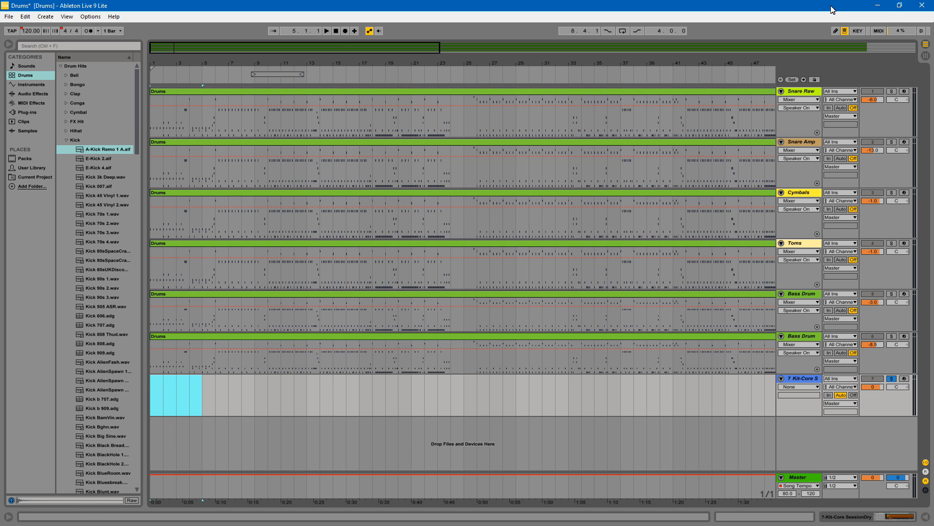
pyautogui.click(878, 5)
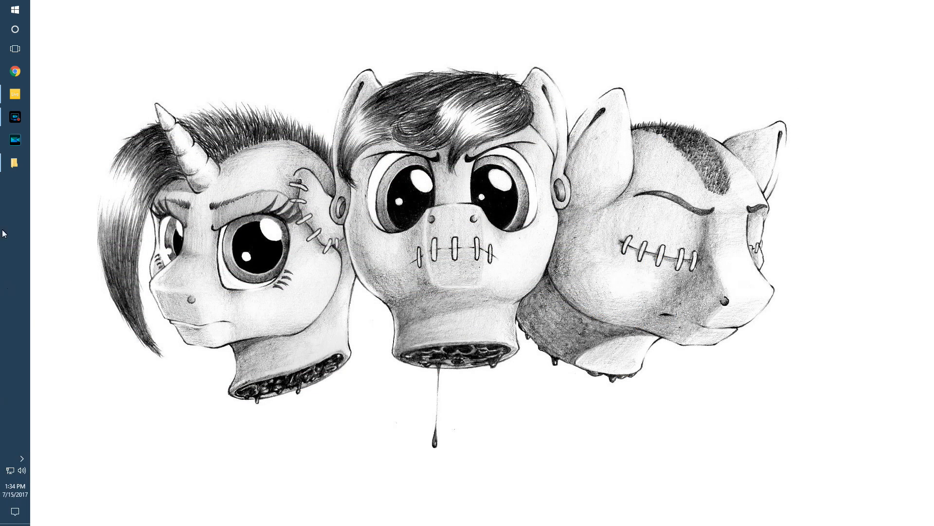
pyautogui.click(15, 162)
pyautogui.doubleClick(336, 163)
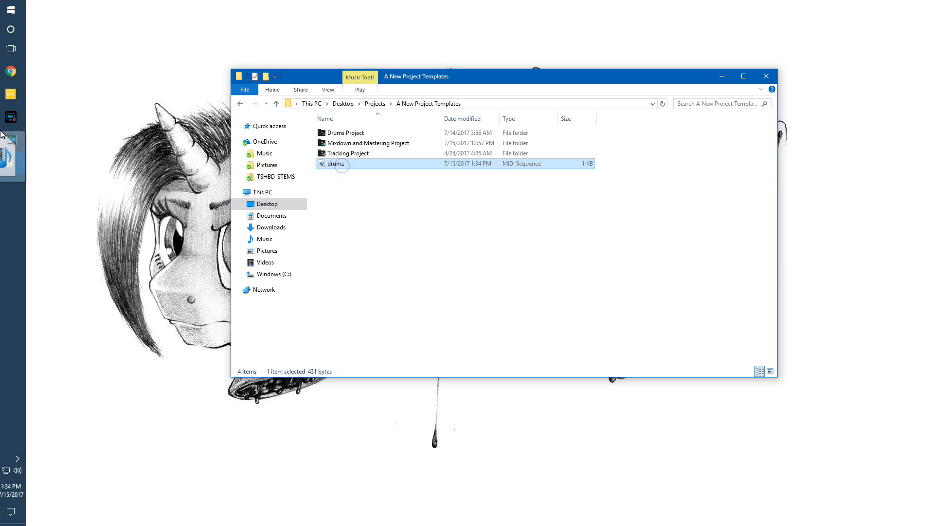
pyautogui.click(10, 94)
pyautogui.moveTo(156, 388); pyautogui.dragTo(157, 387)
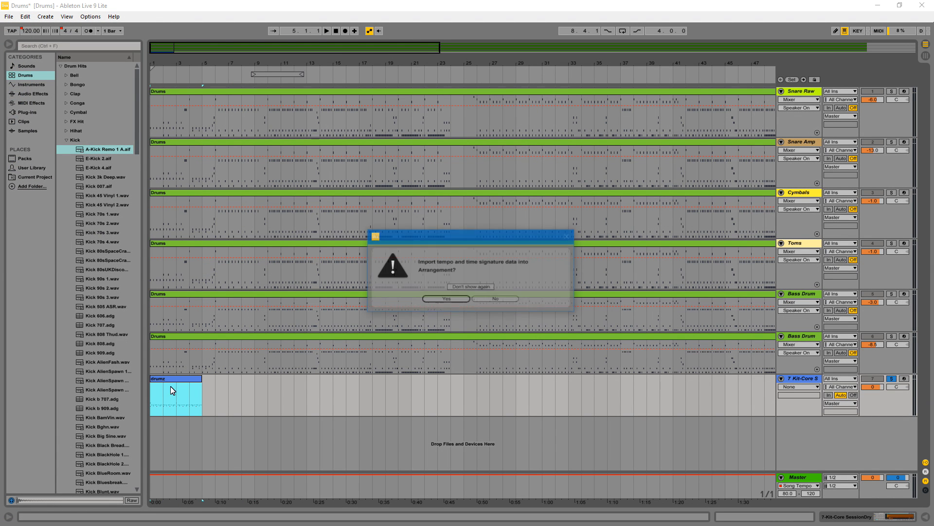
pyautogui.click(466, 300)
pyautogui.press('space')
pyautogui.press('space')
# Delete the imported drumz clip and the whole Kit-Core track from the arrangement
pyautogui.click(191, 381)
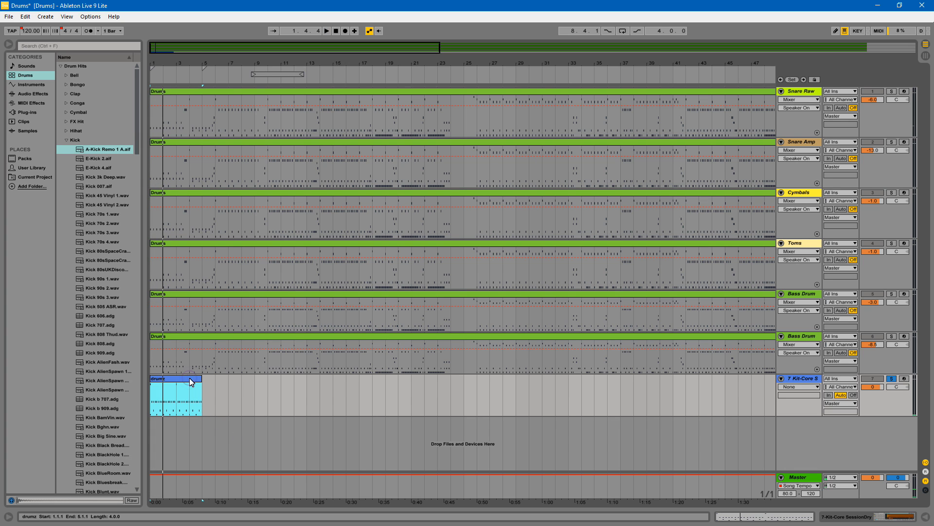
pyautogui.press('Delete')
pyautogui.click(322, 395)
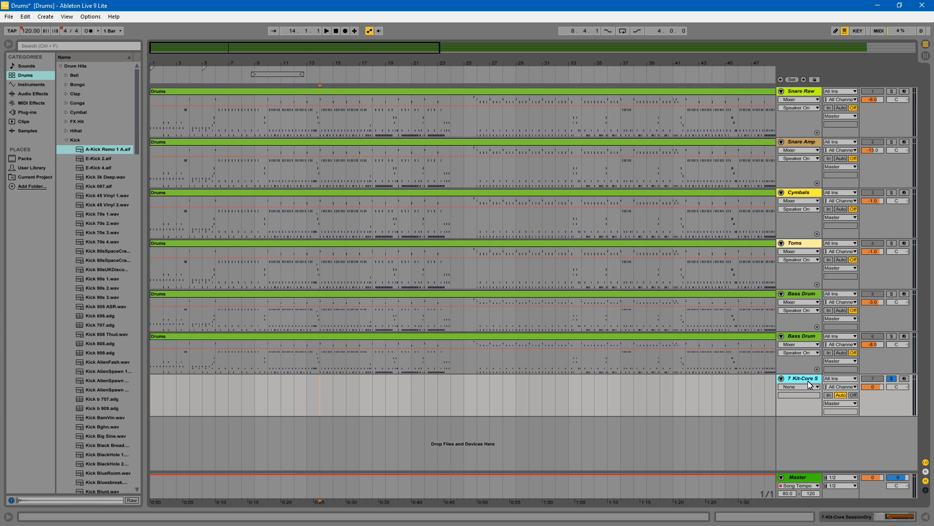
pyautogui.press('Delete')
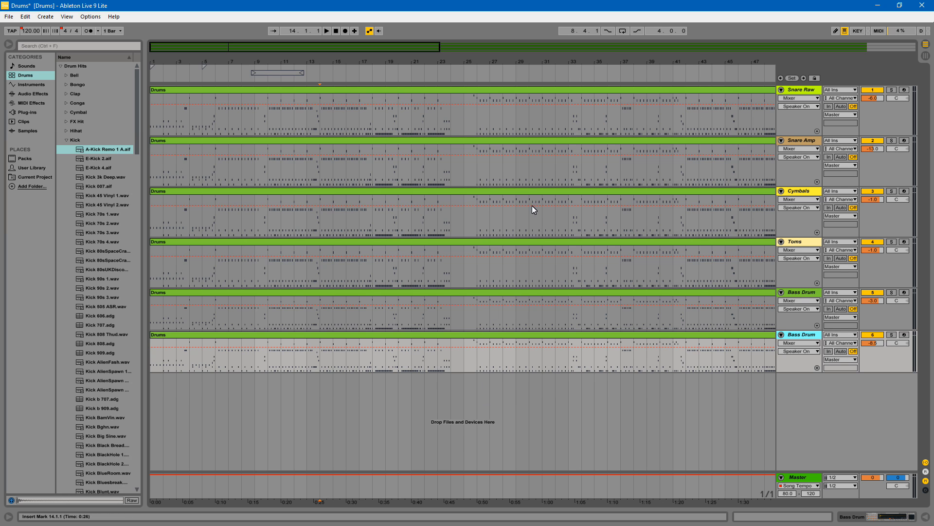
# Duplicate the Snare Raw track with its full drum clip, and delete the copy
pyautogui.click(798, 293)
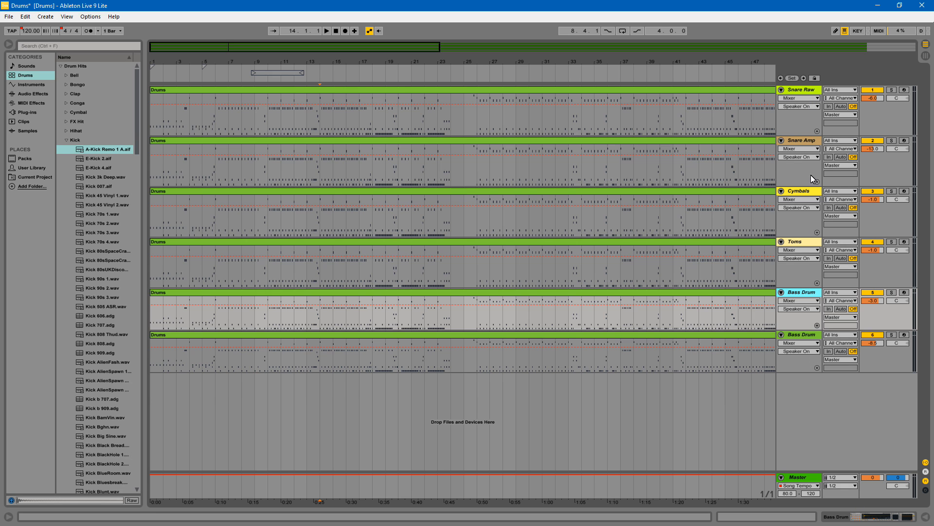
pyautogui.click(793, 90)
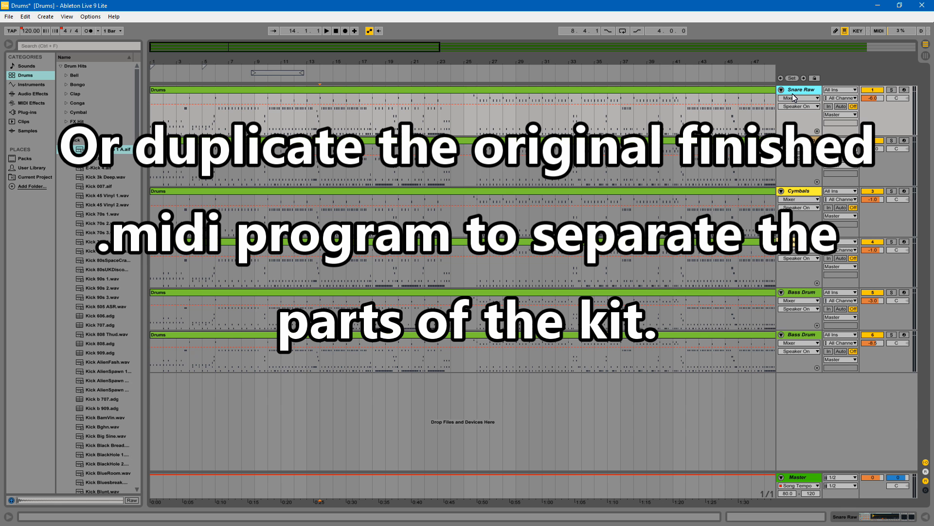
pyautogui.hotkey('ctrl', 'd')
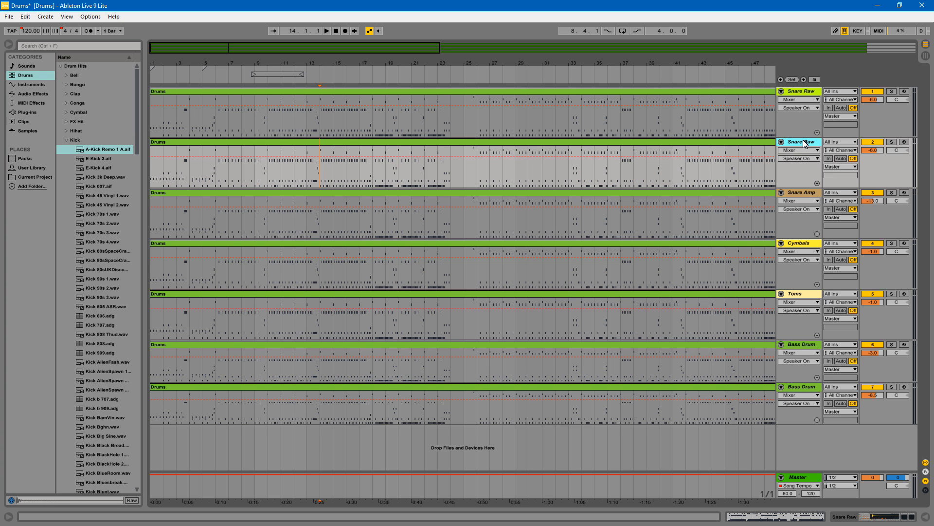
pyautogui.press('Delete')
# Show the device view and examine the device chains of the Snare Raw, Cymbals, Toms and upper Bass Drum tracks
pyautogui.click(795, 91)
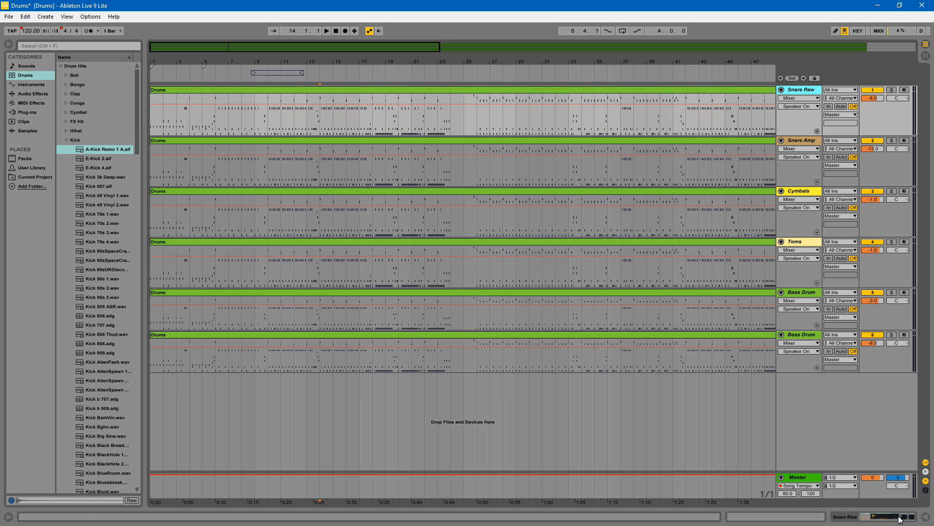
pyautogui.hotkey('ctrl', 'alt', 'l')
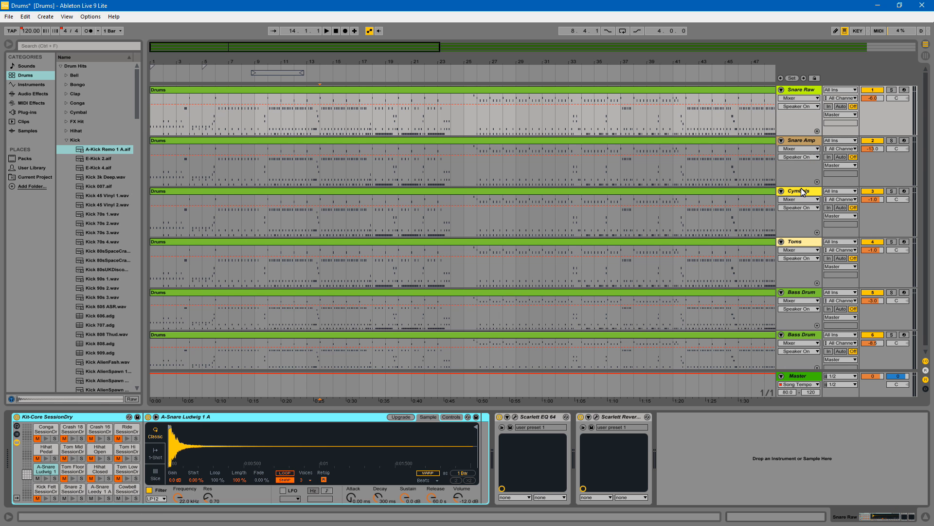
pyautogui.click(802, 191)
pyautogui.click(802, 242)
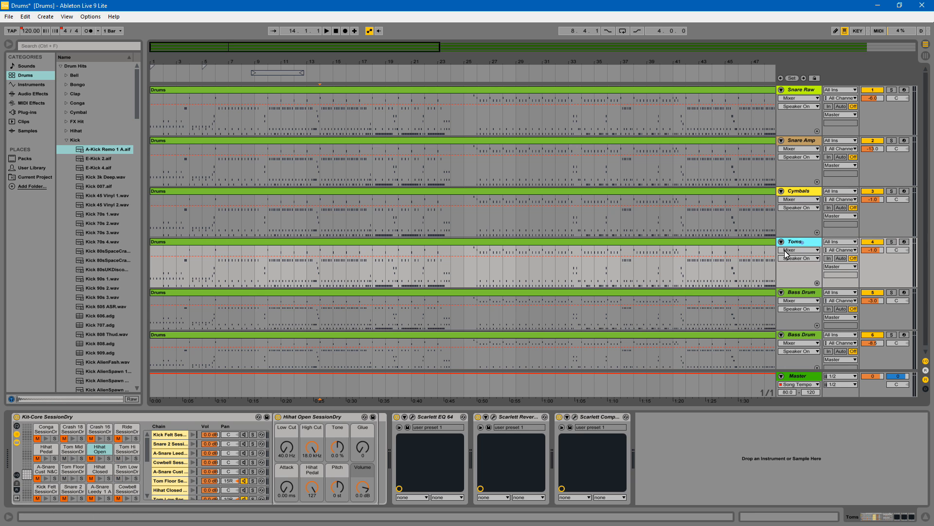
pyautogui.click(801, 292)
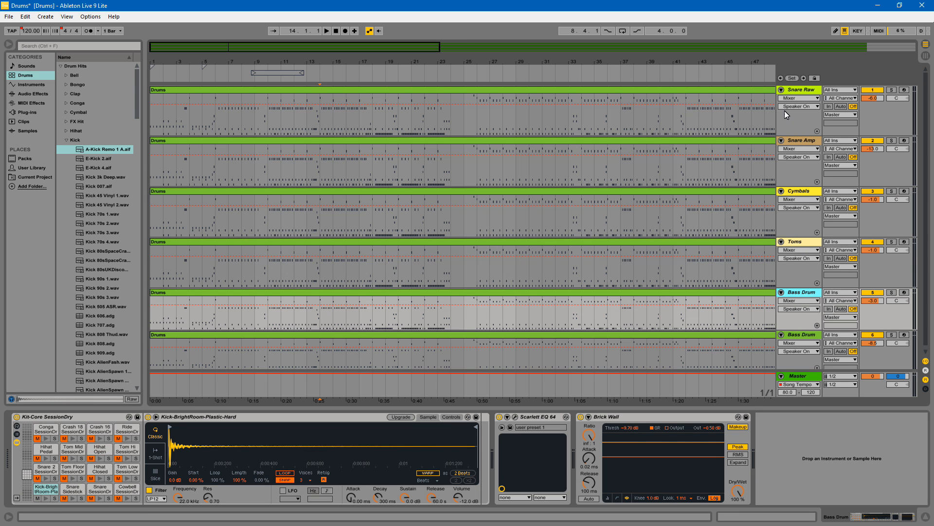
# Examine the Scarlett EQ 64 plug-in window on the Snare Raw track and close it
pyautogui.click(804, 90)
pyautogui.click(515, 416)
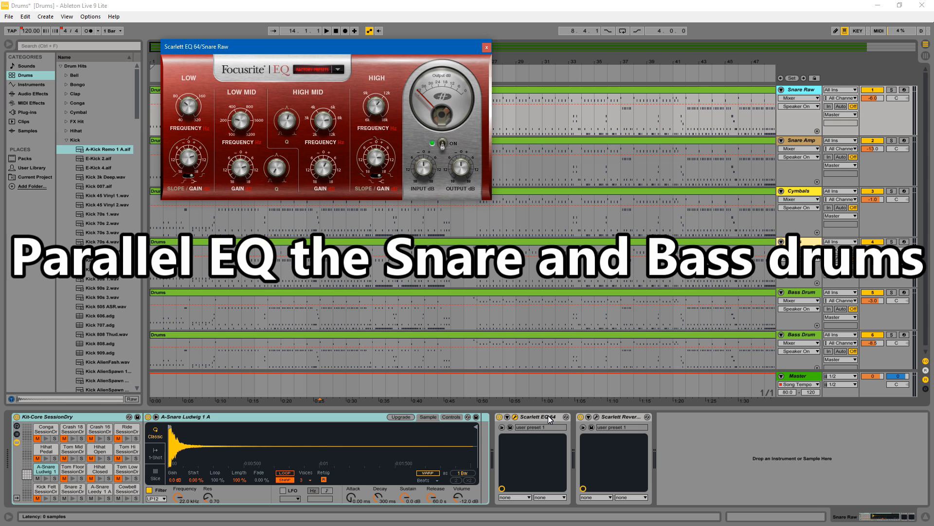
pyautogui.click(487, 48)
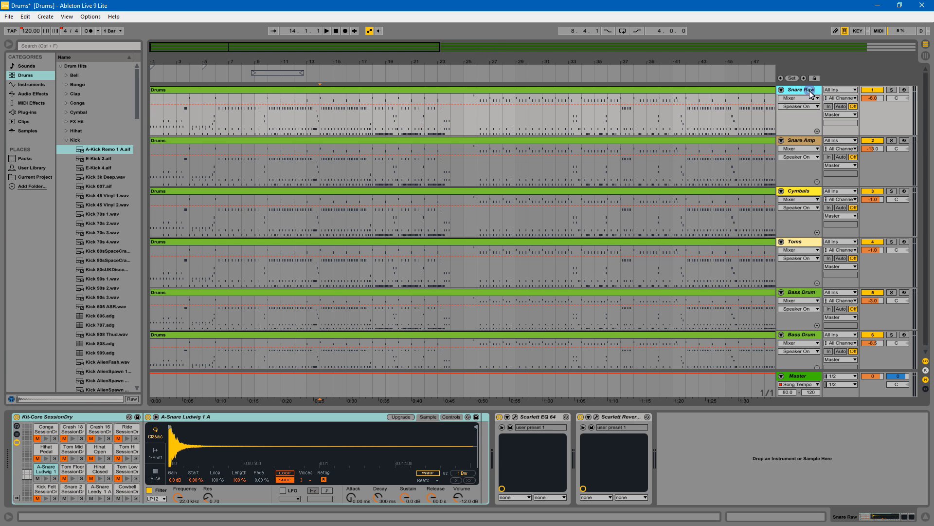
# Open the Scarlett Compressor 64 and Scarlett Gate 64 plug-in windows on the Snare Amp track
pyautogui.click(811, 143)
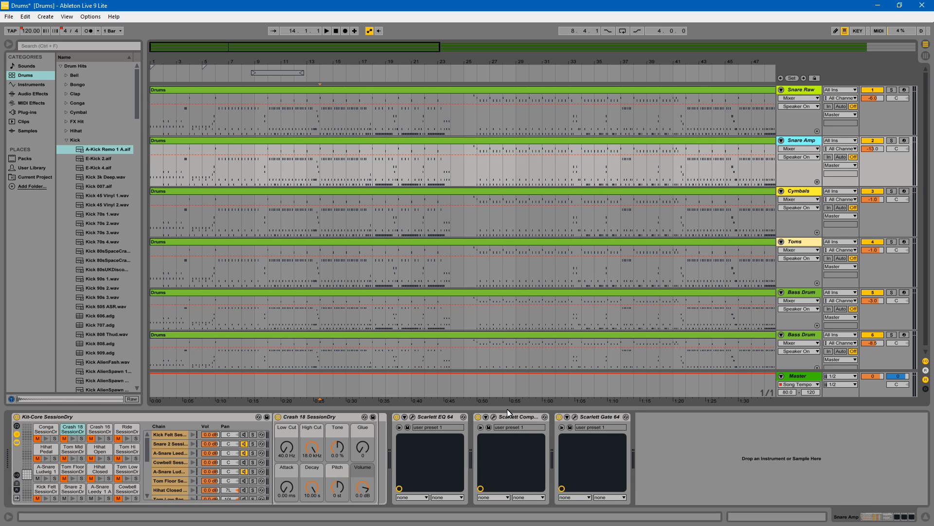
pyautogui.click(493, 417)
pyautogui.click(575, 417)
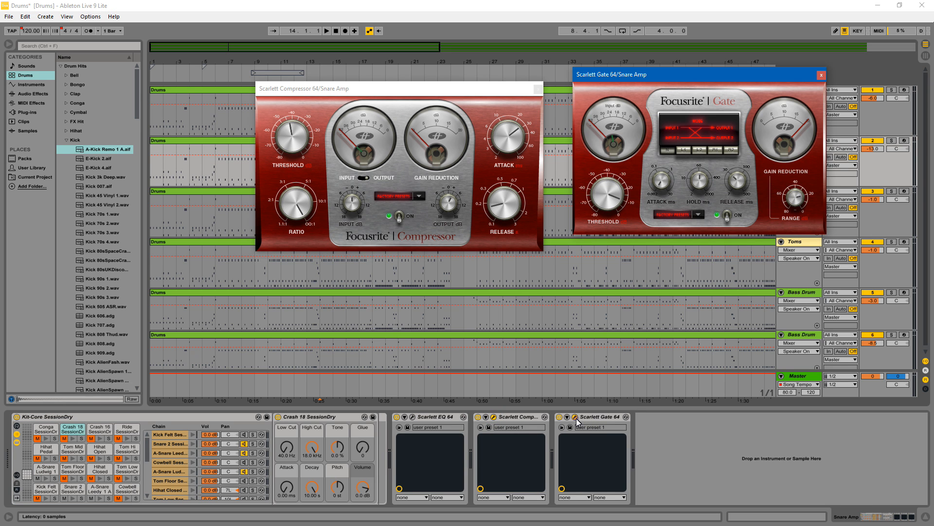
# Move the Scarlett Gate 64 window beside the compressor, and close both Snare Amp plug-in windows
pyautogui.moveTo(688, 80); pyautogui.dragTo(658, 95)
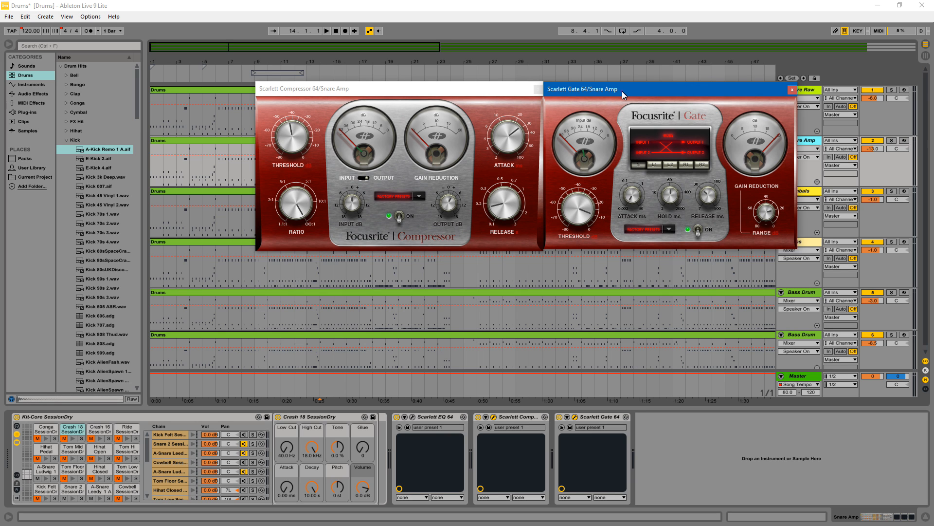
pyautogui.click(792, 90)
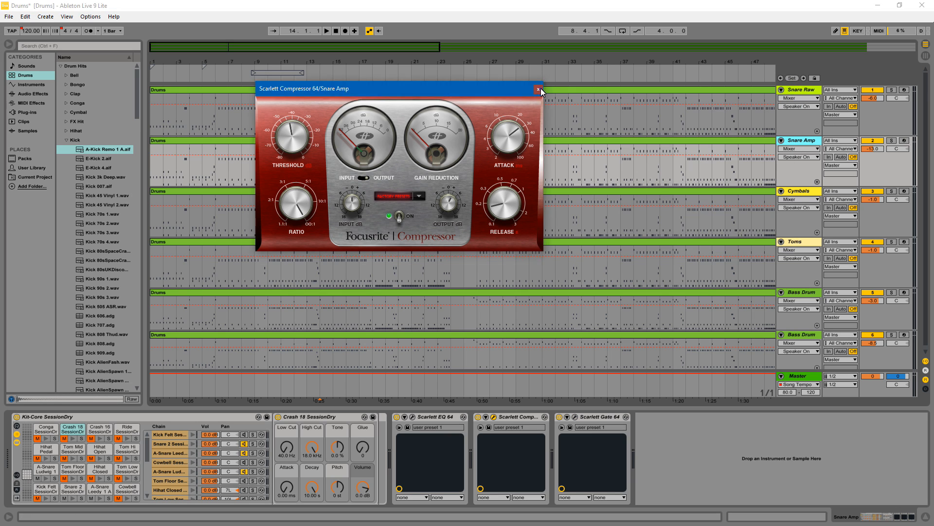
pyautogui.click(538, 88)
# Solo the Snare Amp track and audition it from bar 10
pyautogui.click(267, 168)
pyautogui.click(891, 140)
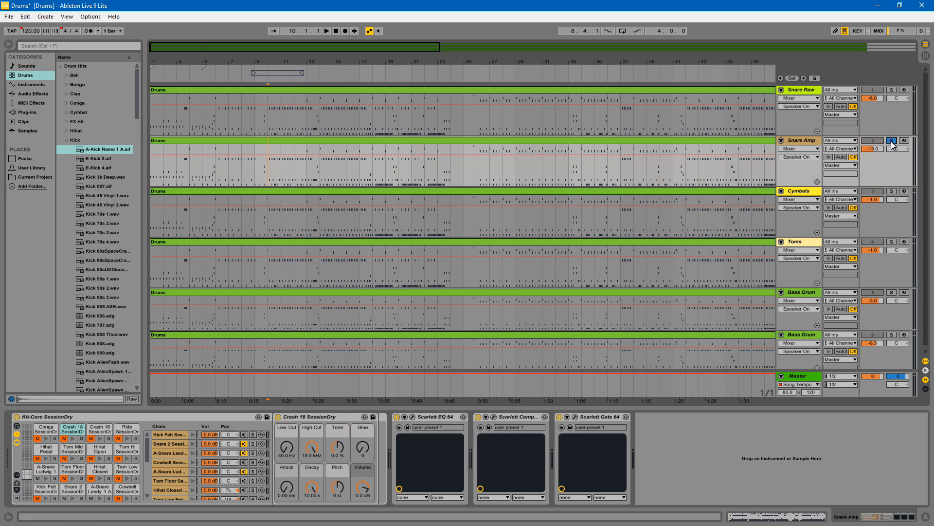
pyautogui.press('space')
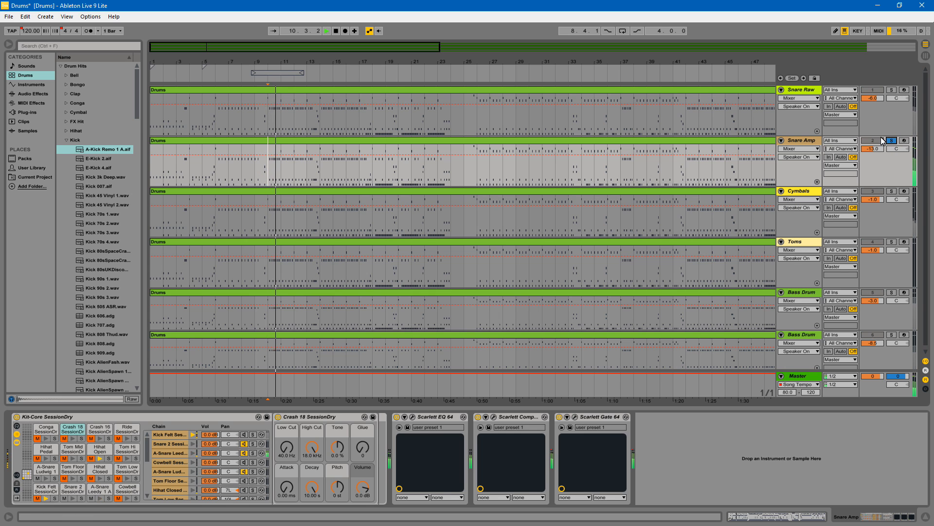
pyautogui.press('space')
# Solo the Snare Raw track, audition it from bar 10 and clear its solo
pyautogui.click(892, 90)
pyautogui.press('space')
pyautogui.press('space')
pyautogui.click(891, 90)
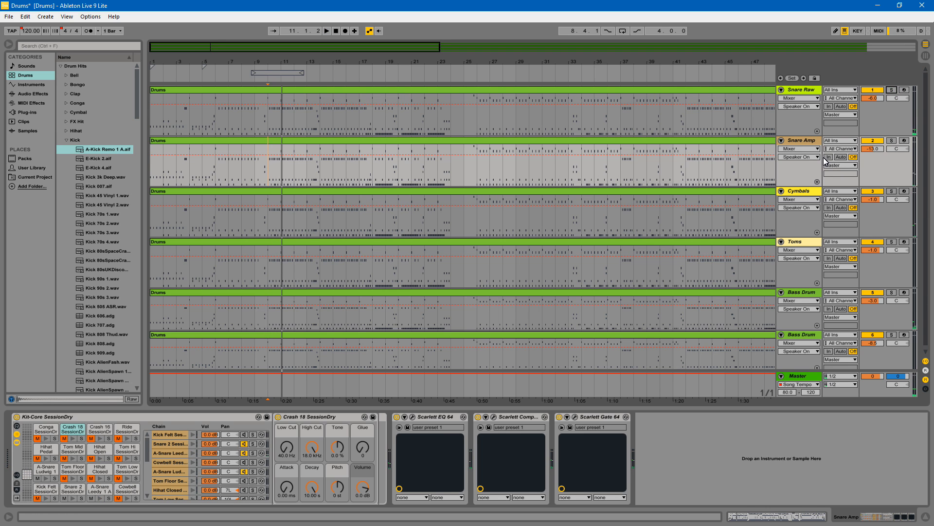
pyautogui.click(893, 141)
# Solo and audition the lower and upper Bass Drum tracks in turn from bar 10, and clear the solo
pyautogui.click(892, 336)
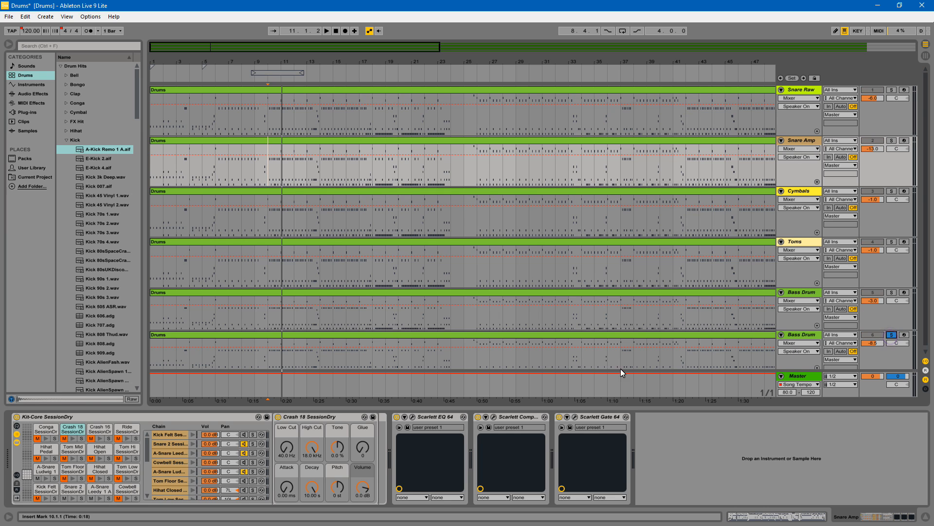
pyautogui.press('space')
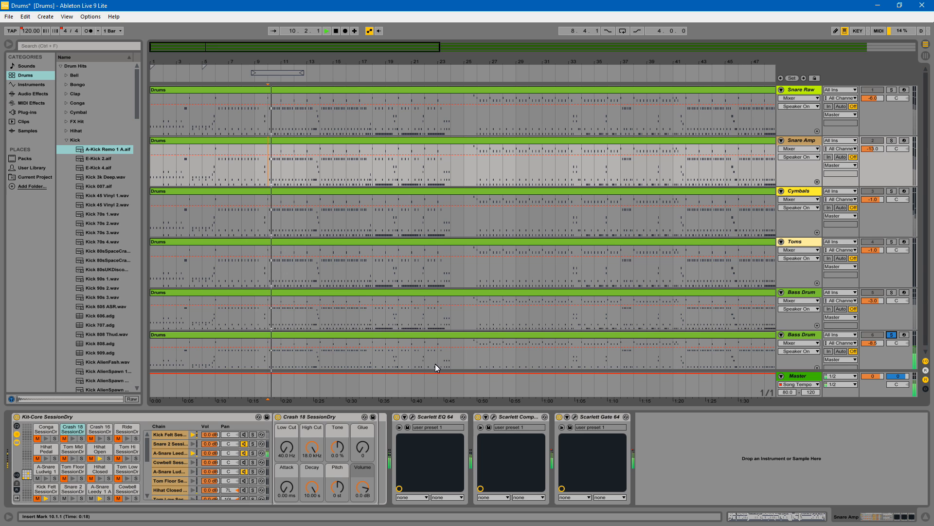
pyautogui.click(891, 292)
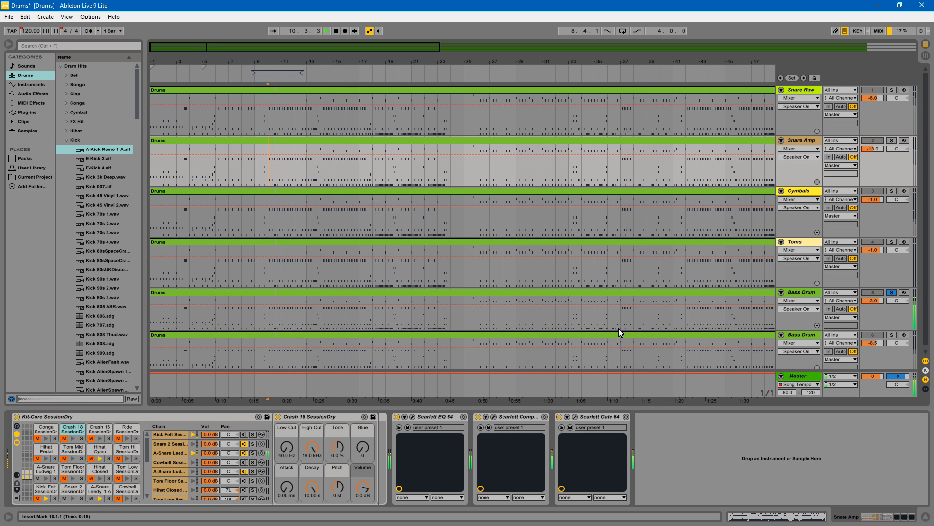
pyautogui.press('space')
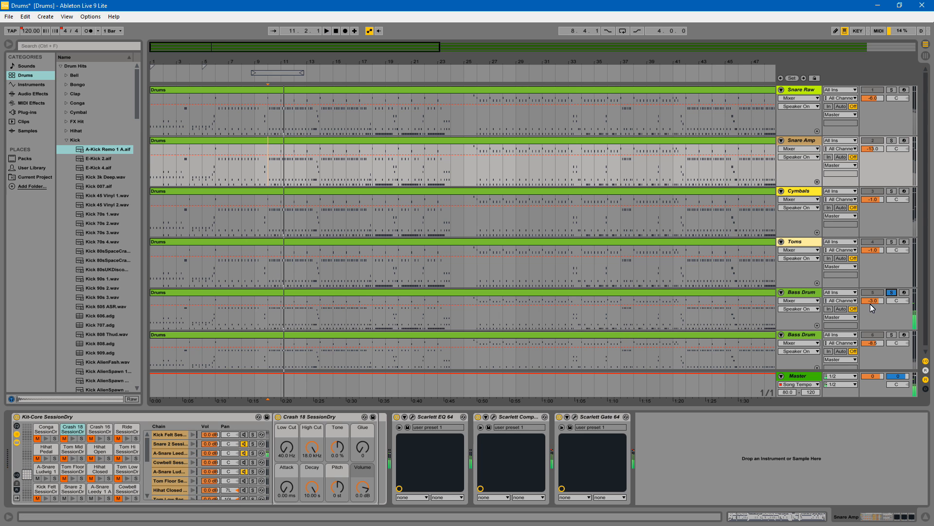
pyautogui.click(892, 292)
# Examine the Scarlett Reverb 64 plug-in window on the Snare Raw track and close it
pyautogui.press('Up')
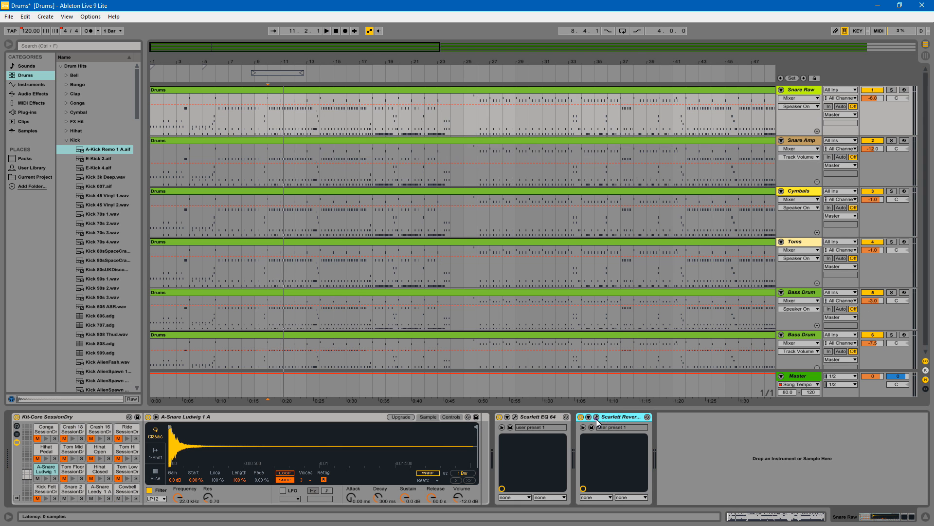
pyautogui.click(596, 417)
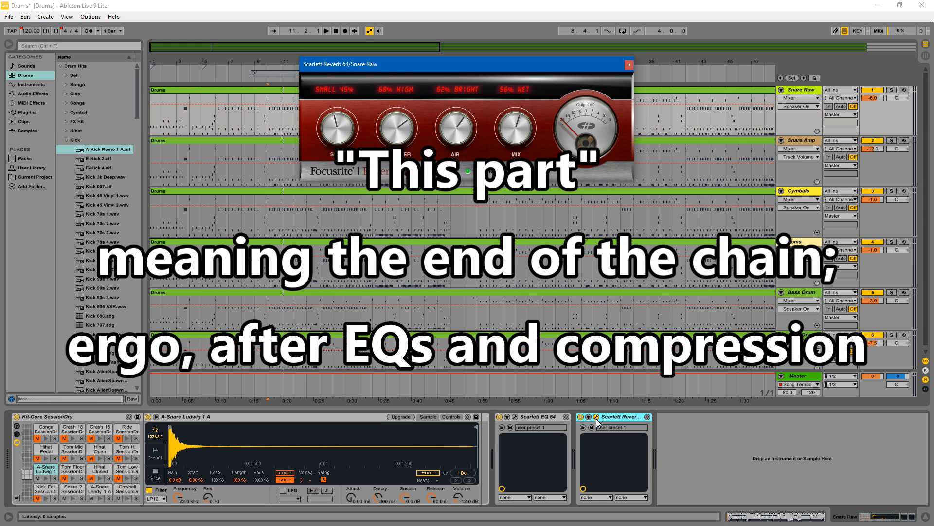
pyautogui.click(596, 417)
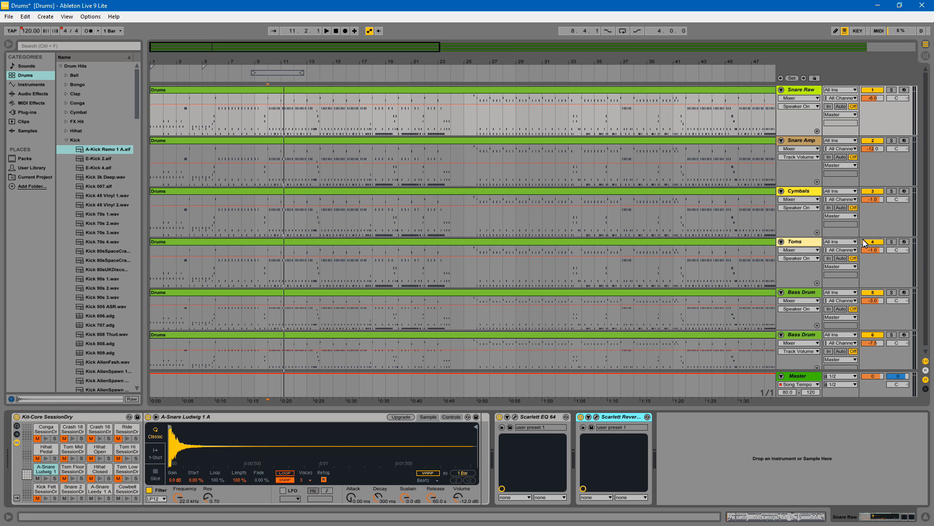
# Deactivate both Bass Drum tracks, prepare a WAV export of the master named asdf on the Desktop, and cancel the export
pyautogui.click(872, 334)
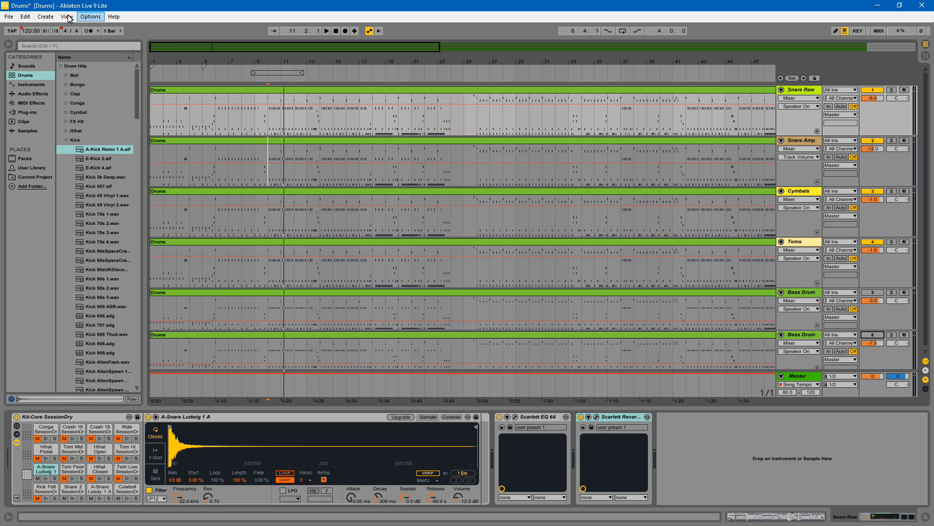
pyautogui.click(9, 17)
pyautogui.click(53, 151)
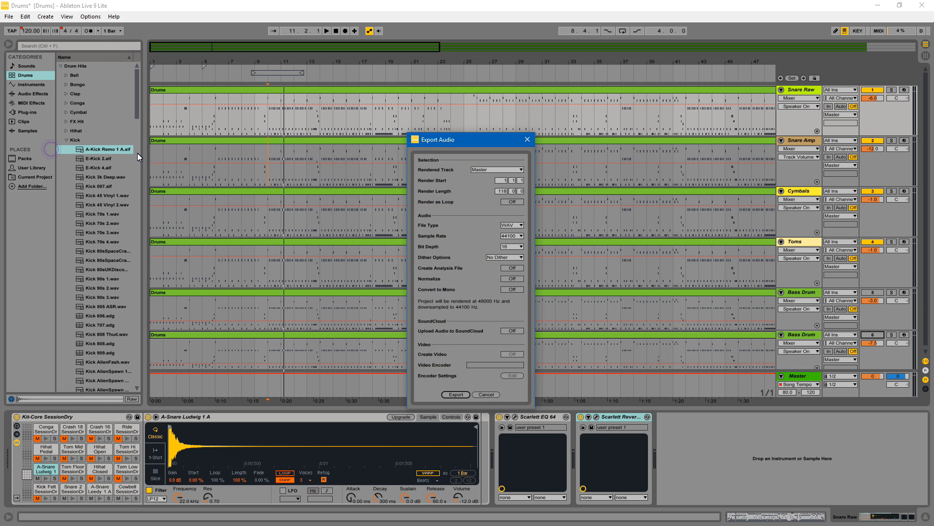
pyautogui.click(456, 394)
pyautogui.write('asdf')
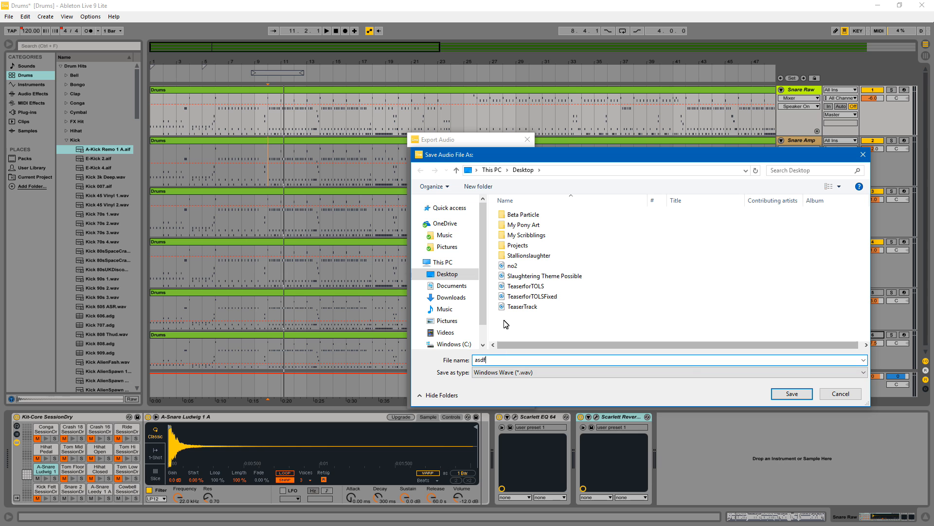
pyautogui.click(840, 393)
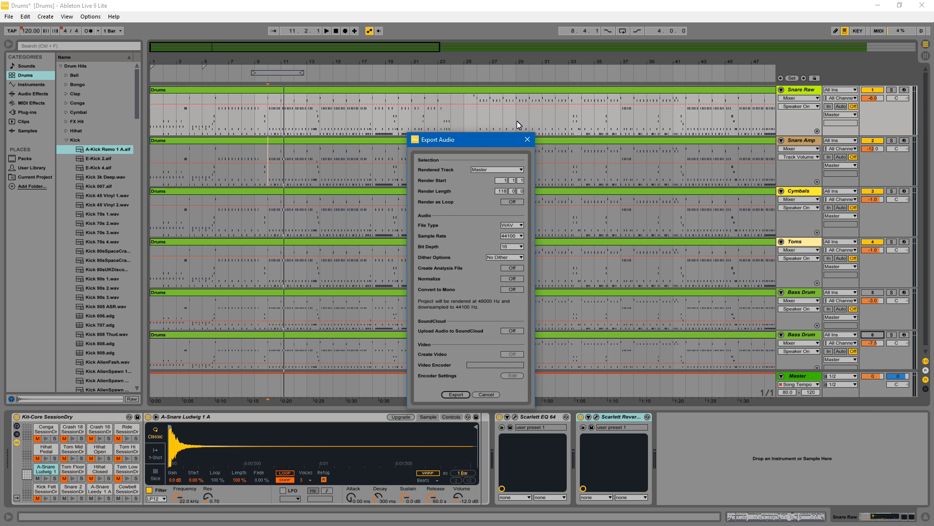
pyautogui.click(527, 141)
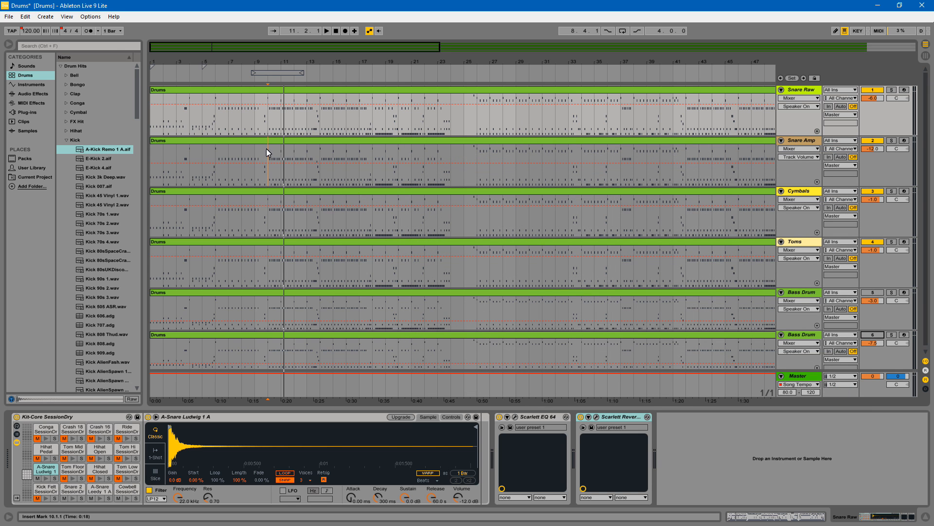
# Reactivate both Bass Drum tracks and deactivate the Toms and Cymbals tracks
pyautogui.click(8, 17)
pyautogui.moveTo(73, 49)
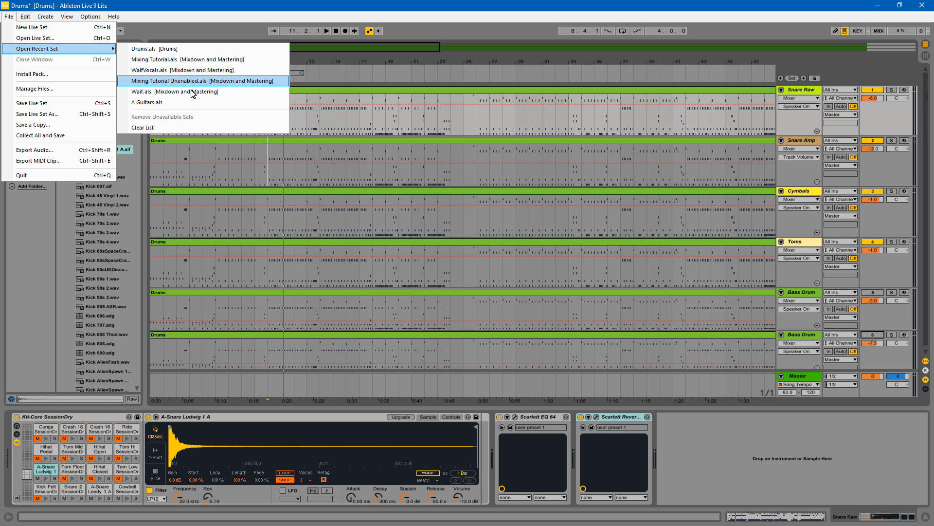
pyautogui.click(778, 278)
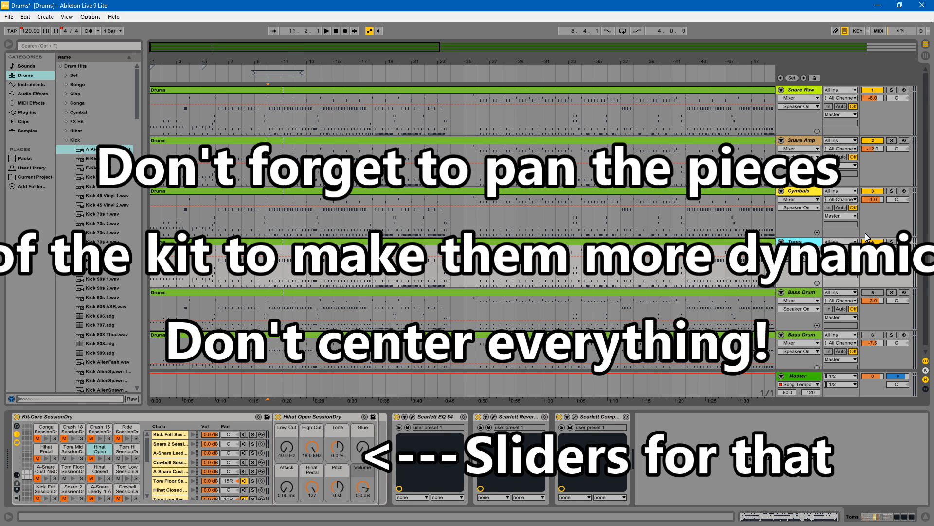
pyautogui.click(874, 294)
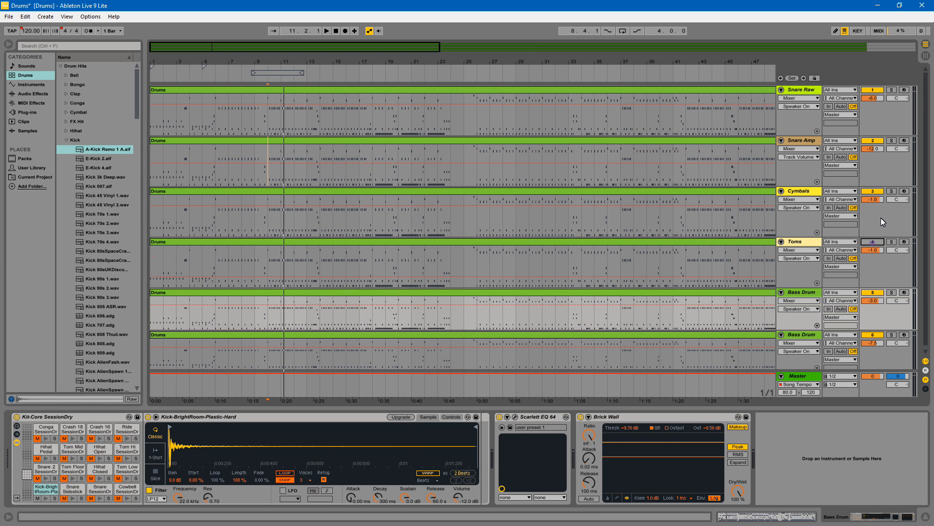
pyautogui.click(873, 191)
# Open the recent set Mixing Tutorial.als without saving the changes to the Drums set
pyautogui.click(24, 17)
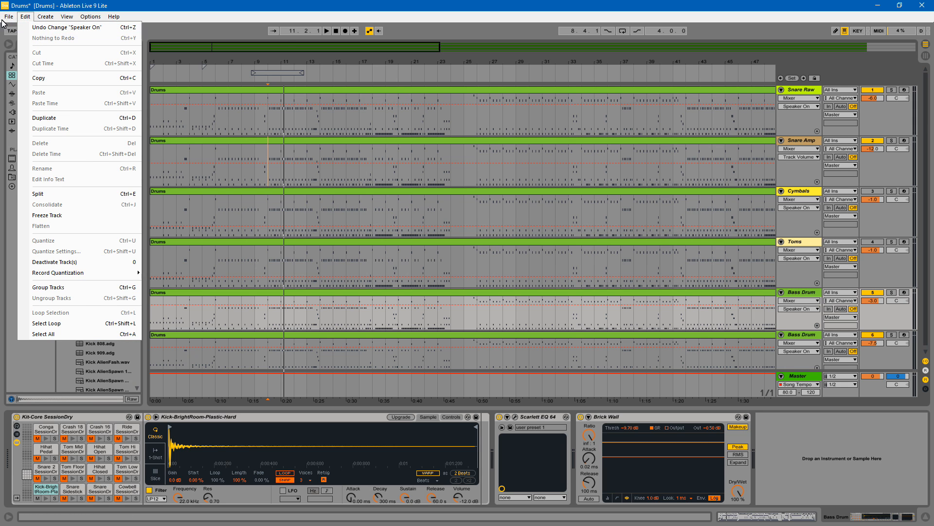
pyautogui.moveTo(8, 17)
pyautogui.moveTo(43, 52)
pyautogui.click(161, 59)
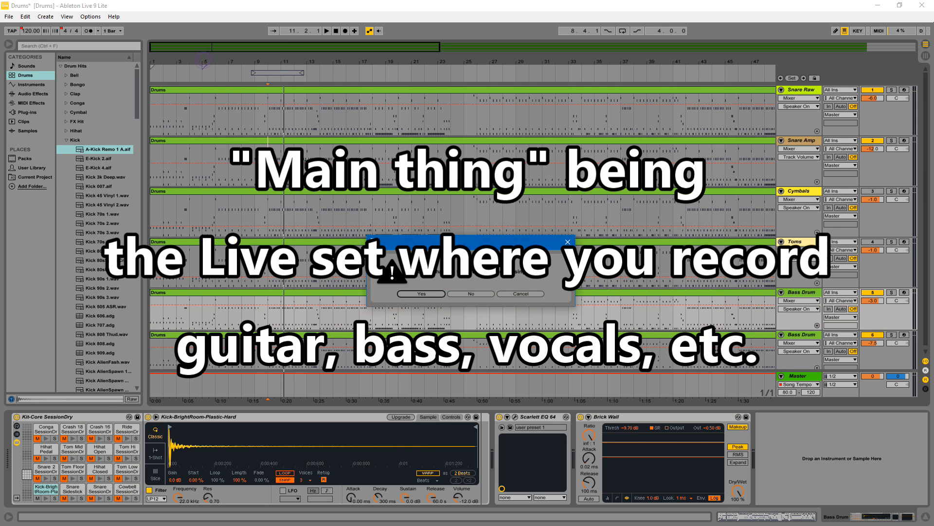
pyautogui.click(475, 294)
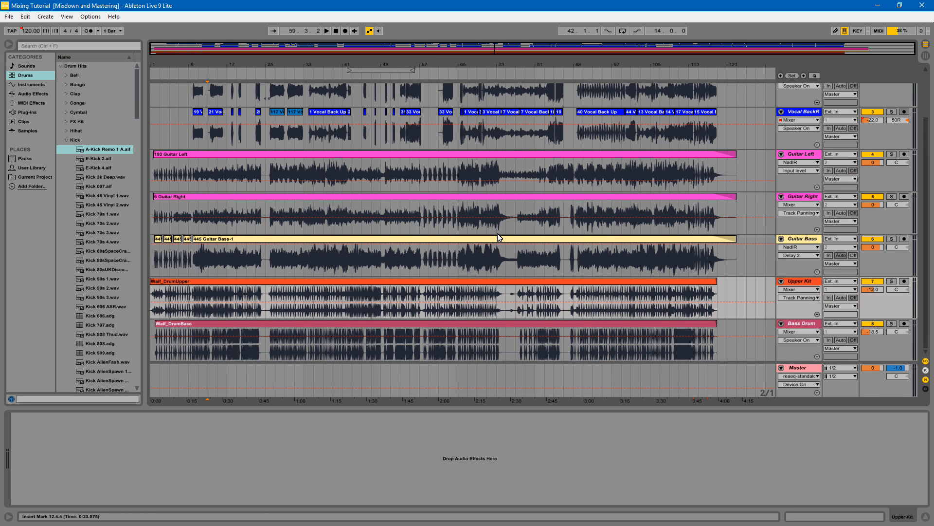
# Select the imported upper kit and bass drum clips, and examine the Scarlett EQ 64 window on the Bass Drum track
pyautogui.click(504, 282)
pyautogui.click(523, 324)
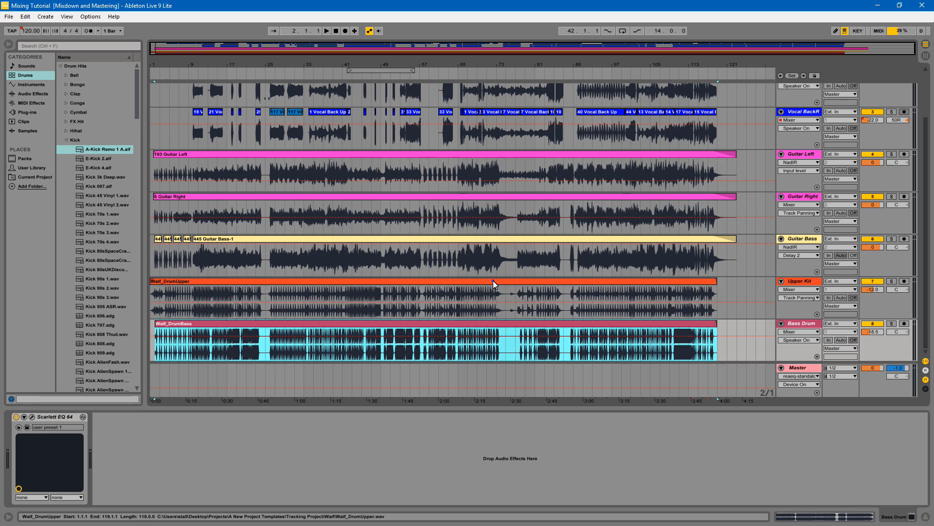
pyautogui.click(34, 417)
pyautogui.click(32, 418)
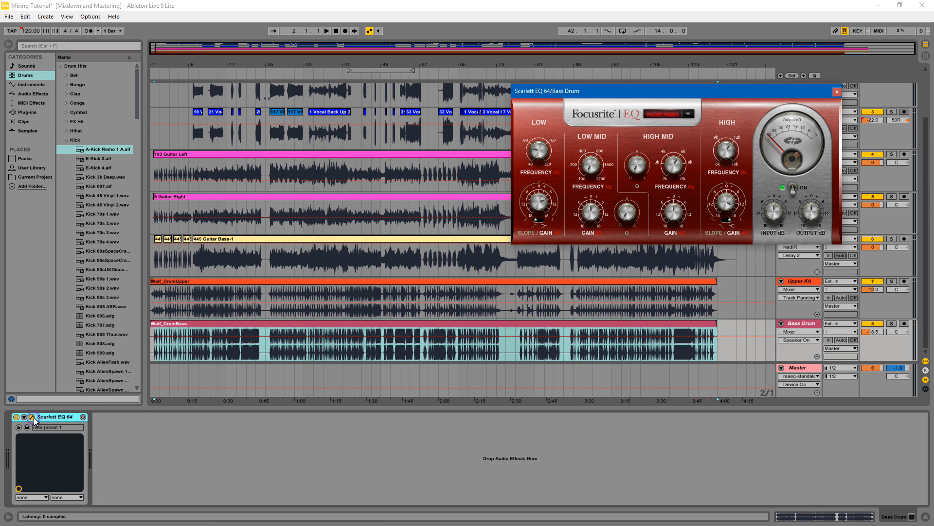
# Play back the drum tracks and examine the device chains of the Upper Kit and Bass Drum tracks
pyautogui.press('space')
pyautogui.click(801, 282)
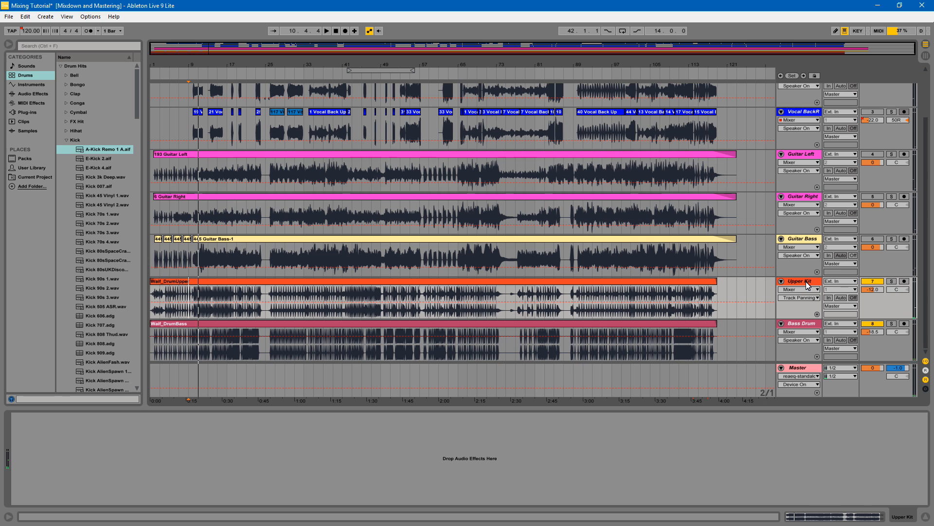
pyautogui.click(806, 323)
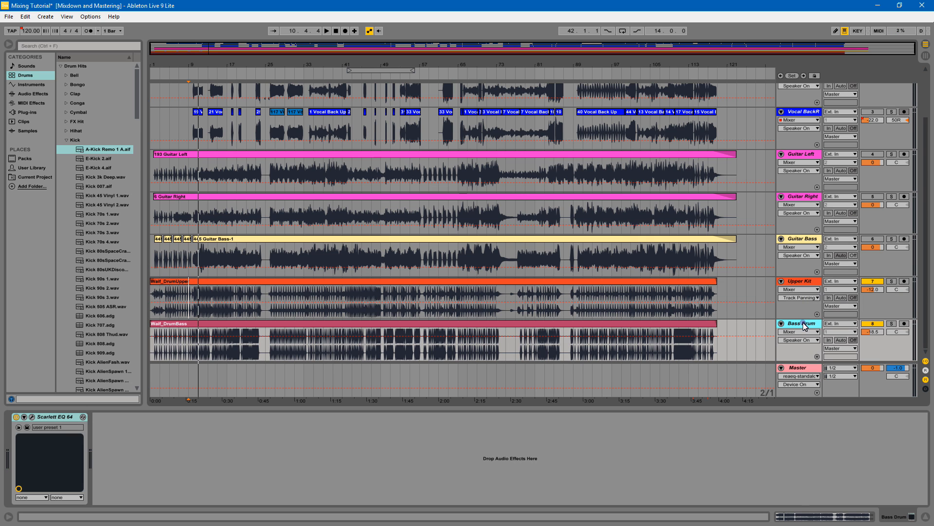
# Examine the volume settings of the Bass Drum and Upper Kit tracks, and select the Upper Kit track
pyautogui.click(873, 333)
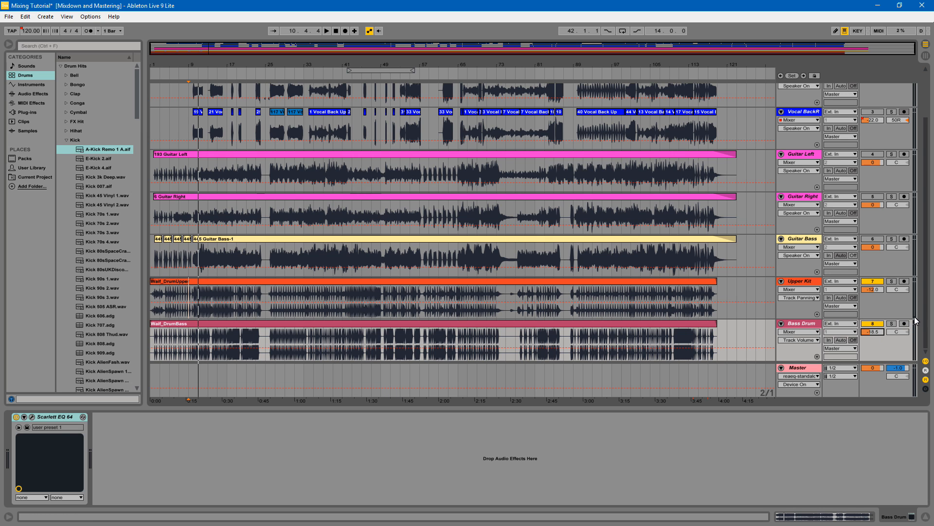
pyautogui.click(878, 291)
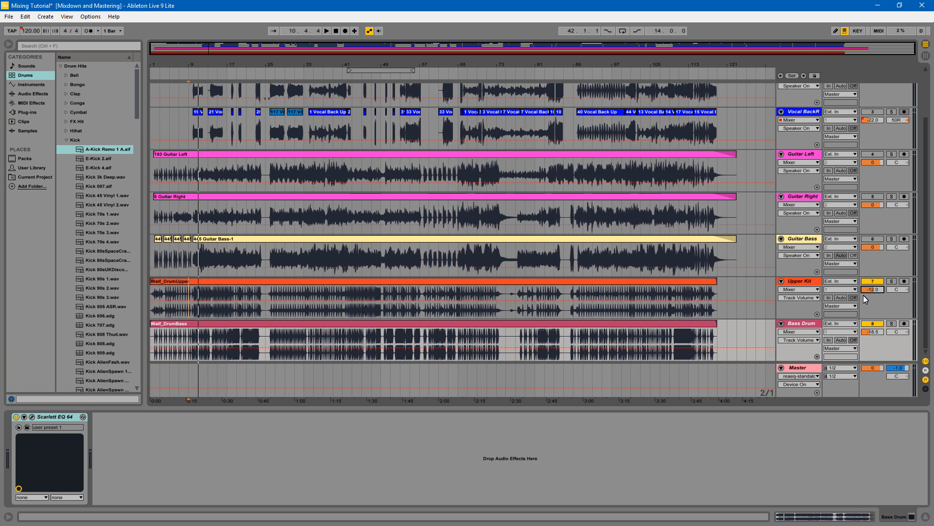
pyautogui.click(801, 284)
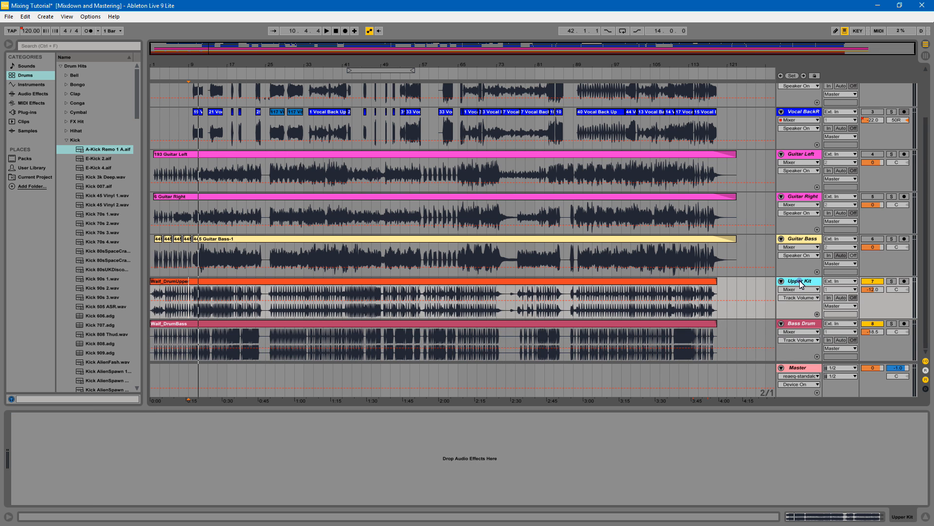
# Close the A New Project Templates folder window on the desktop and bring the Mixing Tutorial set back up in Ableton Live
pyautogui.click(878, 5)
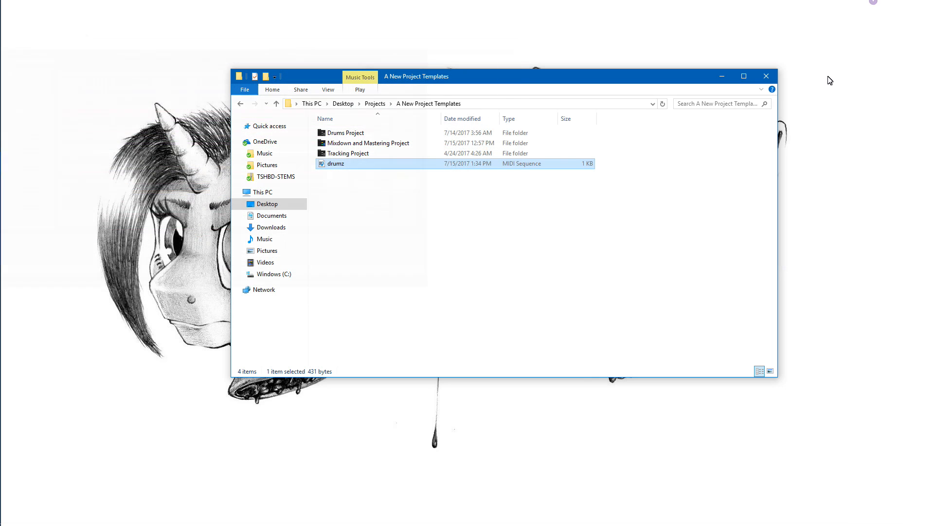
pyautogui.click(766, 79)
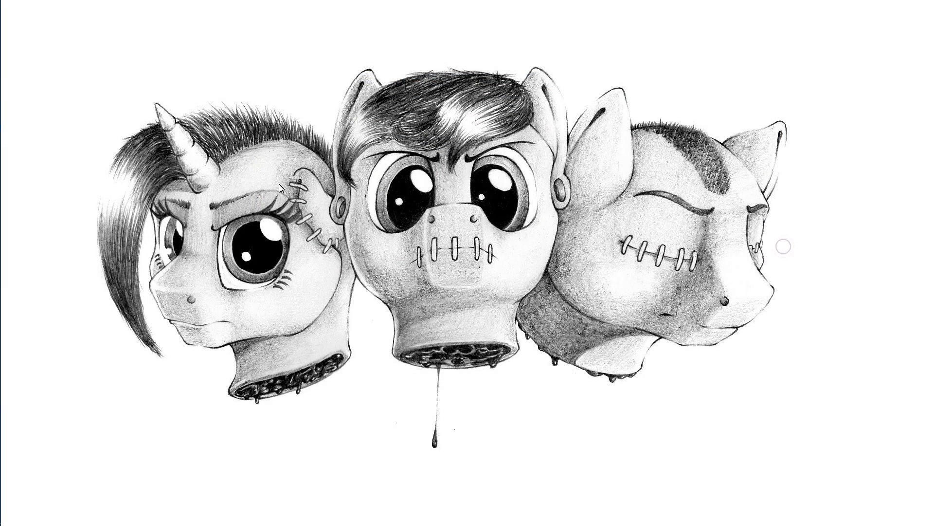
pyautogui.click(9, 101)
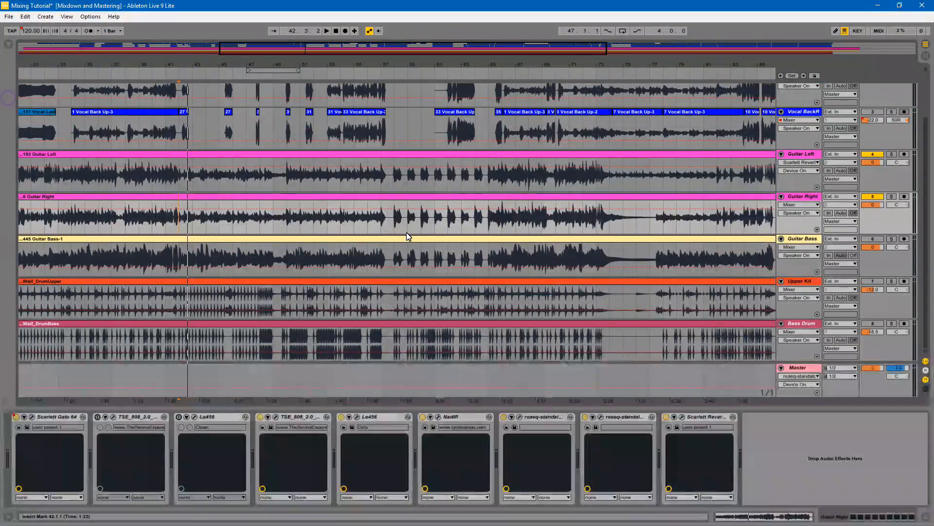
# Audition the Guitar Left and Guitar Right tracks together from bar 42
pyautogui.click(179, 173)
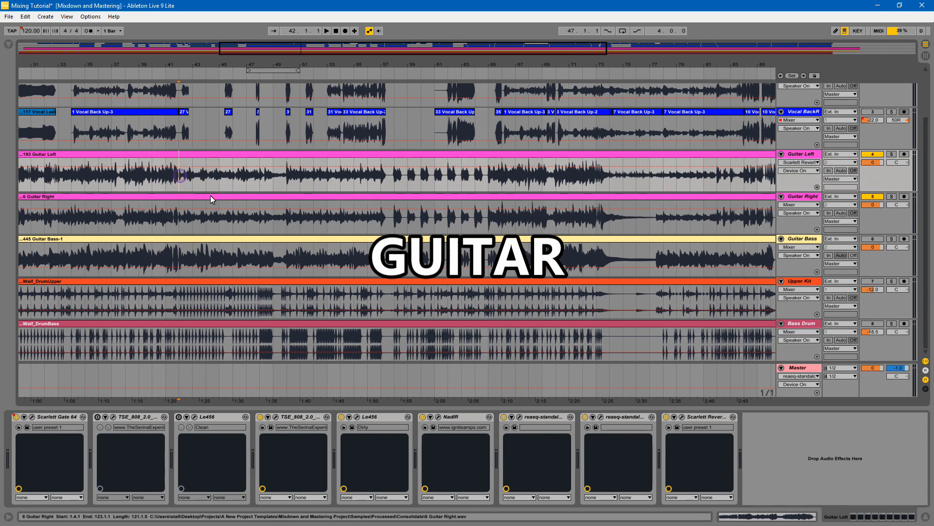
pyautogui.press('space')
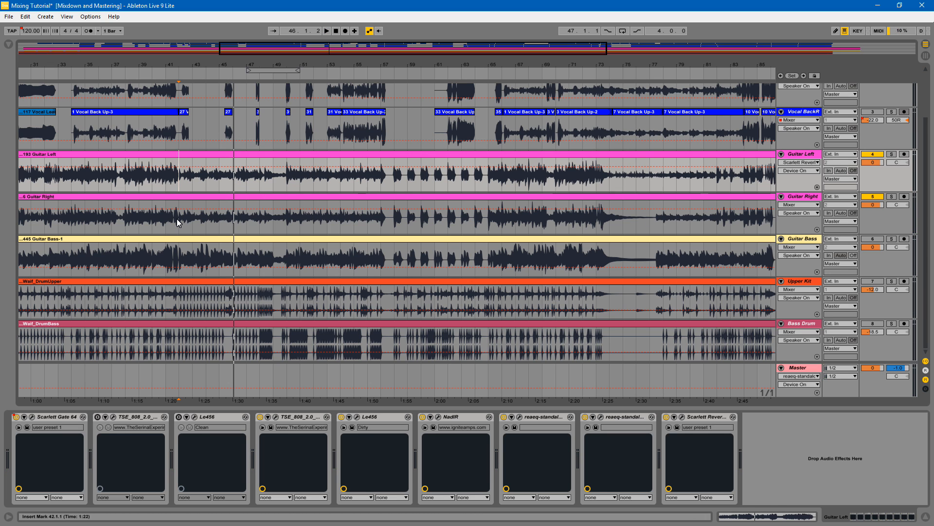
# Inspect the Guitar Left and Guitar Right clips, audition both from bar 42, and put the insert marker at bar 42 on Guitar Right
pyautogui.click(207, 155)
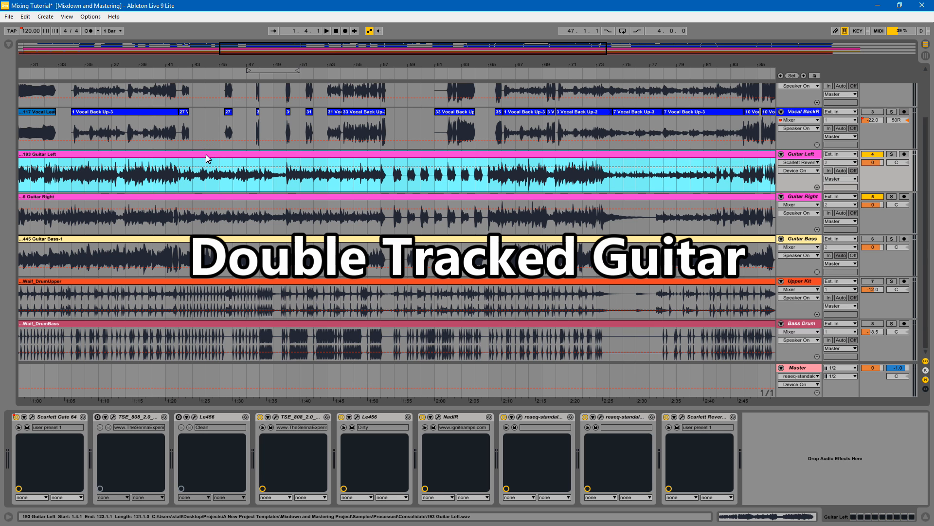
pyautogui.click(218, 200)
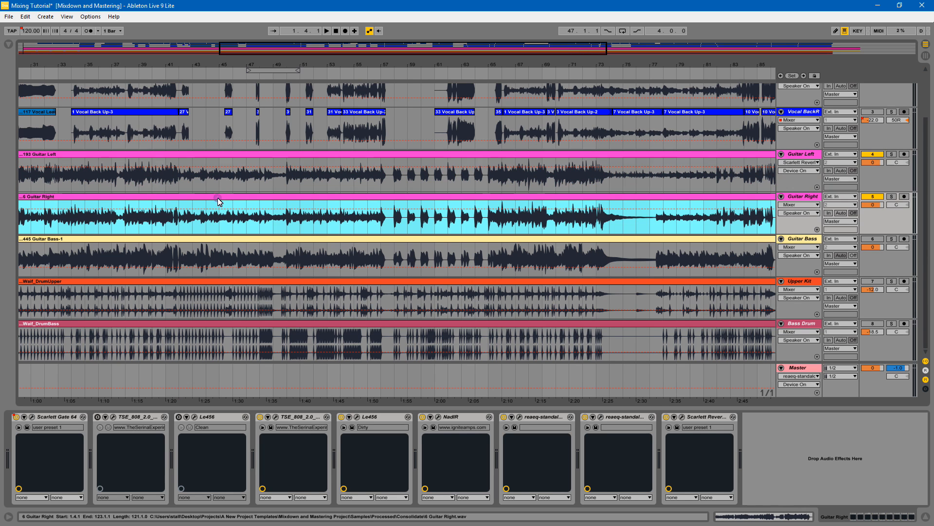
pyautogui.click(179, 175)
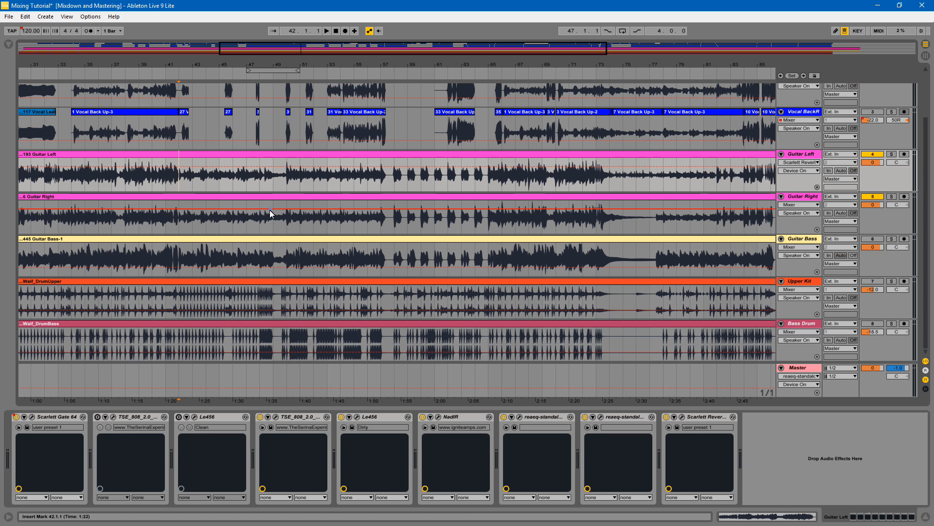
pyautogui.press('space')
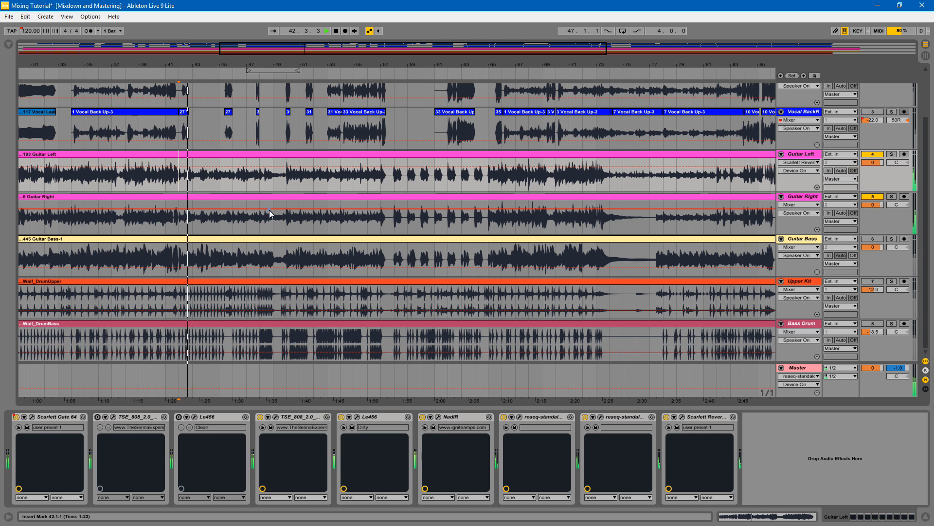
pyautogui.click(187, 223)
pyautogui.press('space')
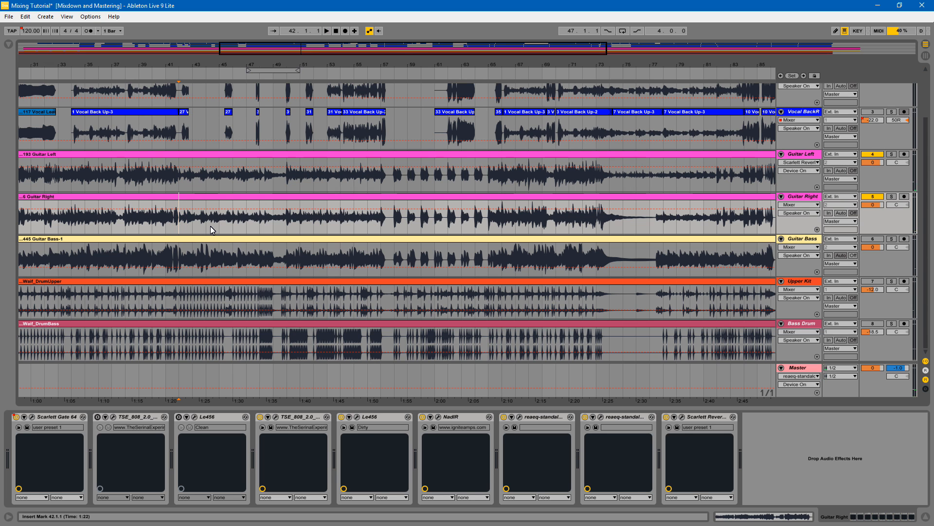
# Copy the Guitar Left audio from bar 42 to bar 57 over the same range of the Guitar Right track
pyautogui.hotkey('ctrl', 'v')
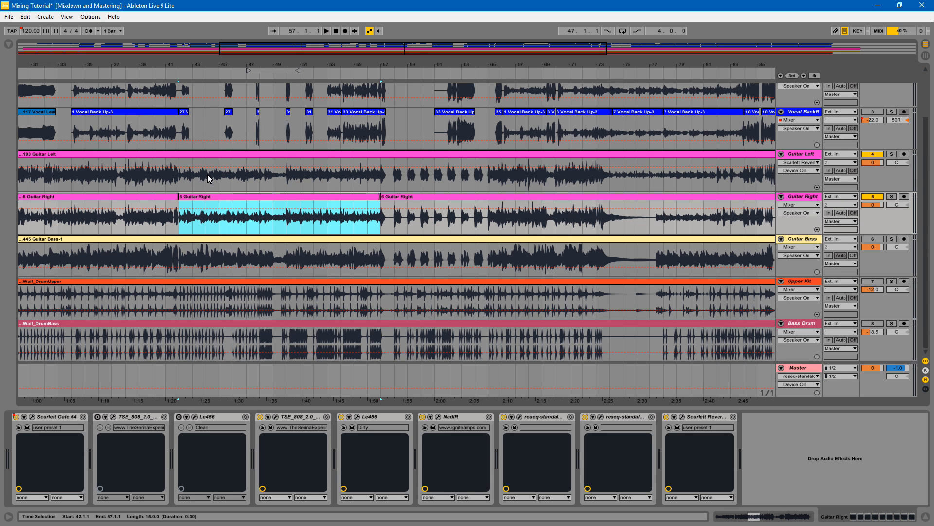
pyautogui.moveTo(183, 178); pyautogui.dragTo(382, 177)
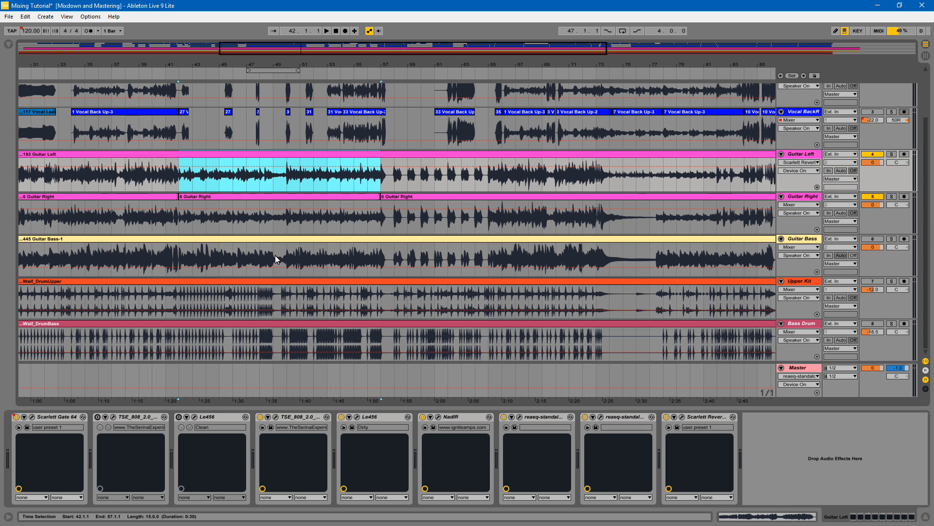
pyautogui.moveTo(182, 225); pyautogui.dragTo(381, 221)
pyautogui.hotkey('ctrl', 'v')
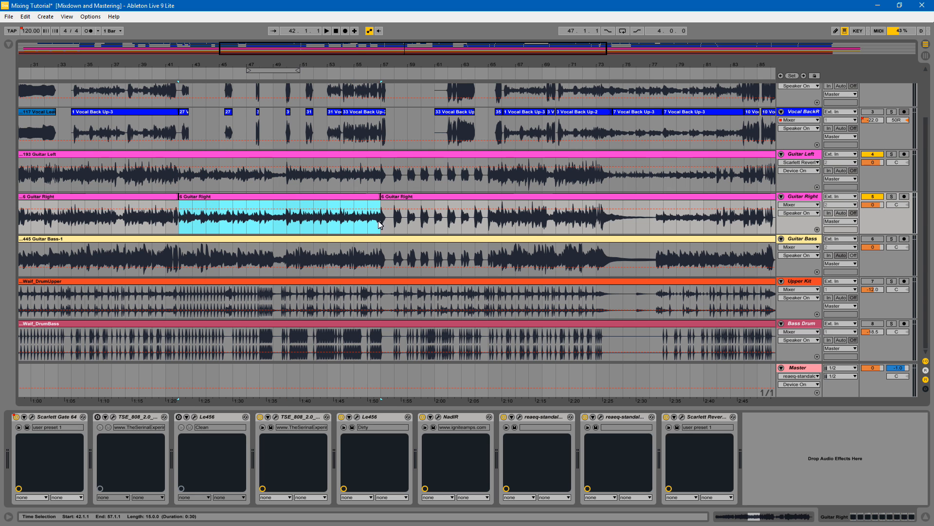
# Compare the copied guitar section with the original double-tracked take by undoing and redoing the paste around playback, ending with the paste undone
pyautogui.press('space')
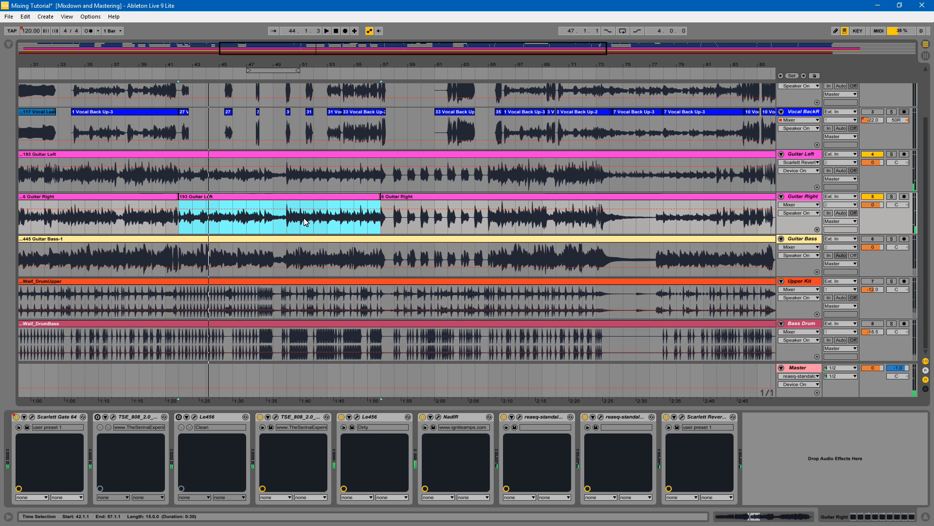
pyautogui.press('space')
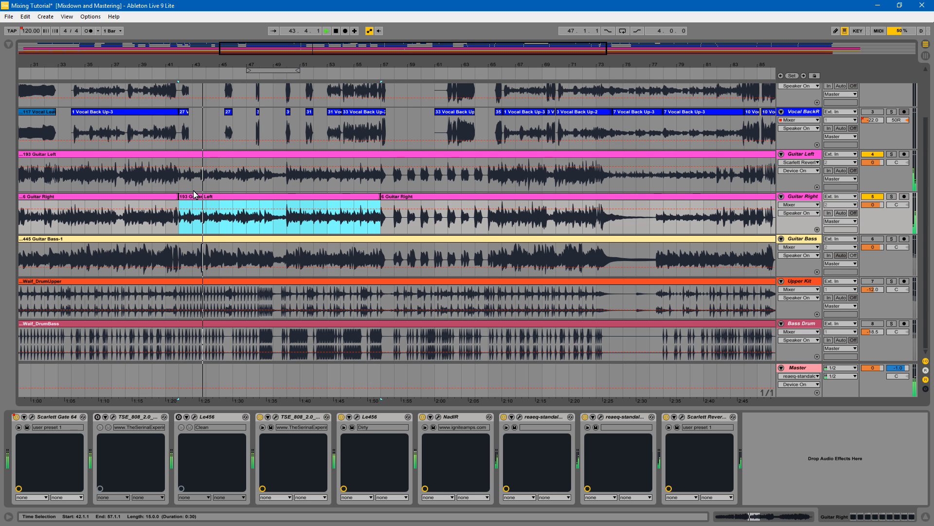
pyautogui.hotkey('ctrl', 'z')
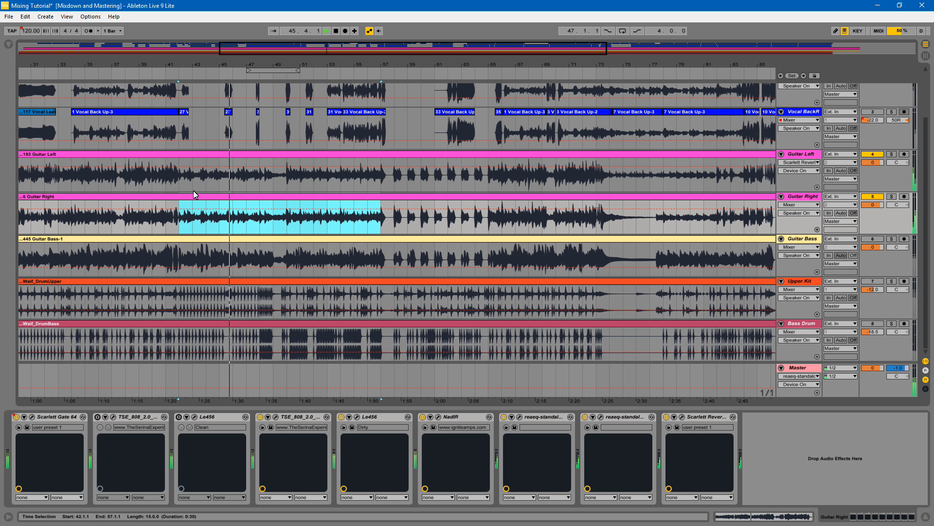
pyautogui.hotkey('ctrl', 'y')
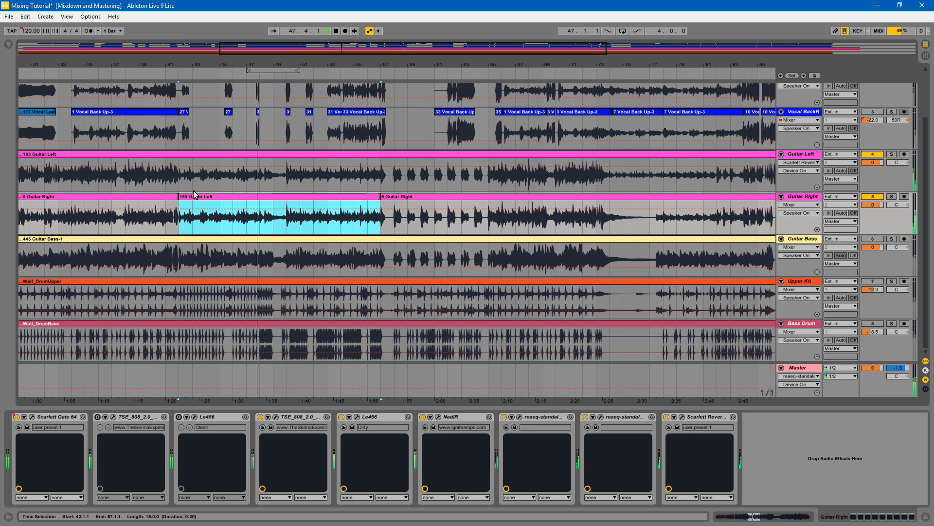
pyautogui.hotkey('ctrl', 'z')
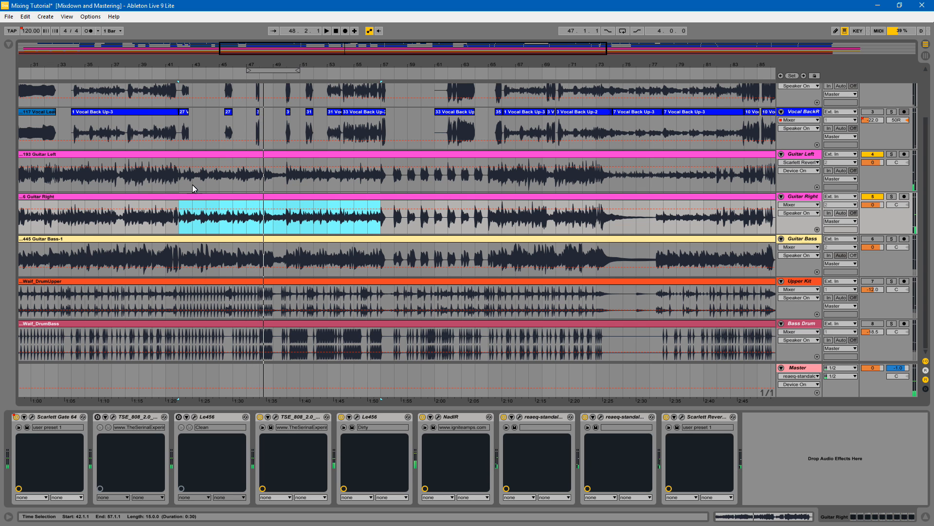
# Solo the Guitar Left track and switch off all its active devices, from the Scarlett Reverb back to the Scarlett Gate 64
pyautogui.click(180, 185)
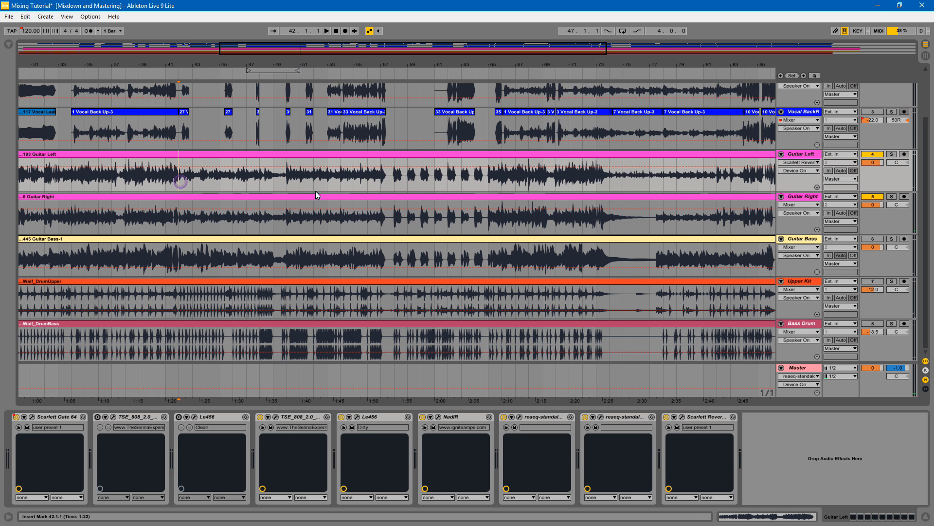
pyautogui.click(894, 154)
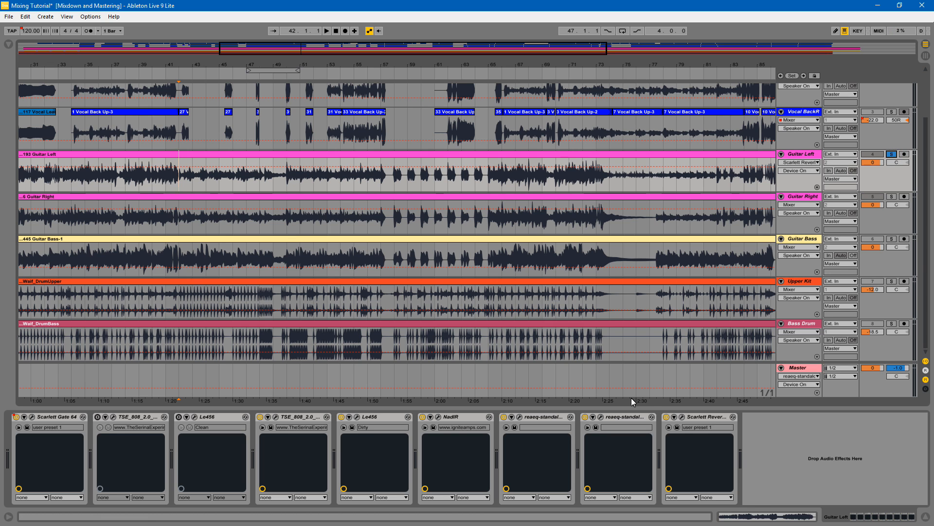
pyautogui.click(666, 417)
pyautogui.click(585, 417)
pyautogui.click(503, 417)
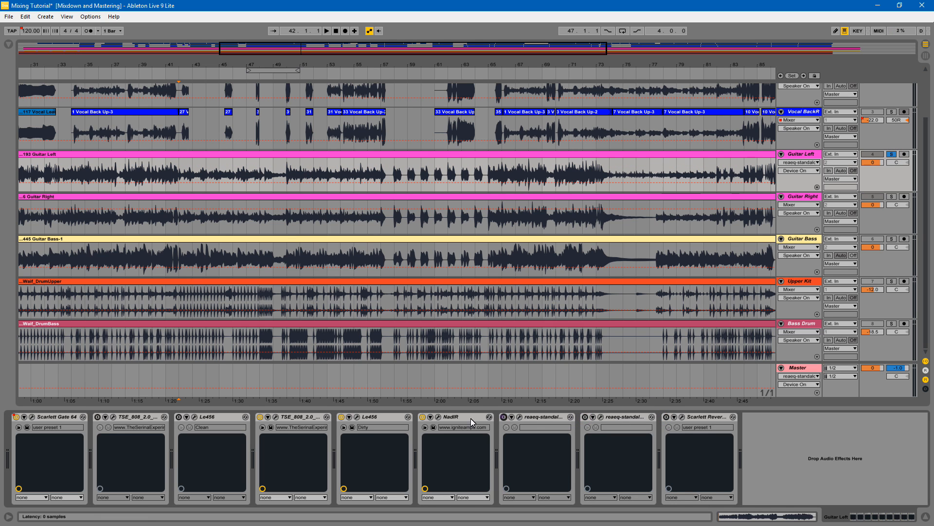
pyautogui.click(422, 417)
pyautogui.click(341, 417)
pyautogui.click(260, 417)
pyautogui.click(16, 417)
# Audition the soloed Guitar Left track from bar 42 with every device bypassed
pyautogui.press('space')
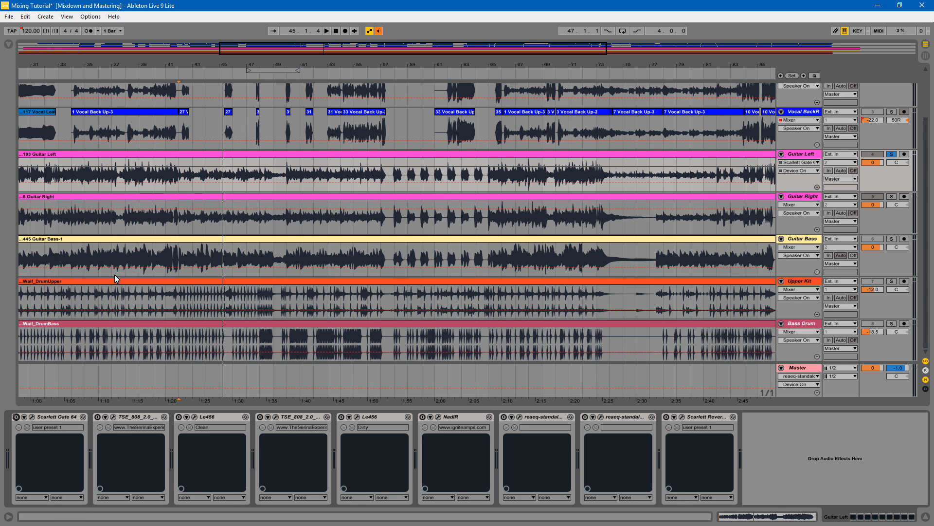
pyautogui.click(179, 174)
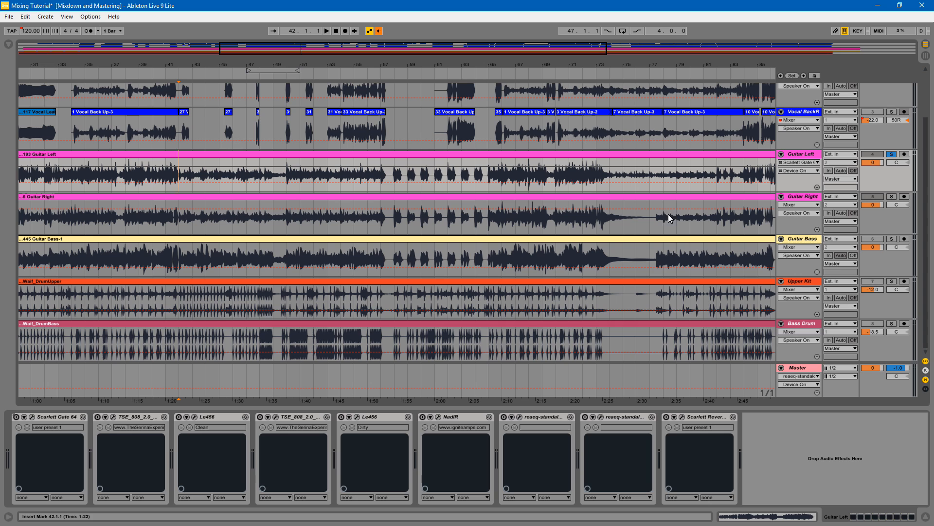
pyautogui.press('space')
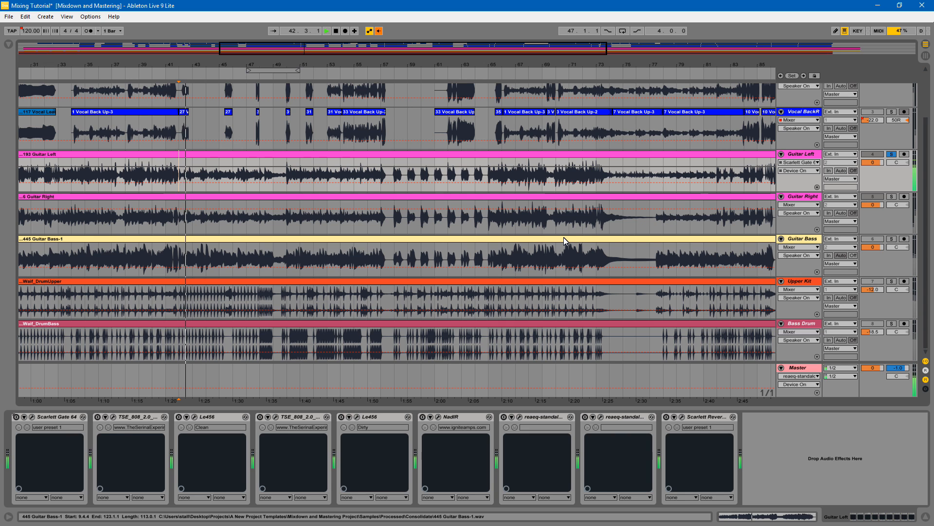
pyautogui.press('space')
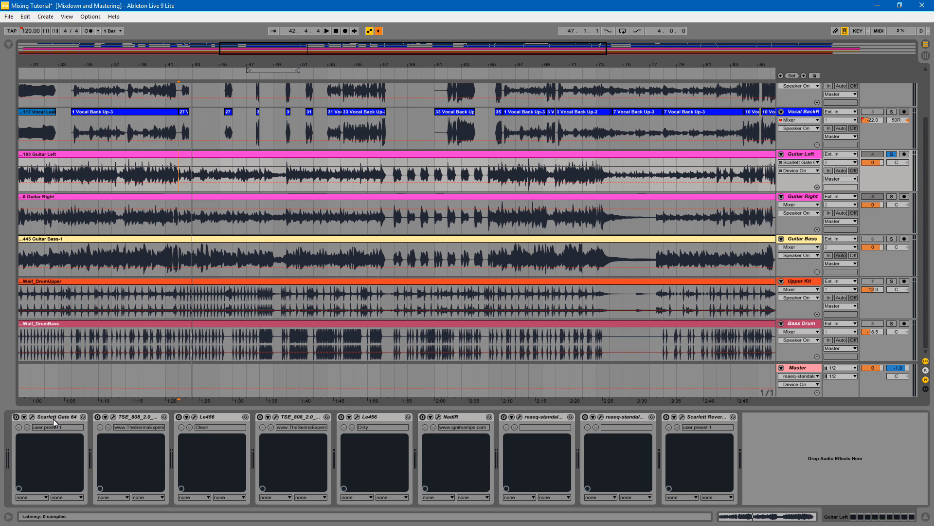
# Audition Guitar Left from bar 57 with the Dirty amp chain switched on and the Scarlett Gate 64 off
pyautogui.rightClick(15, 417)
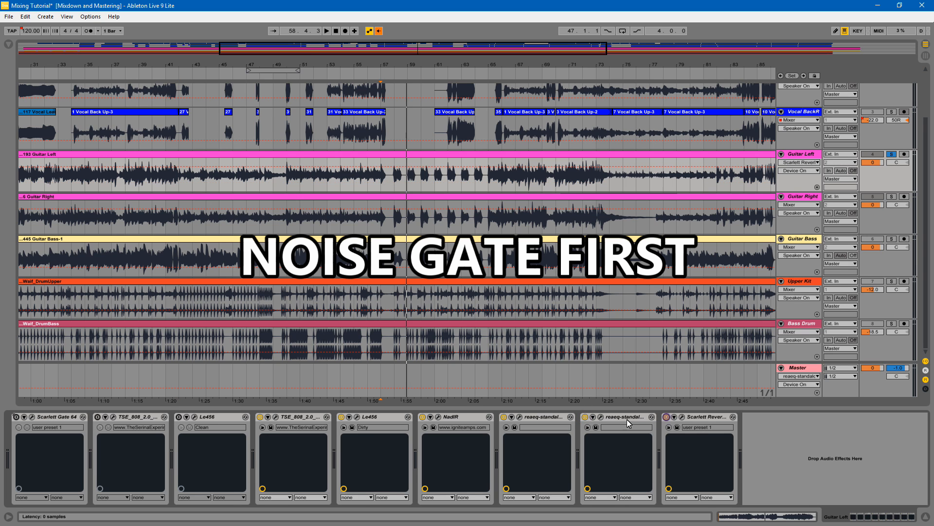
pyautogui.press('space')
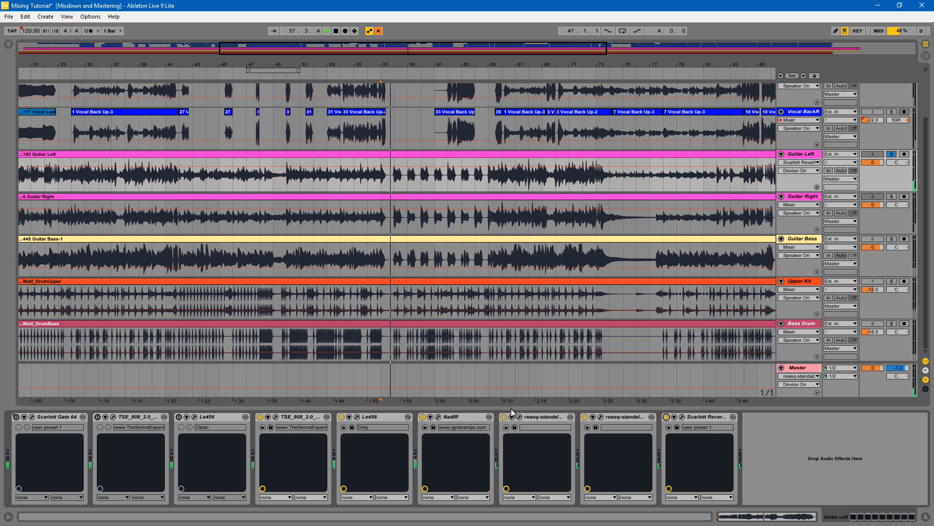
pyautogui.press('space')
# Open the NadIR device on Guitar Left, set its routing to Dual Mono, and stop playback
pyautogui.click(808, 155)
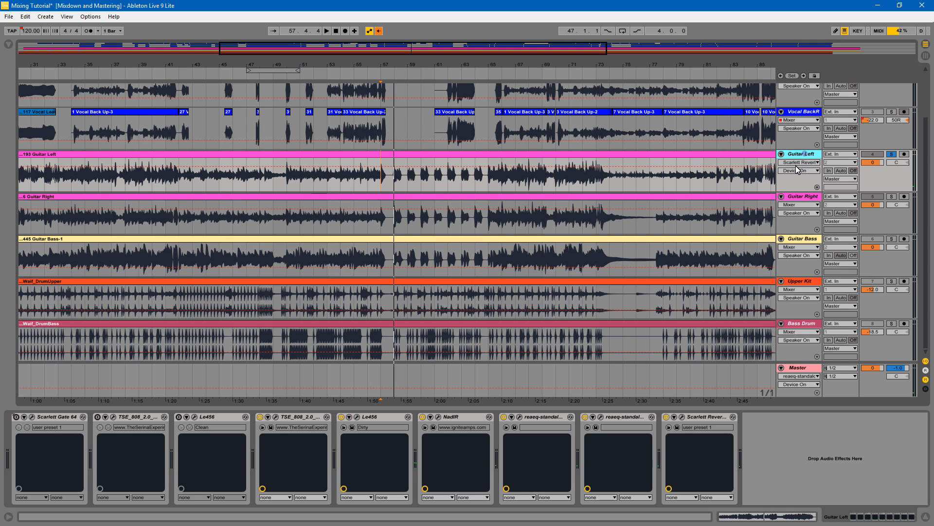
pyautogui.click(438, 418)
pyautogui.click(740, 72)
pyautogui.click(735, 90)
pyautogui.press('space')
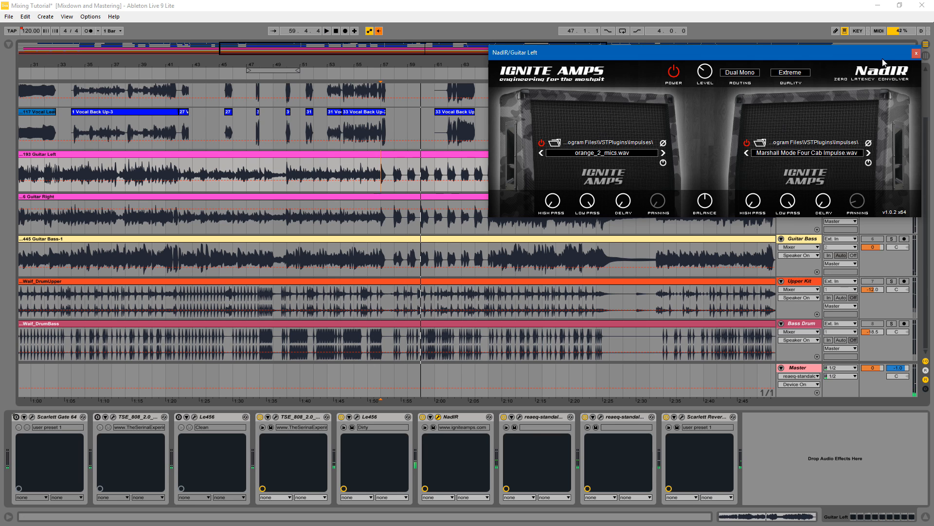
# Set the NadIR routing to Stereo and close the plug-in window
pyautogui.click(741, 72)
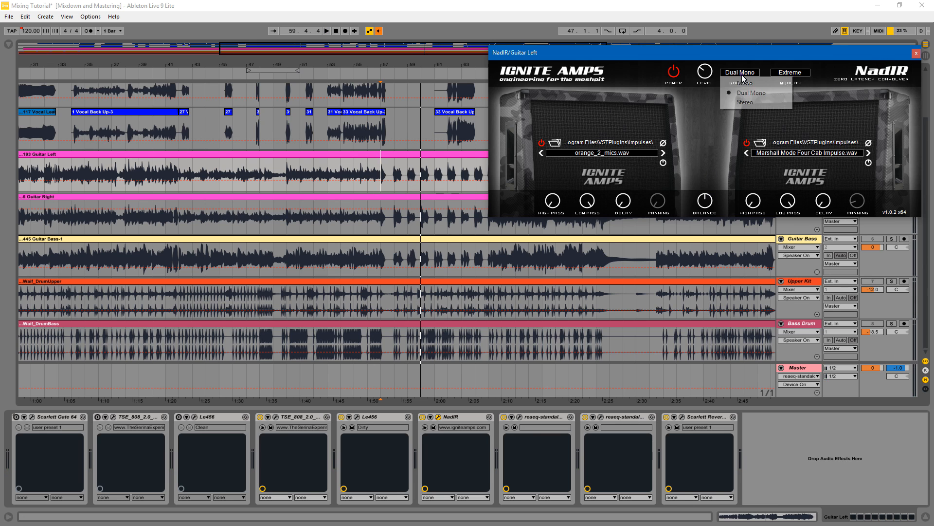
pyautogui.click(740, 84)
pyautogui.click(916, 53)
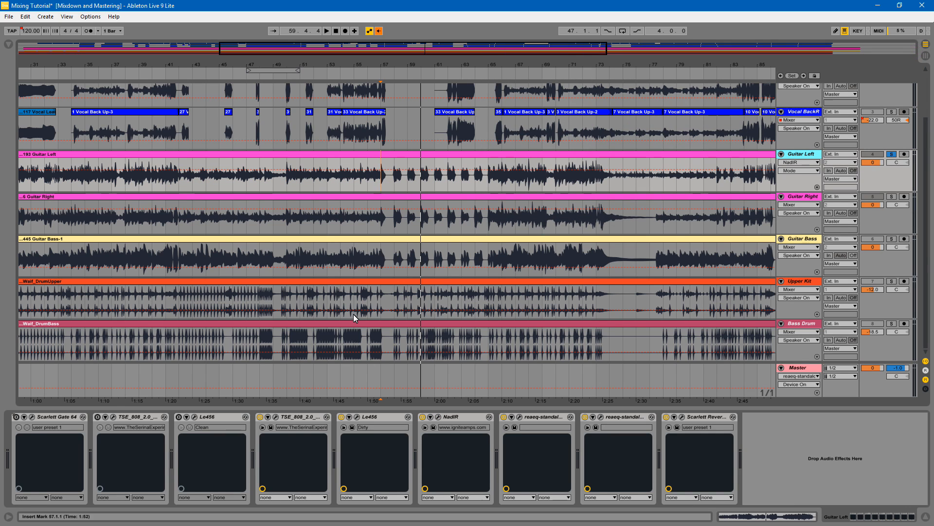
# Re-enable the Scarlett Gate 64 automation on Guitar Left and place the insert marker at the start of bar 57
pyautogui.rightClick(16, 418)
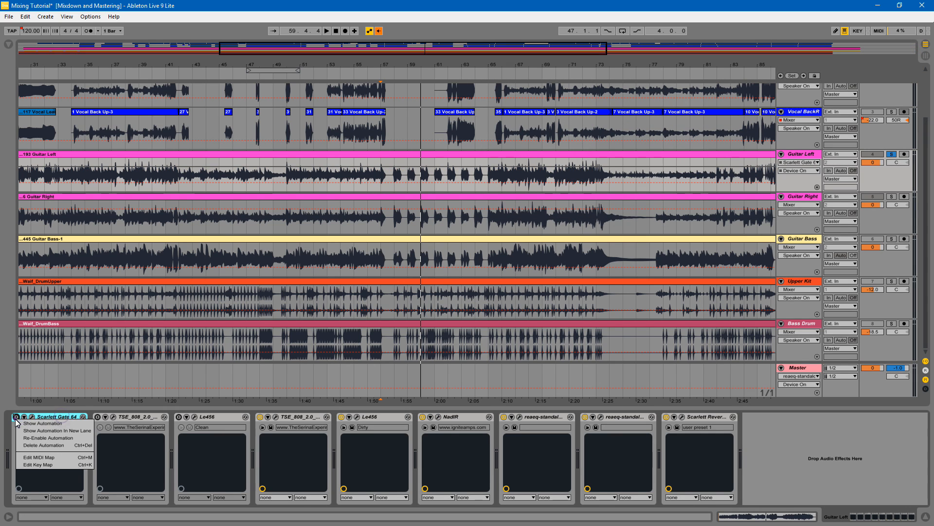
pyautogui.click(41, 437)
pyautogui.moveTo(380, 179); pyautogui.dragTo(394, 182)
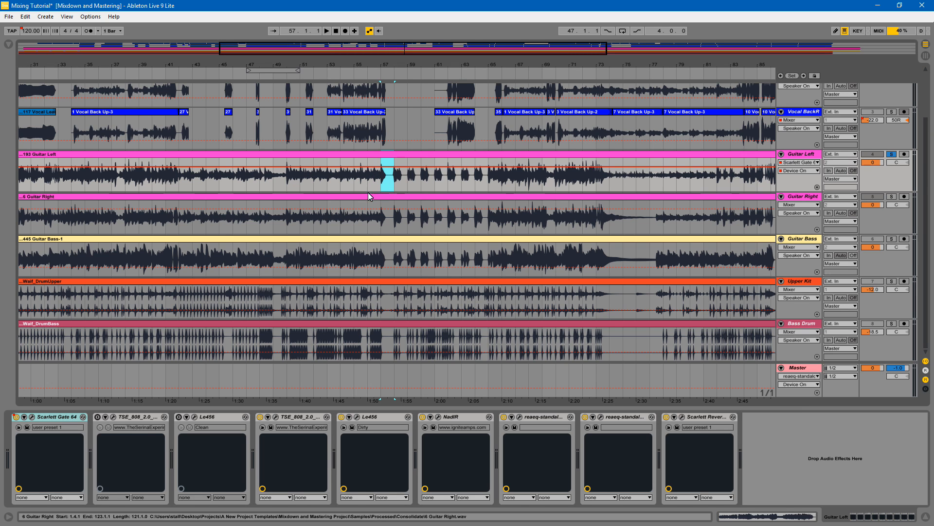
pyautogui.click(380, 179)
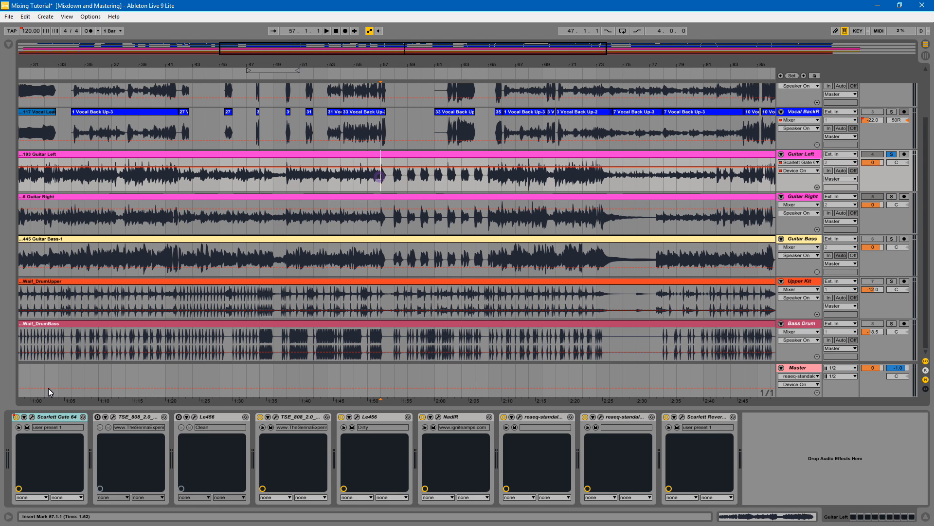
# Examine the Scarlett Gate 64 interface, and open the active TSE_808, Le456, NadIR, second reaeq-standalone and Scarlett Reverb 64 windows on Guitar Left
pyautogui.click(32, 416)
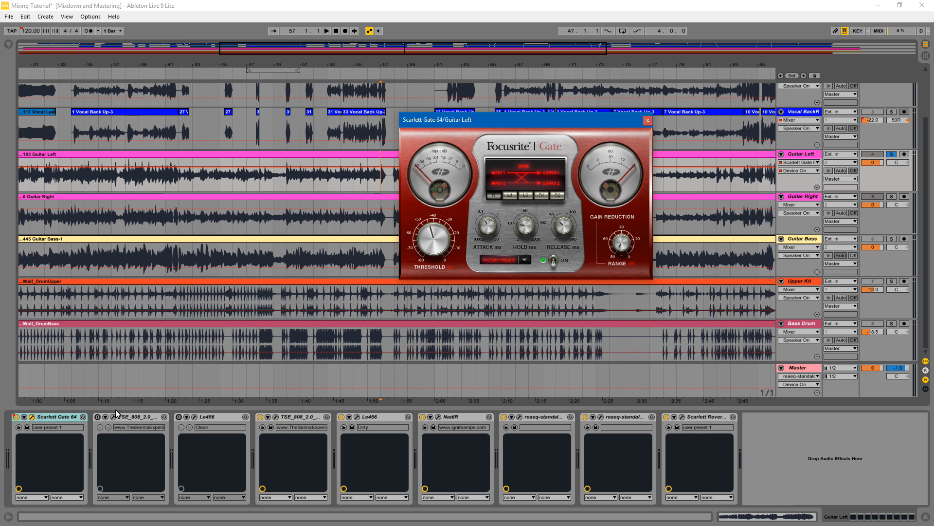
pyautogui.click(647, 120)
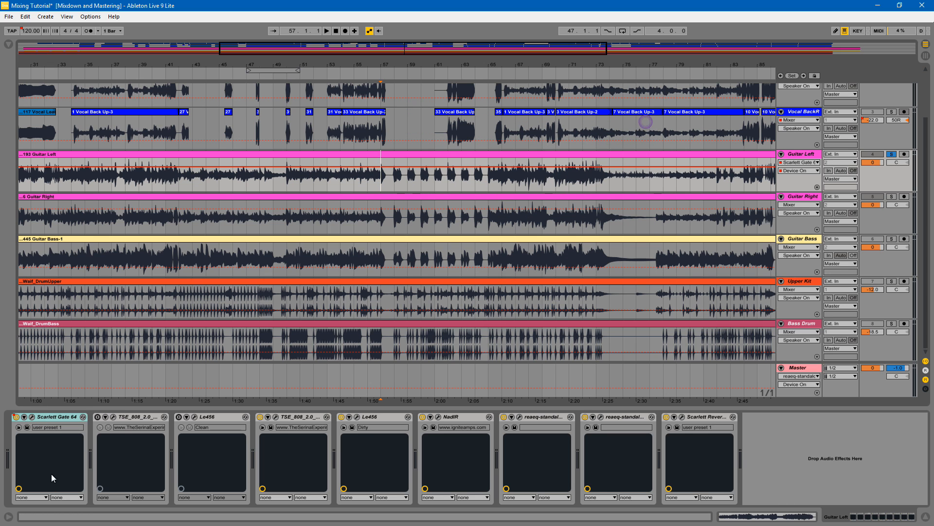
pyautogui.click(276, 417)
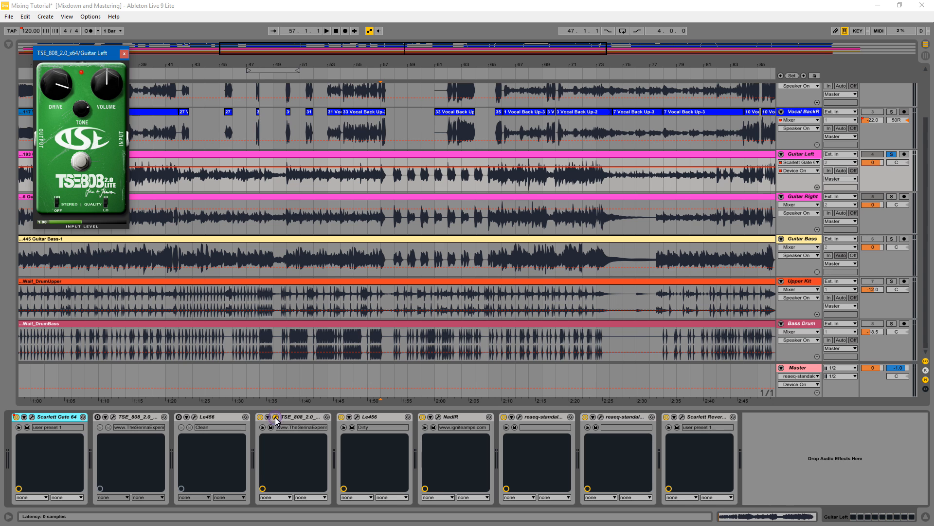
pyautogui.click(357, 417)
pyautogui.click(438, 417)
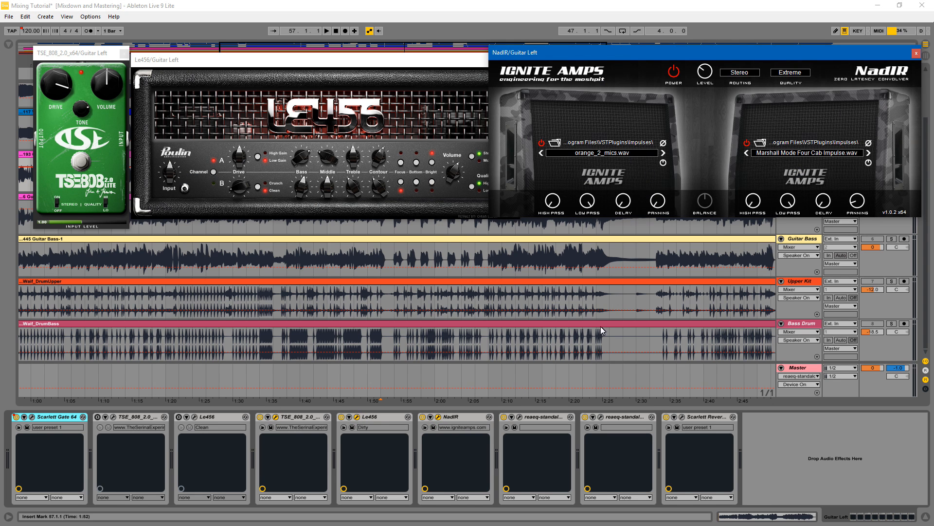
pyautogui.click(601, 417)
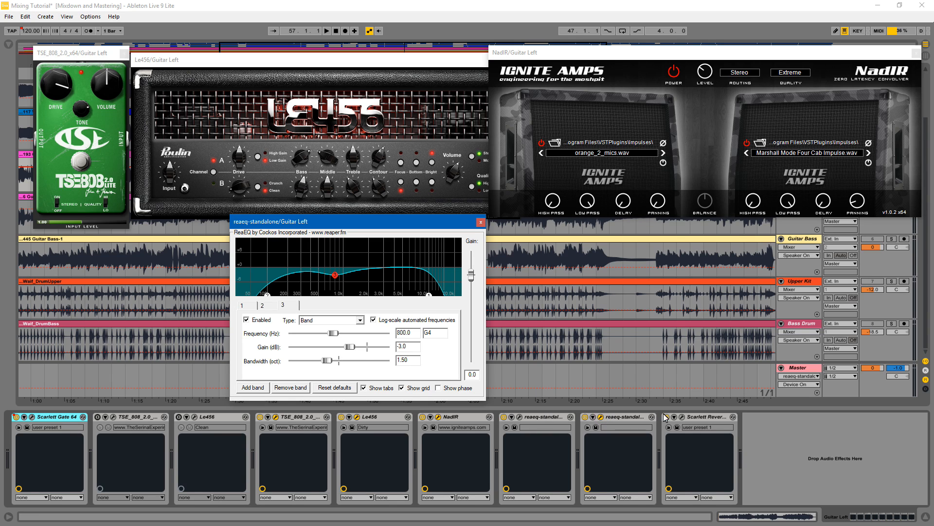
pyautogui.click(682, 417)
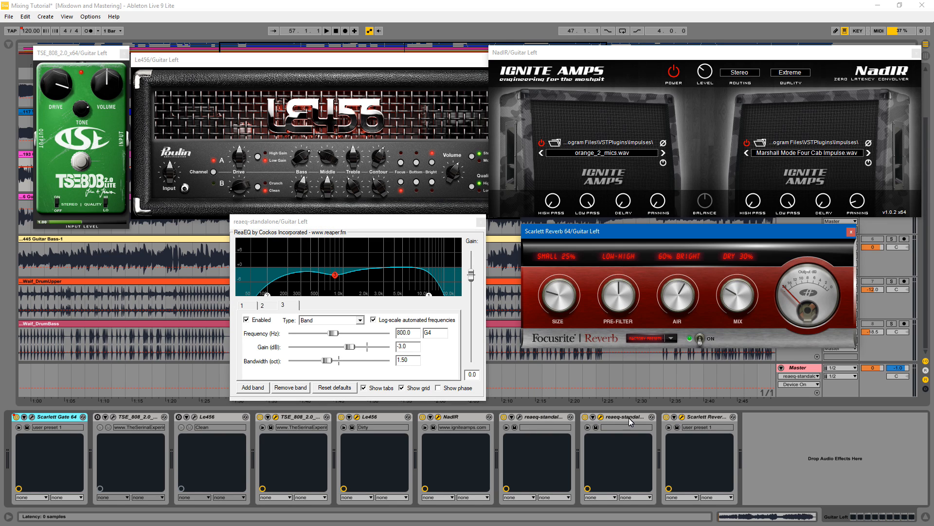
# Open the first reaeq-standalone window on Guitar Left and compare its EQ curve with the second reaeq-standalone
pyautogui.click(521, 417)
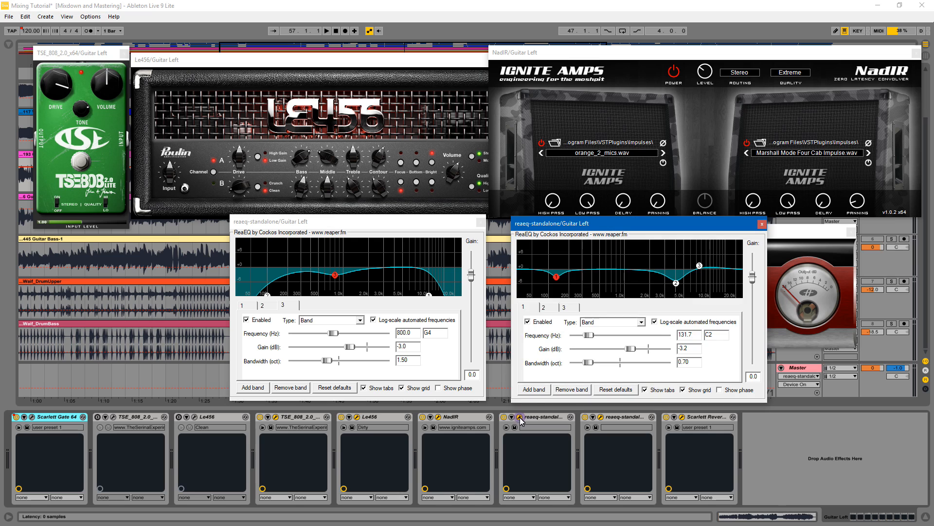
pyautogui.click(437, 226)
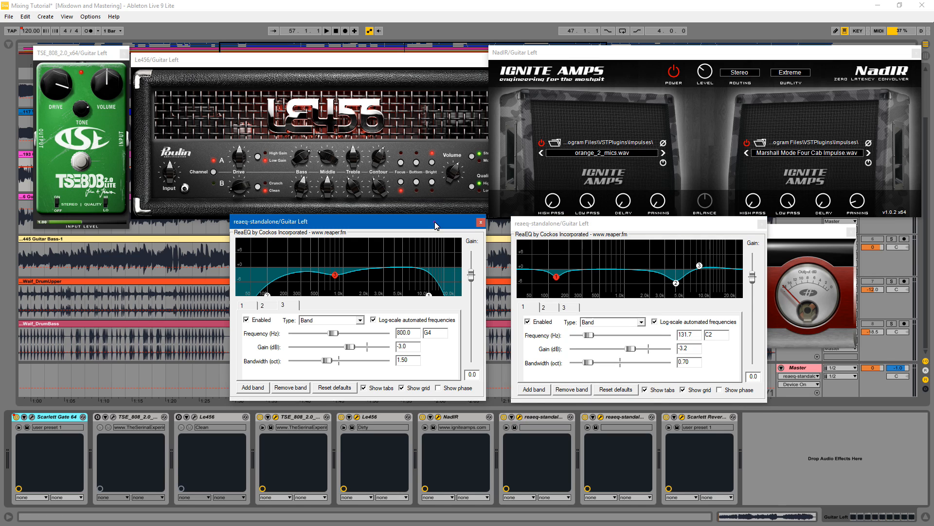
pyautogui.click(660, 229)
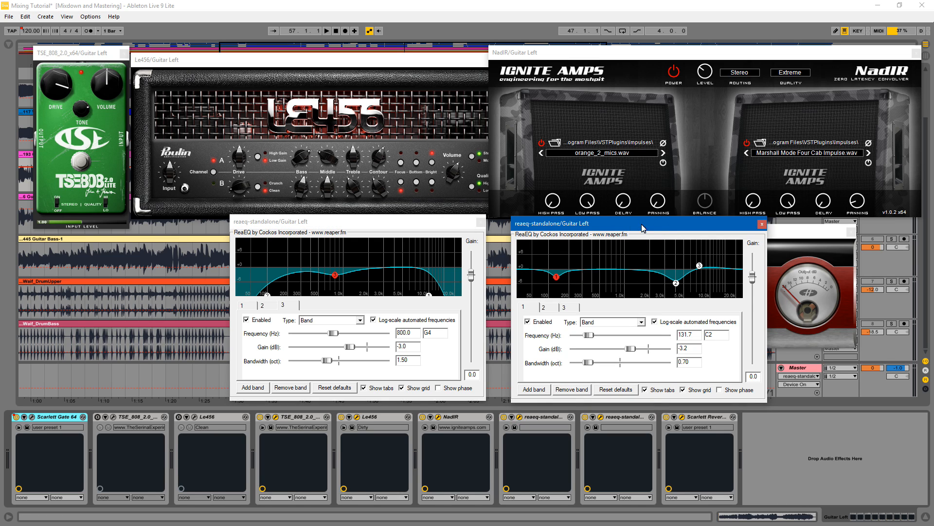
# Examine the Scarlett Reverb 64 settings on Guitar Left, including the Size control, and close its window
pyautogui.click(774, 232)
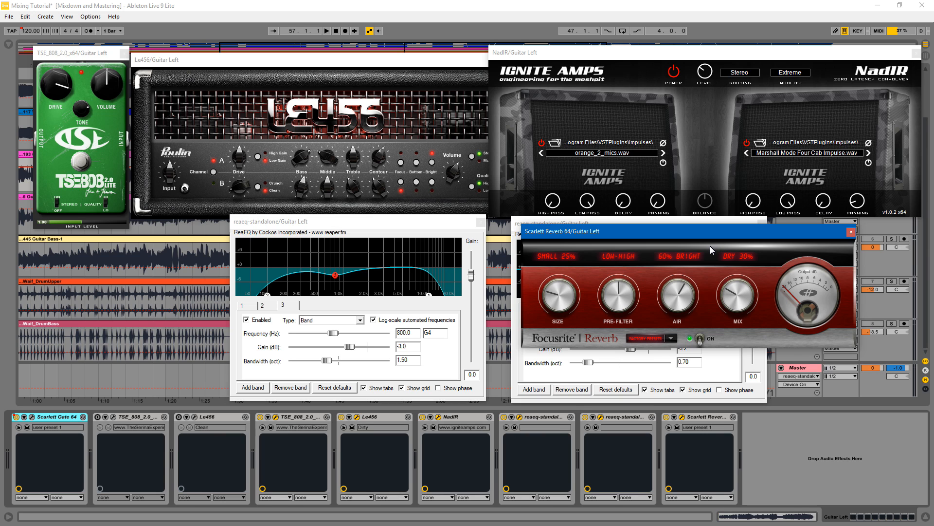
pyautogui.moveTo(707, 238); pyautogui.dragTo(682, 249)
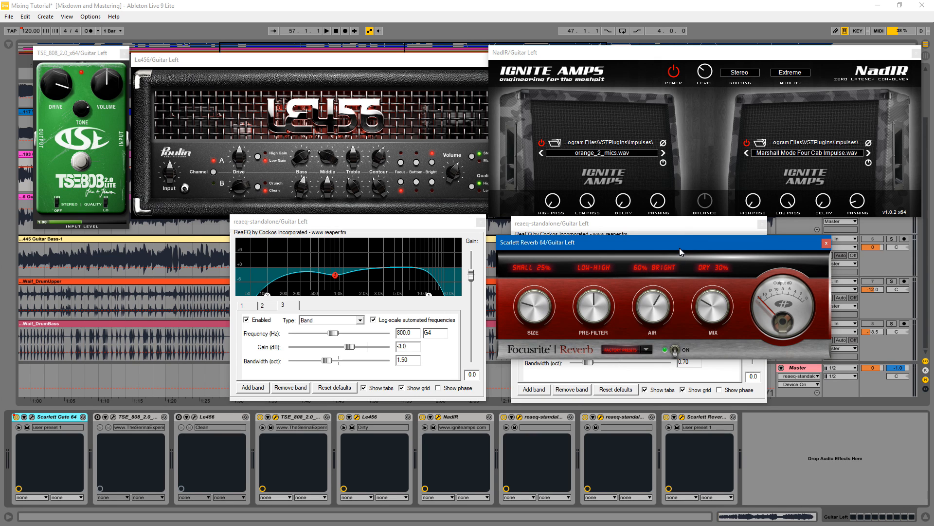
pyautogui.moveTo(680, 249)
pyautogui.mouseDown()
pyautogui.moveTo(665, 247)
pyautogui.moveTo(680, 248)
pyautogui.mouseUp()
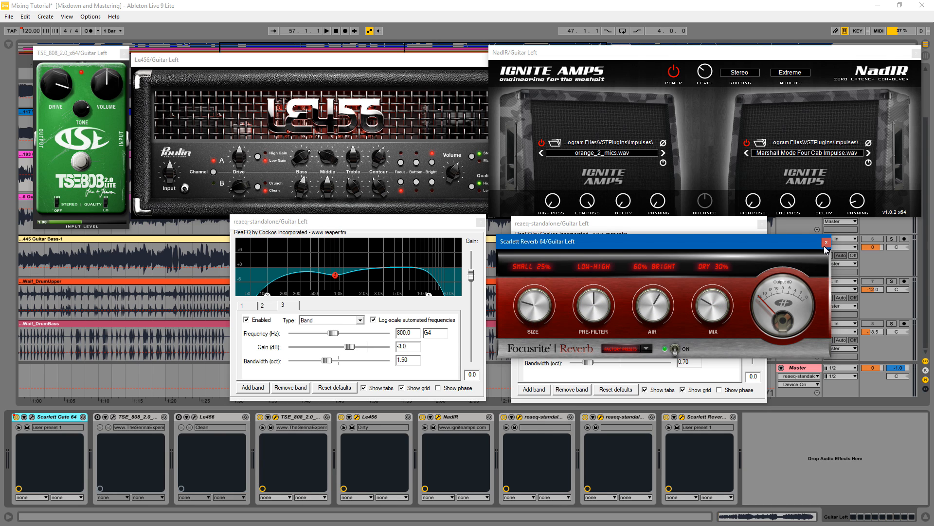
pyautogui.moveTo(534, 306)
pyautogui.mouseDown()
pyautogui.moveTo(573, 236)
pyautogui.moveTo(544, 312)
pyautogui.mouseUp()
pyautogui.click(825, 242)
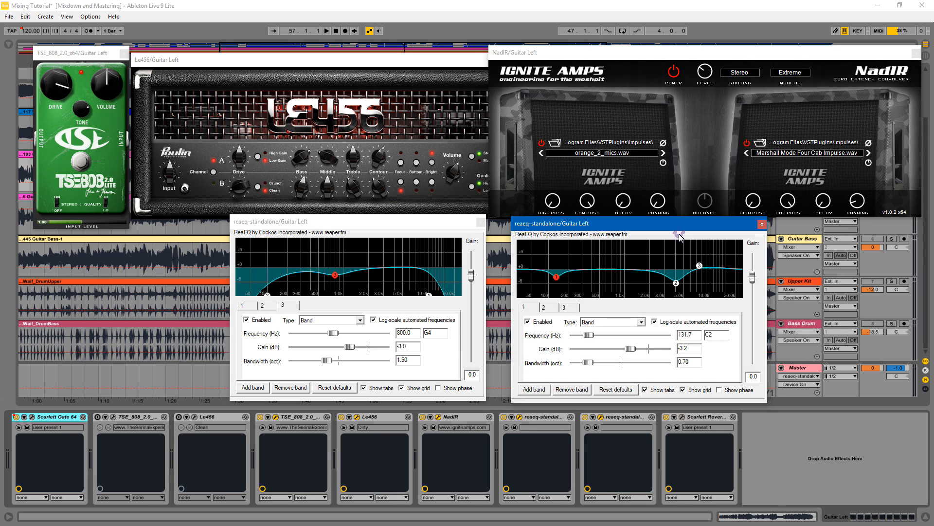
# Examine the high-shelf, low-shelf and mid bands of the second reaeq-standalone on Guitar Left, and close its window
pyautogui.click(601, 417)
pyautogui.click(601, 417)
pyautogui.click(601, 417)
pyautogui.click(600, 417)
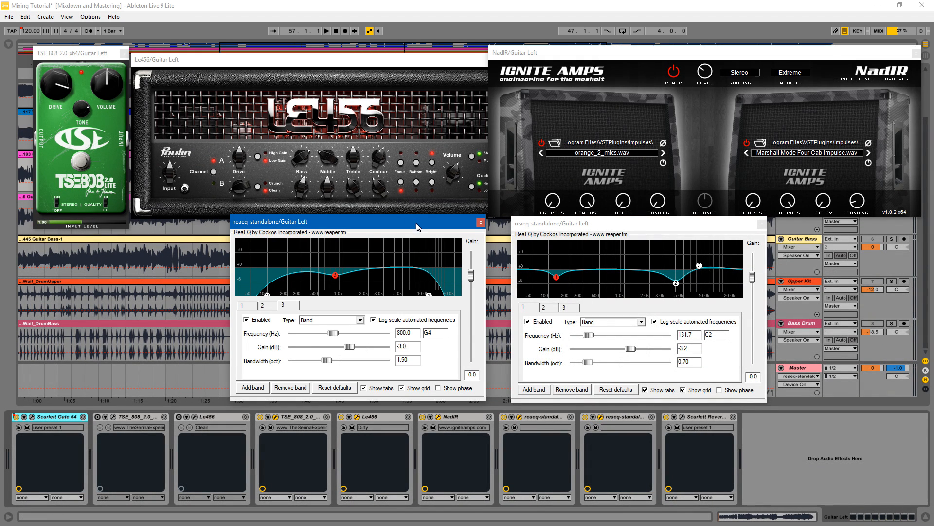
pyautogui.click(429, 295)
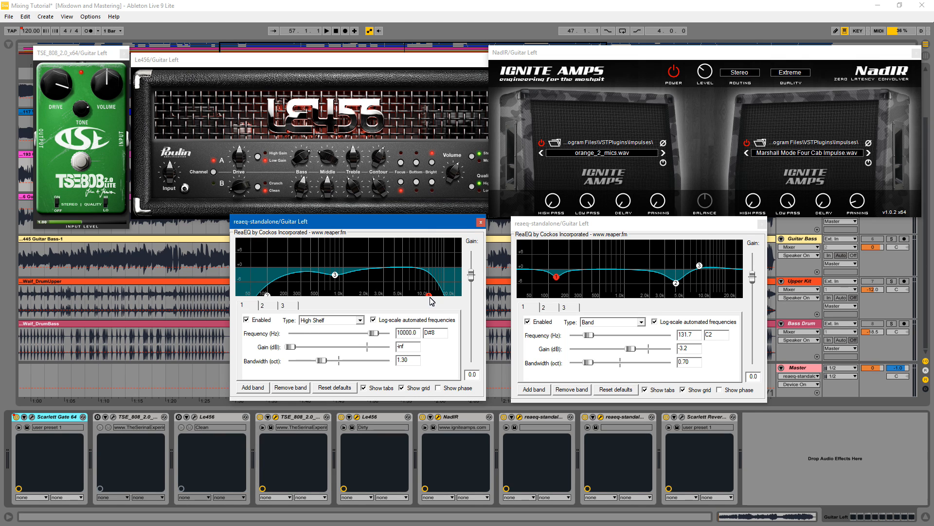
pyautogui.click(267, 294)
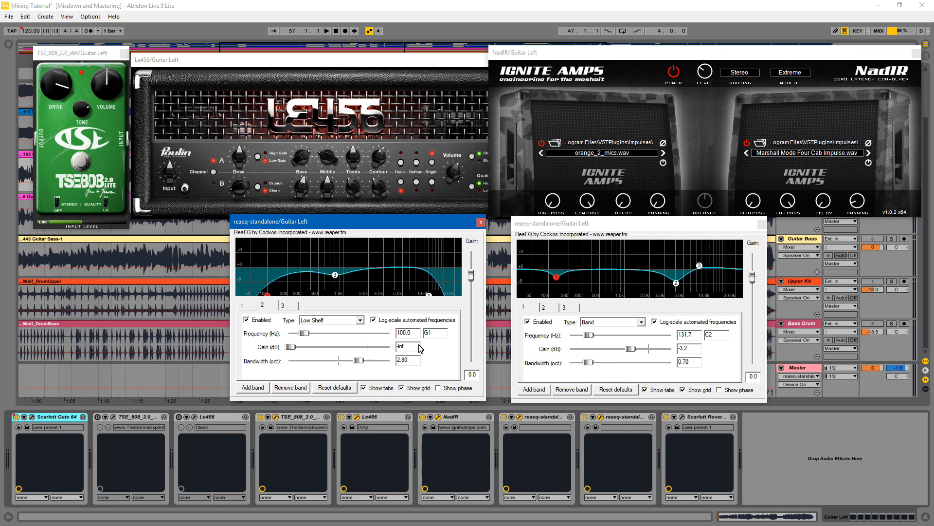
pyautogui.click(617, 419)
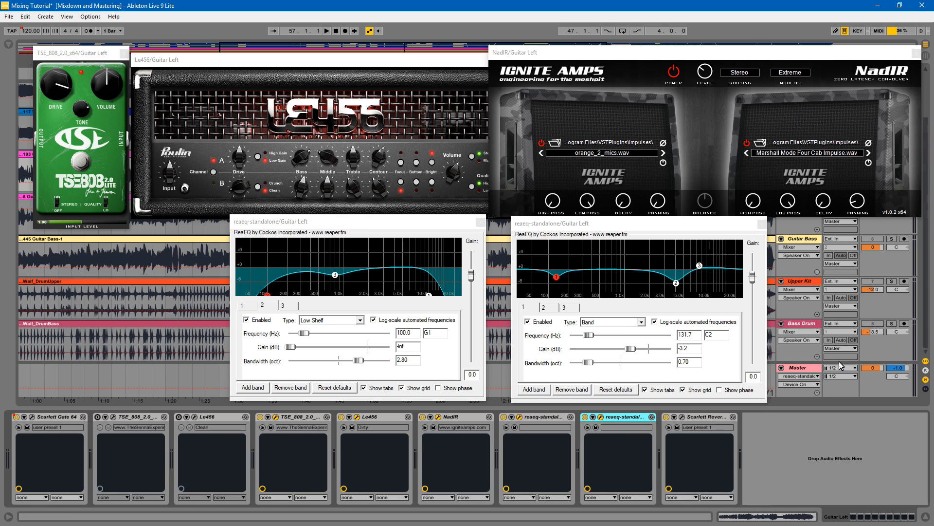
pyautogui.click(375, 228)
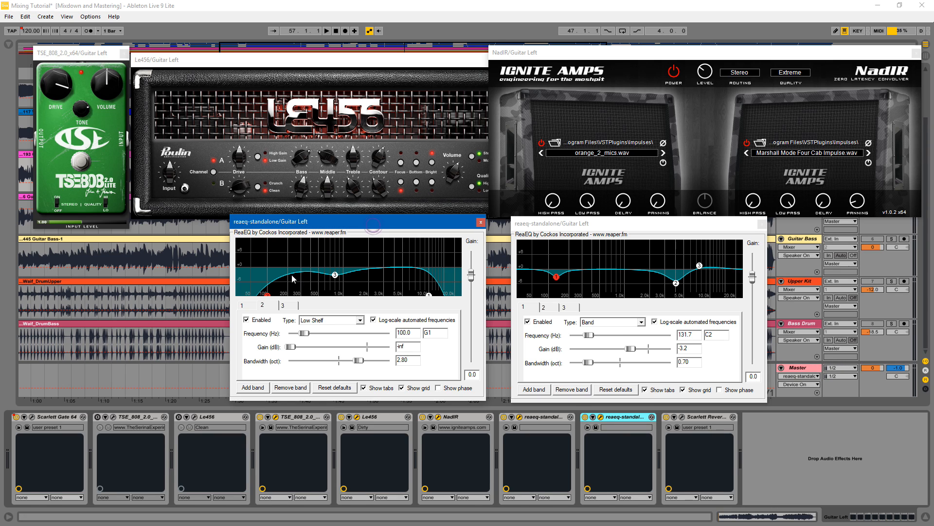
pyautogui.click(335, 275)
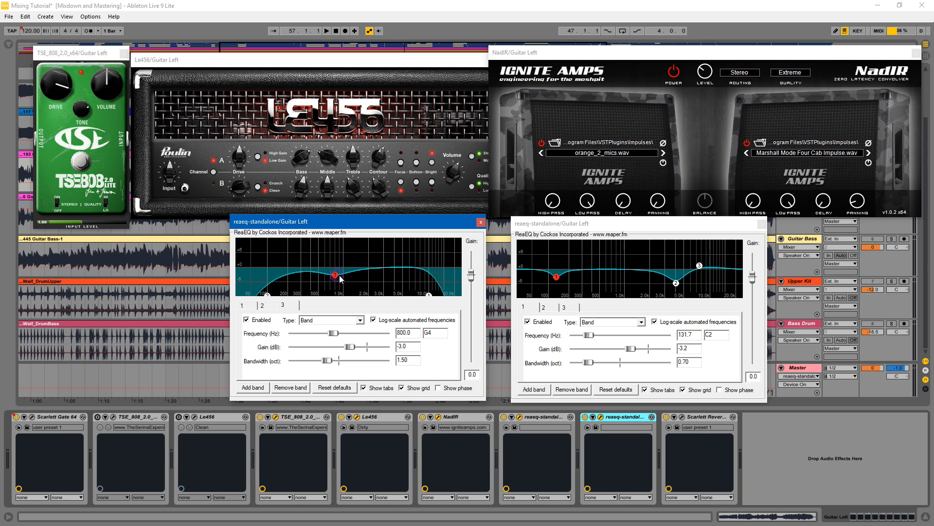
pyautogui.click(601, 417)
# Move the remaining reaeq-standalone window beneath the Le456 amp and examine the settings of its bands 3 and 2
pyautogui.click(680, 232)
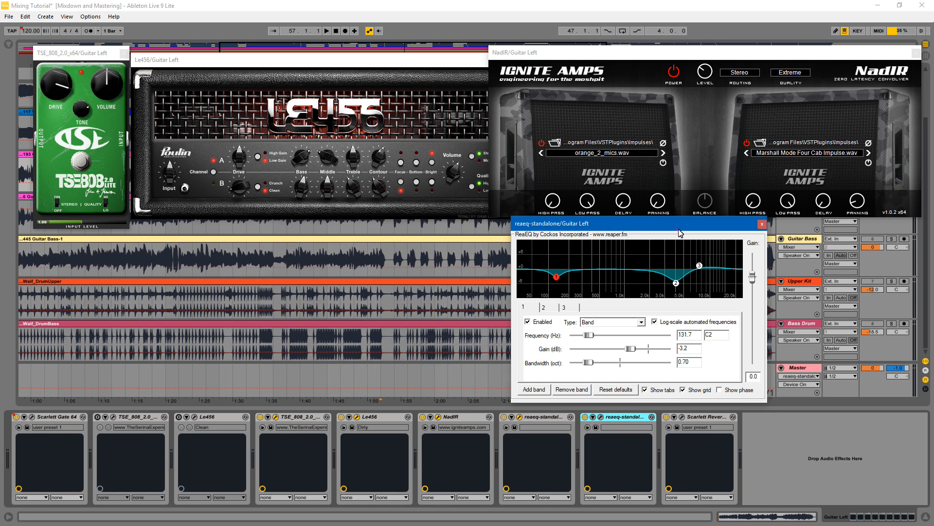
pyautogui.moveTo(680, 233); pyautogui.dragTo(409, 231)
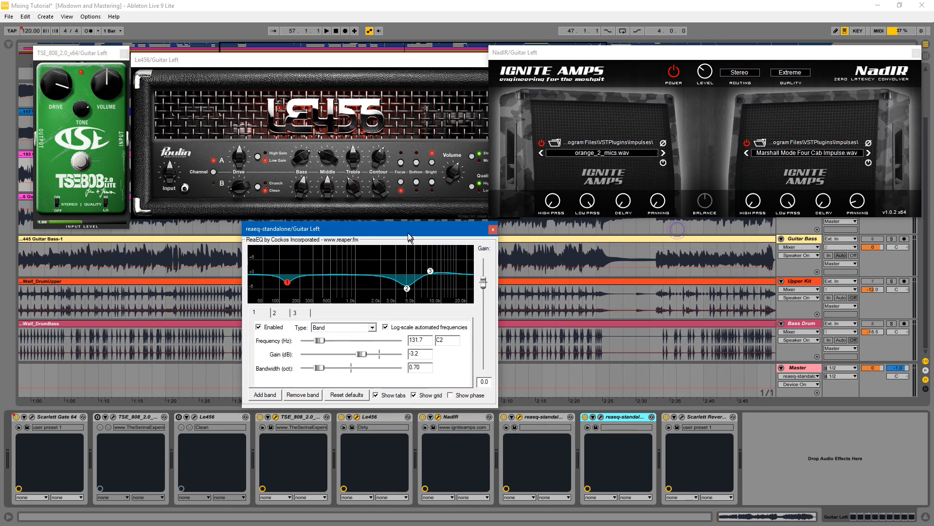
pyautogui.click(428, 266)
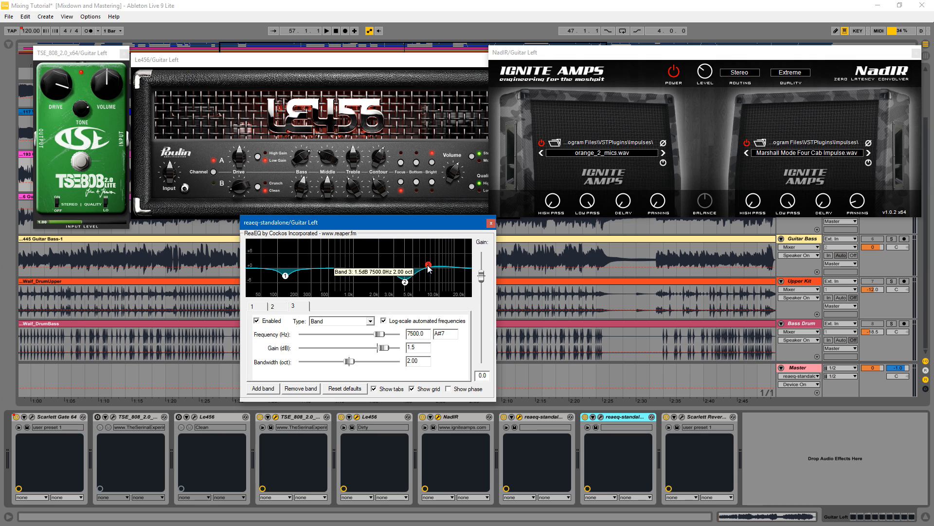
pyautogui.click(405, 282)
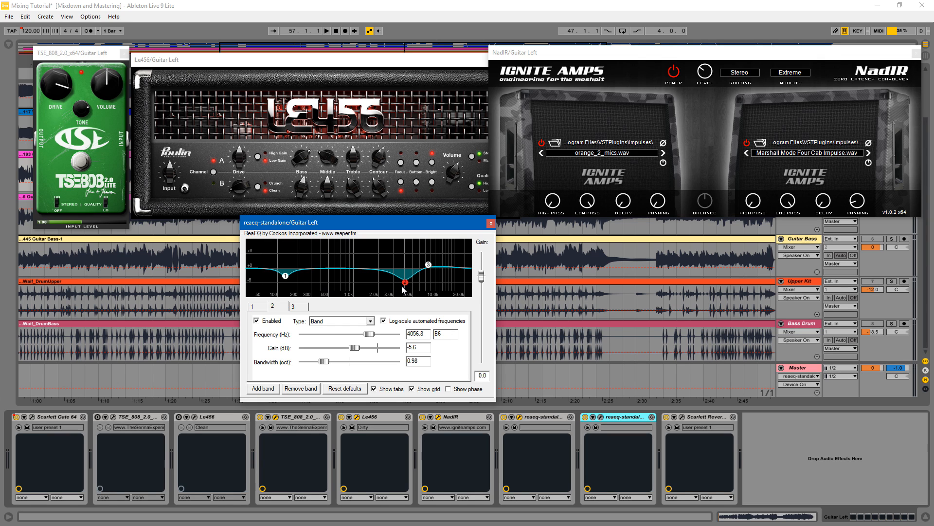
# Disable and re-enable band 2 of the first reaeq-standalone to compare the curves, and return to the Guitar Left track
pyautogui.click(256, 322)
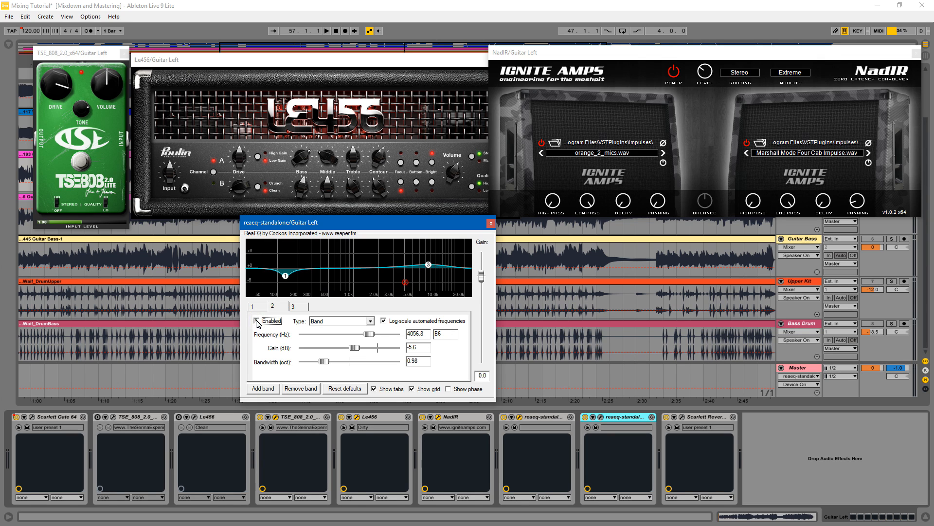
pyautogui.click(257, 321)
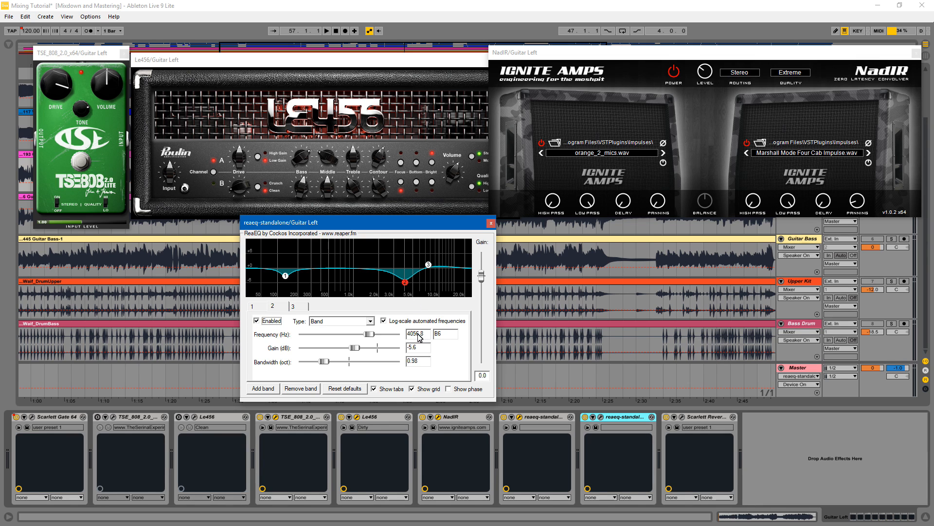
pyautogui.click(256, 320)
pyautogui.click(257, 321)
pyautogui.click(806, 226)
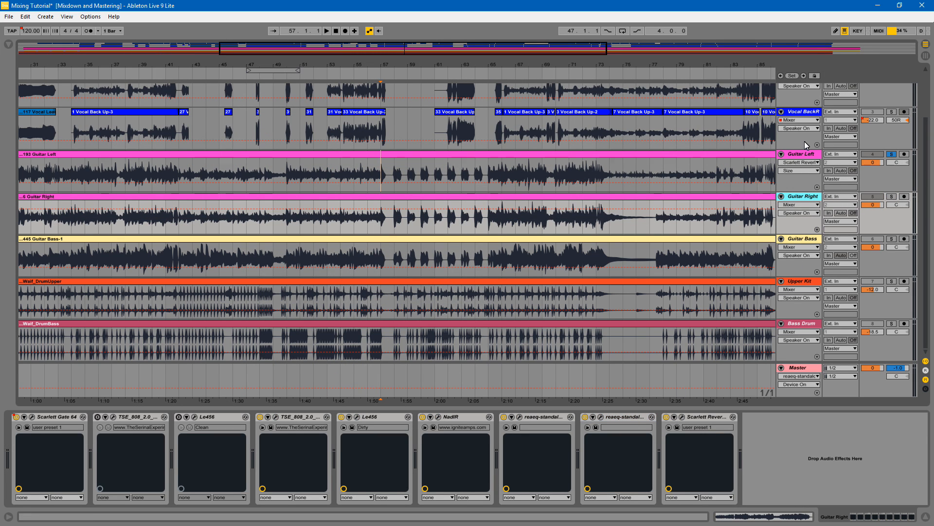
pyautogui.click(802, 155)
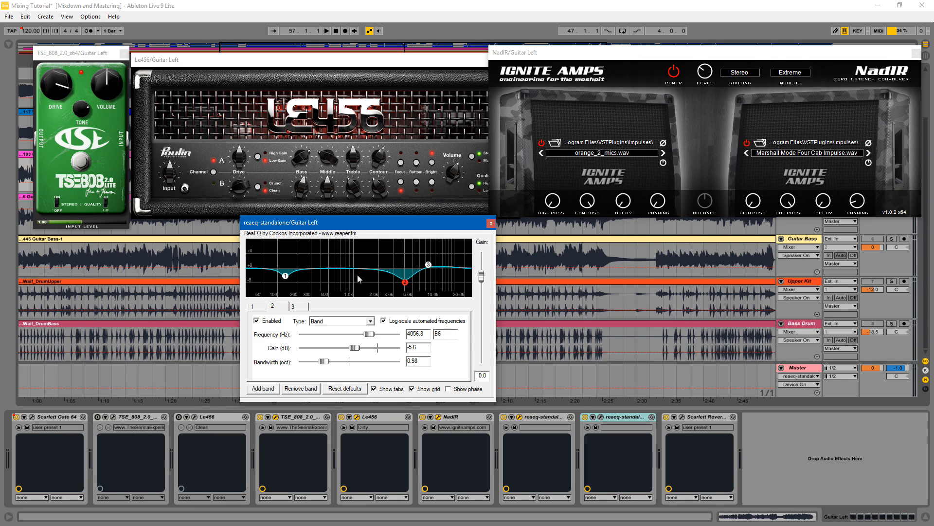
# Examine bands 2 and 1 of the first reaeq-standalone on Guitar Left, and close its window
pyautogui.moveTo(406, 285)
pyautogui.moveTo(406, 282)
pyautogui.mouseDown()
pyautogui.moveTo(407, 239)
pyautogui.moveTo(312, 239)
pyautogui.moveTo(399, 235)
pyautogui.moveTo(403, 283)
pyautogui.mouseUp()
pyautogui.click(285, 275)
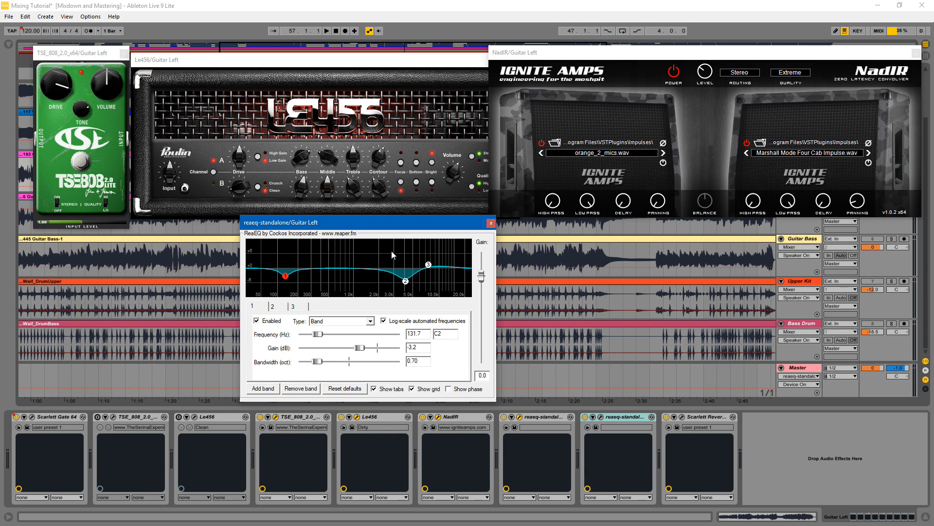
pyautogui.moveTo(285, 277)
pyautogui.click(491, 222)
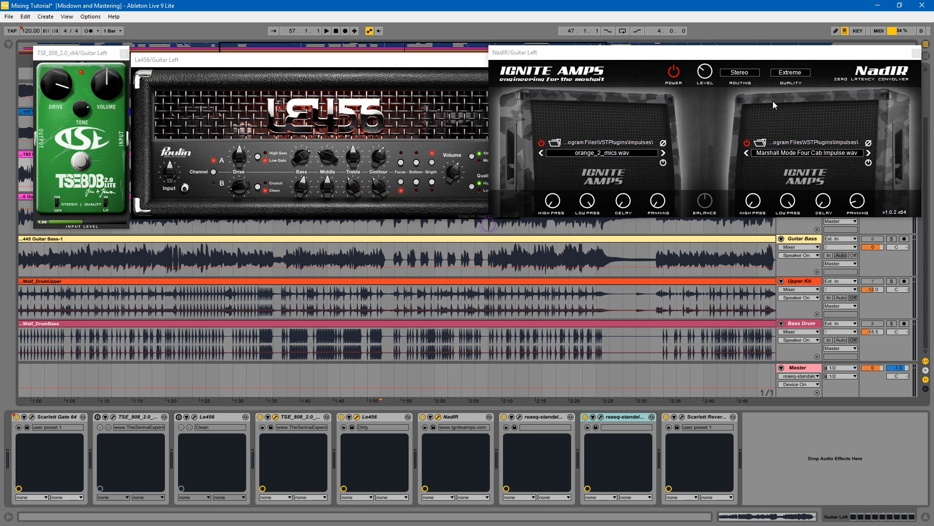
# Compare the NadIR level and panning controls with Guitar Left's track volume, and close the NadIR window
pyautogui.click(774, 52)
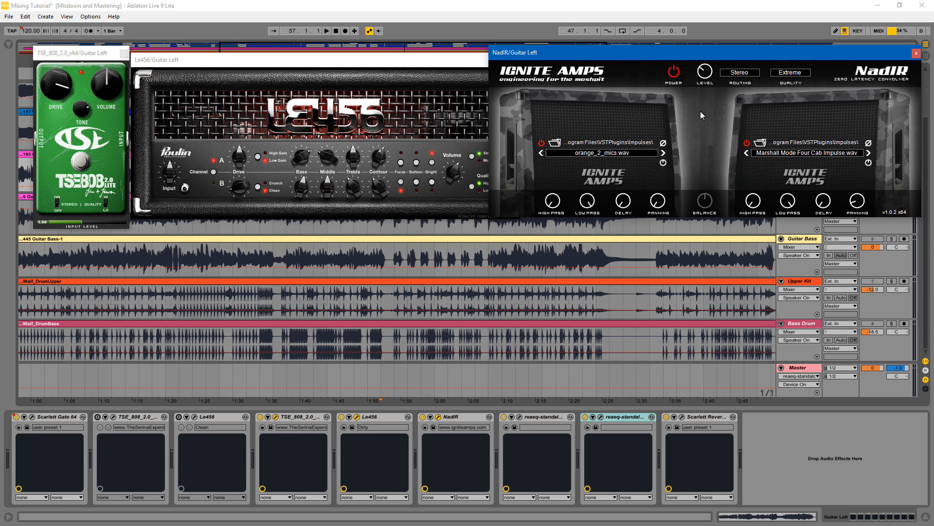
pyautogui.moveTo(706, 77)
pyautogui.moveTo(802, 53); pyautogui.dragTo(828, 205)
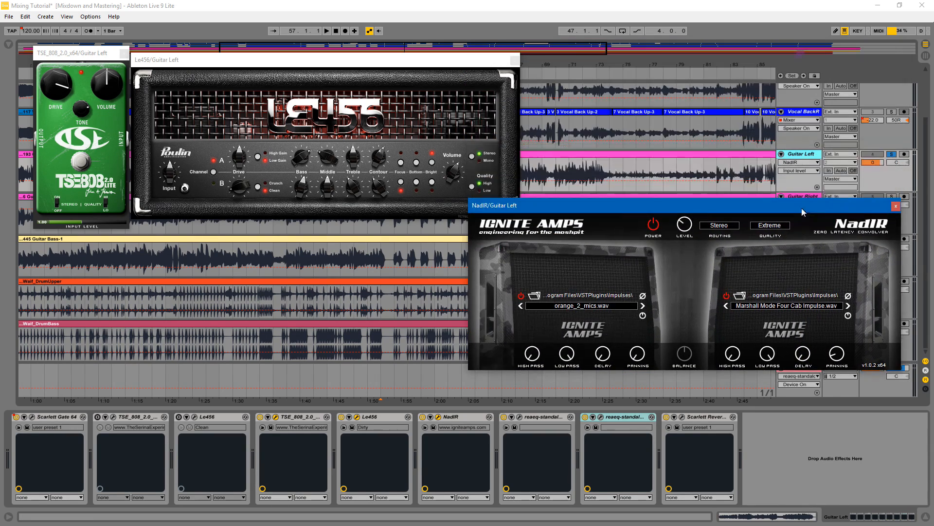
pyautogui.click(872, 162)
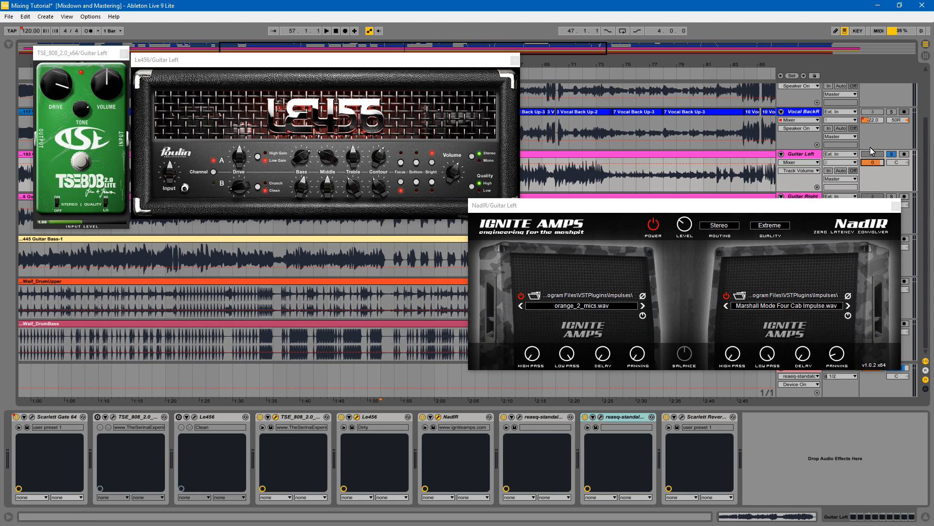
pyautogui.moveTo(787, 214); pyautogui.dragTo(784, 59)
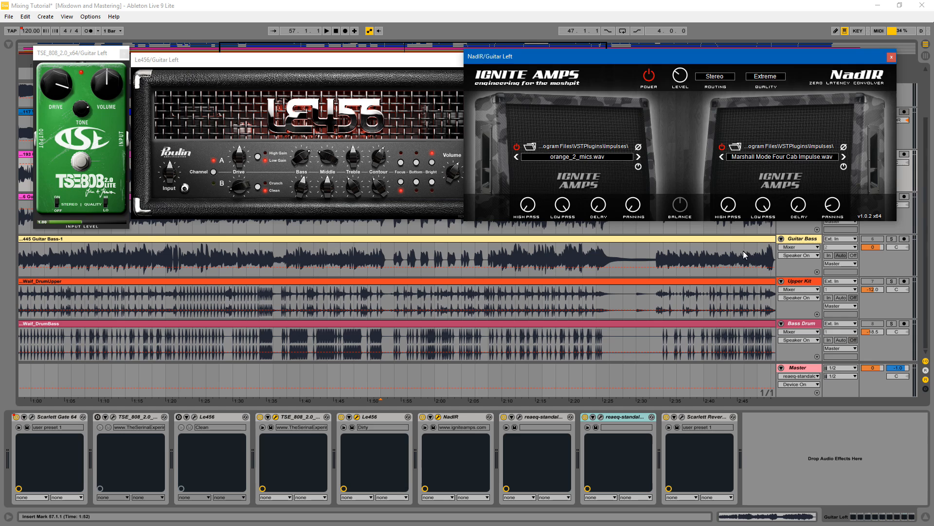
pyautogui.moveTo(680, 80)
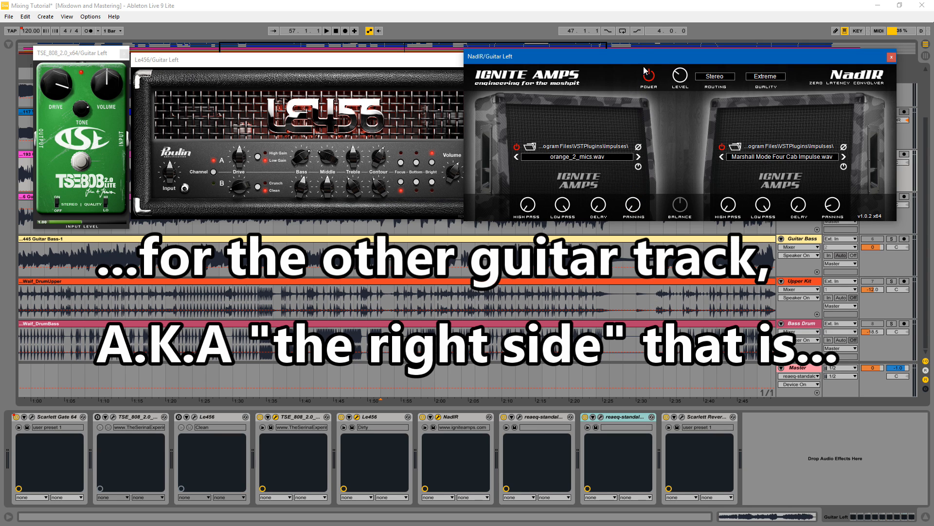
pyautogui.click(891, 58)
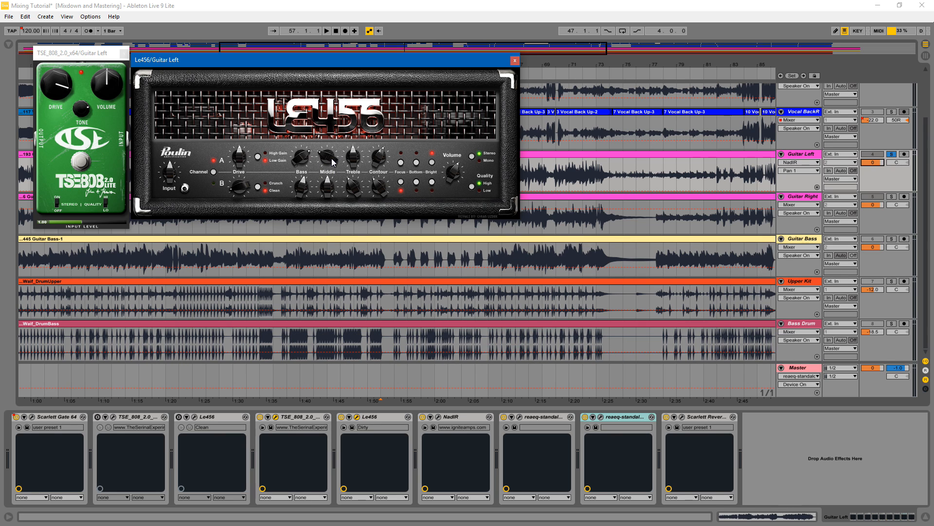
# Examine the Le456 tone controls on Guitar Left, and close the Le456 and TSE_808 windows
pyautogui.click(300, 159)
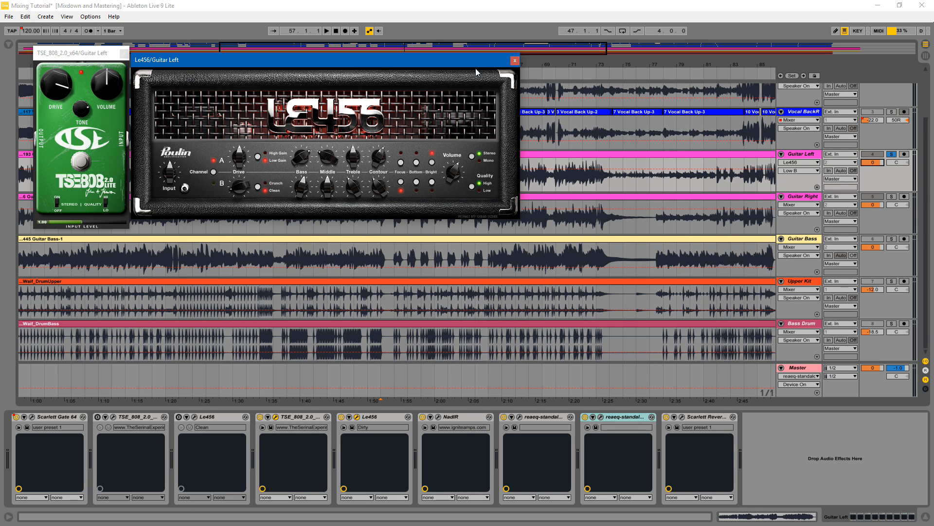
pyautogui.click(515, 61)
pyautogui.click(88, 56)
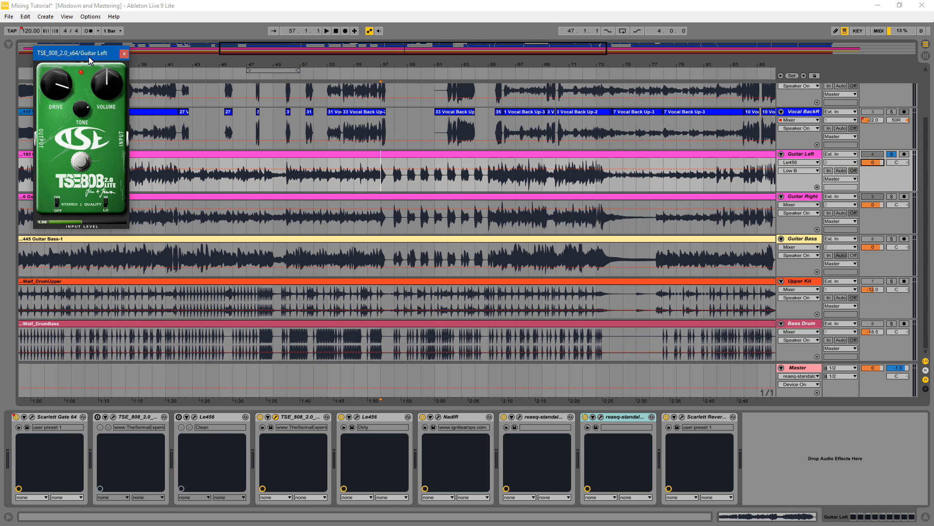
pyautogui.click(124, 57)
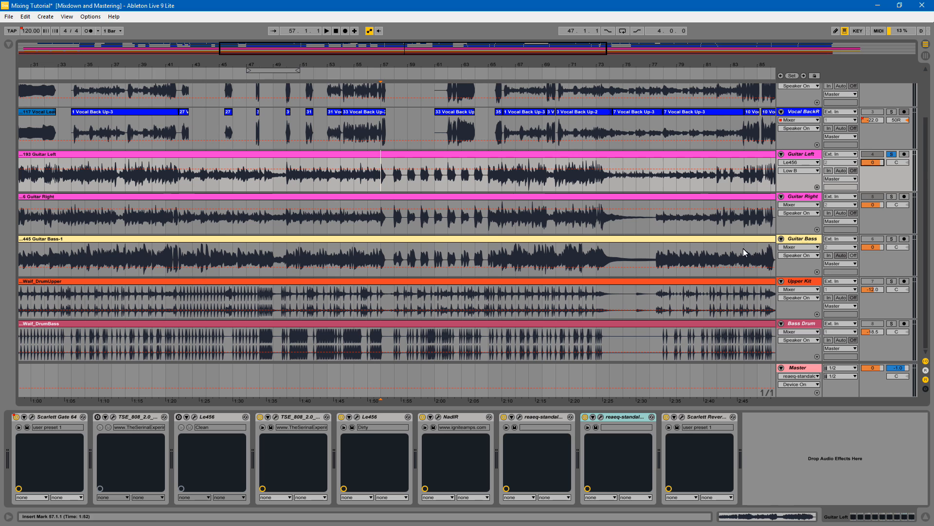
# Turn off solo on Guitar Left, start playback of both guitar tracks, and restart it from bar 38
pyautogui.click(891, 155)
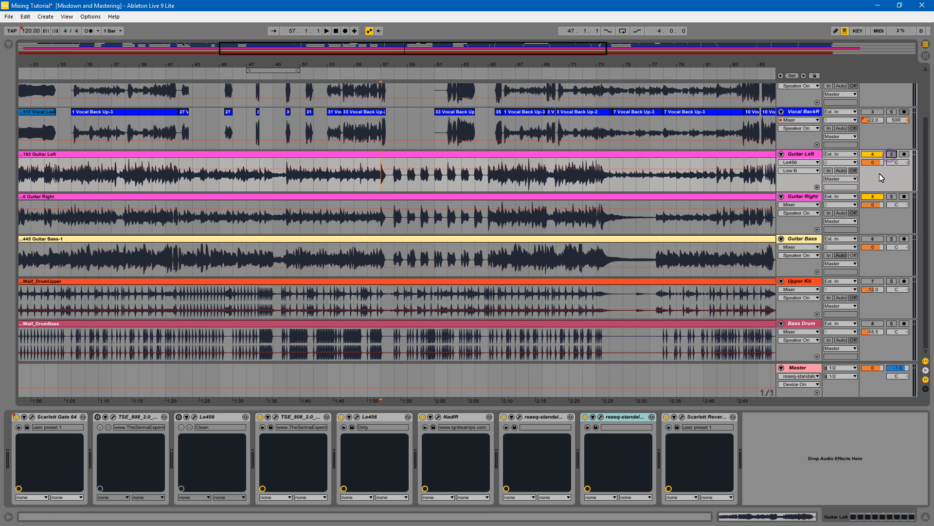
pyautogui.press('space')
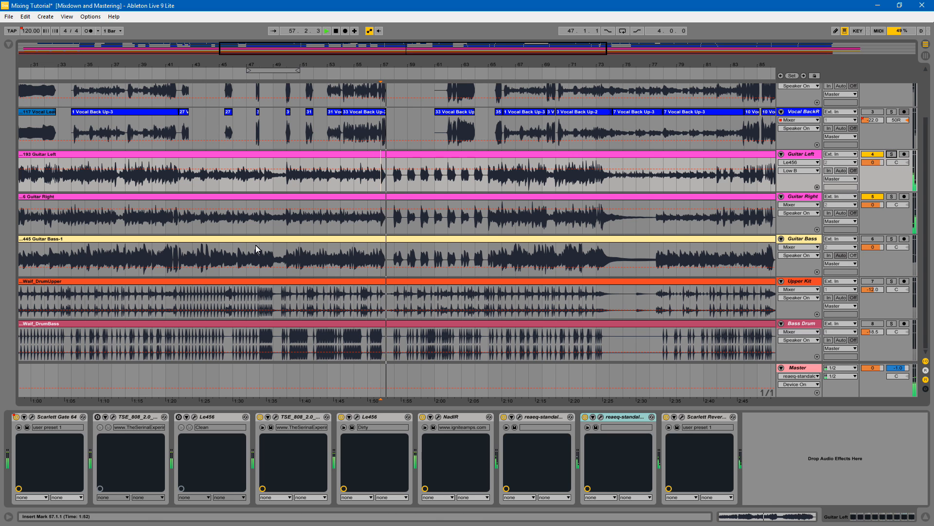
pyautogui.click(127, 181)
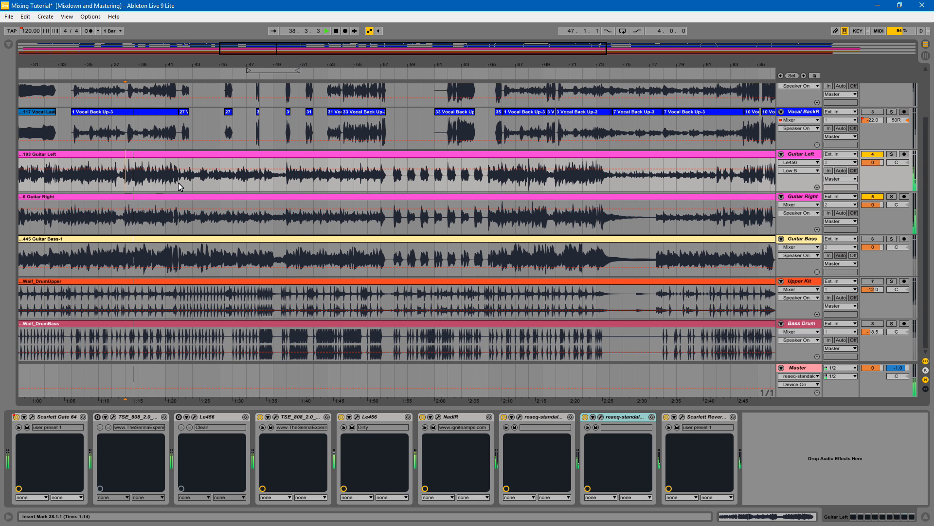
# Audition both guitar tracks briefly from bar 47 and stop playback
pyautogui.click(241, 181)
pyautogui.press('space')
pyautogui.press('space')
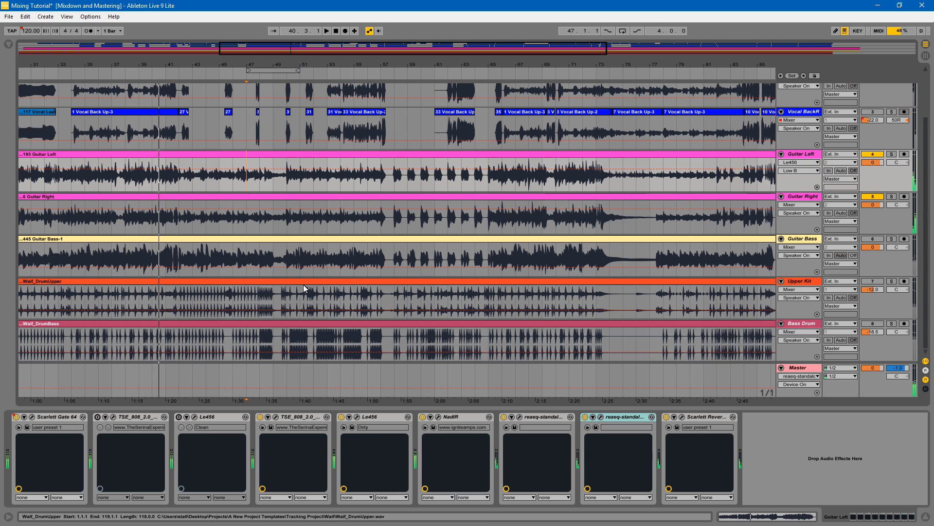
# Examine the NadIR and dirty Le456 settings on Guitar Left, and close both plug-in windows
pyautogui.click(797, 155)
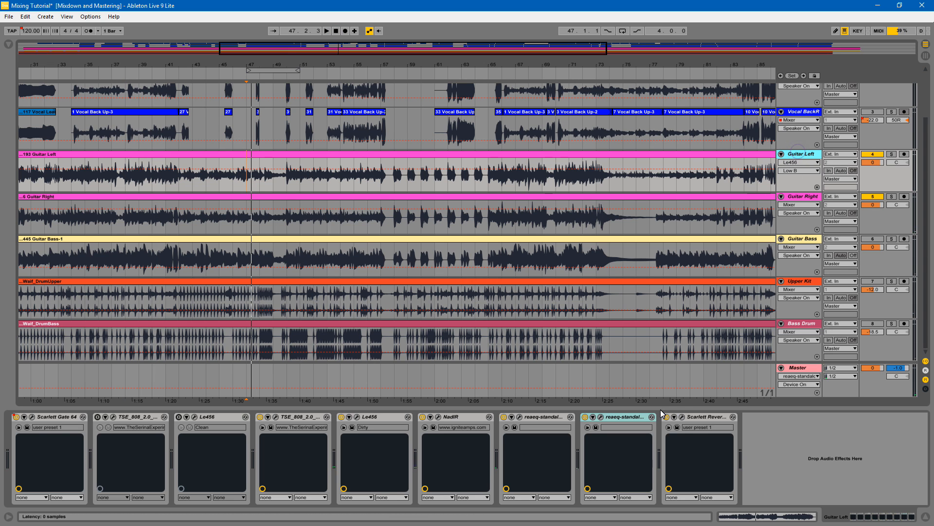
pyautogui.click(452, 431)
pyautogui.click(439, 417)
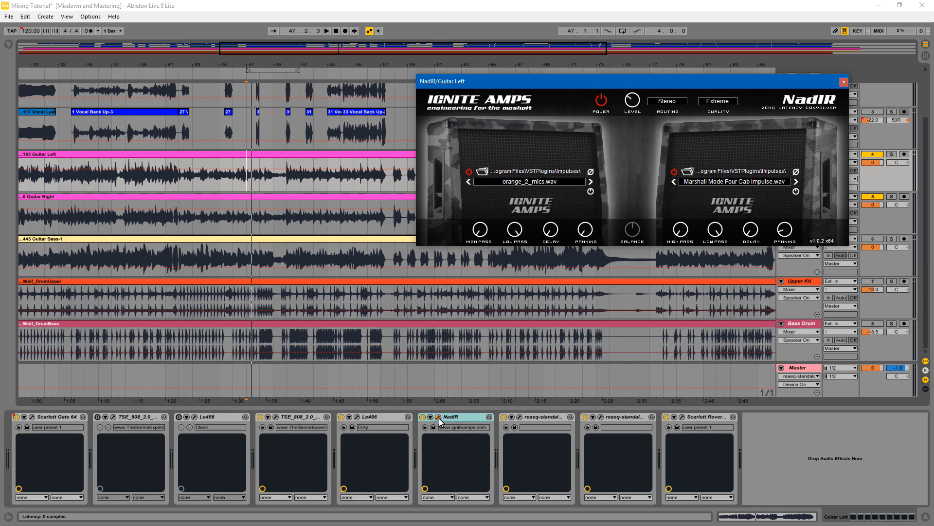
pyautogui.click(357, 417)
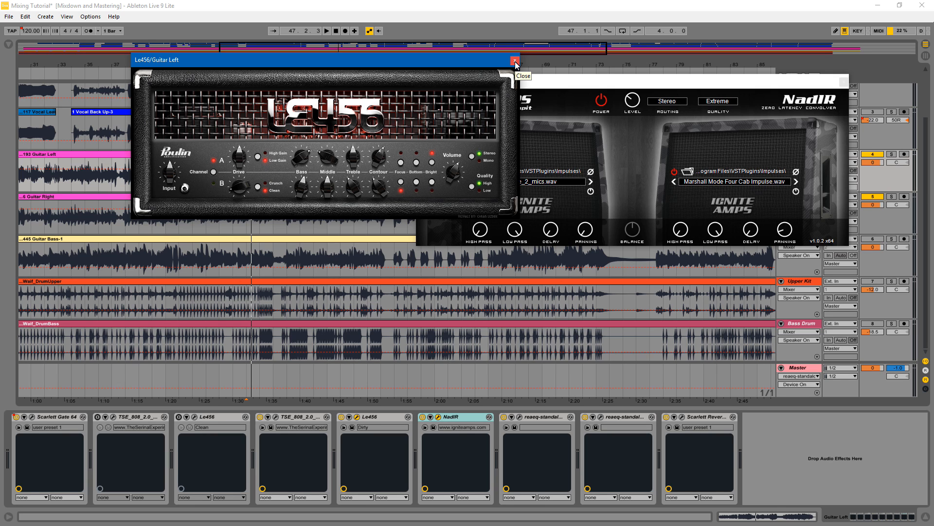
pyautogui.click(515, 62)
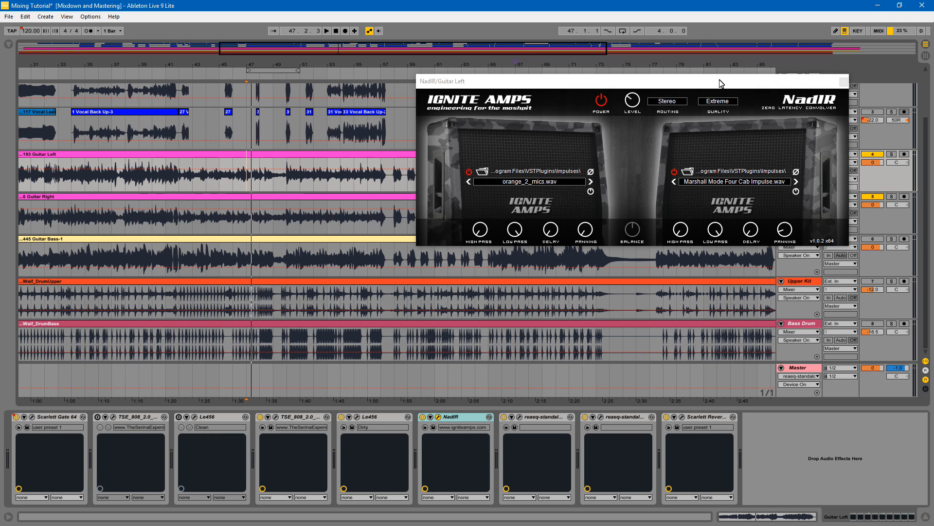
pyautogui.click(843, 81)
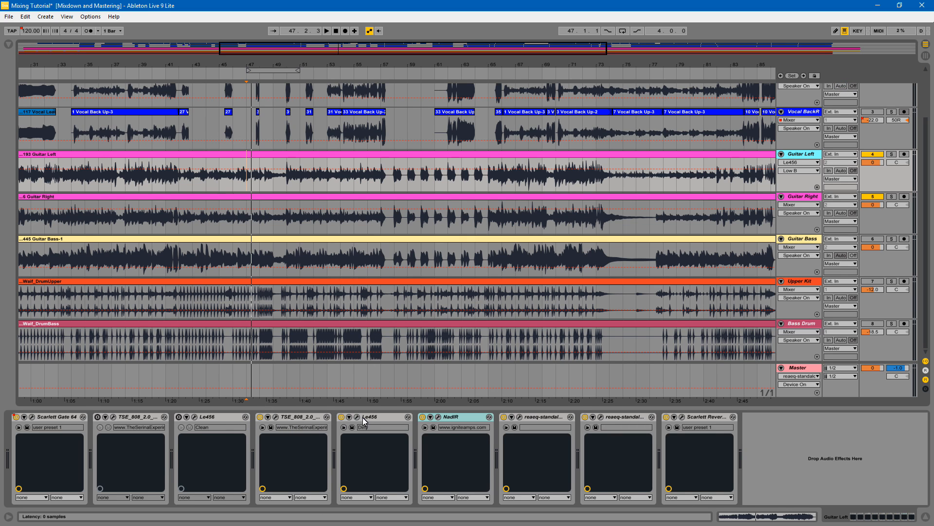
# Switch Guitar Left from the dirty to the clean TSE_808 and Le456 pair by bypassing one and enabling the other
pyautogui.click(341, 416)
pyautogui.click(260, 416)
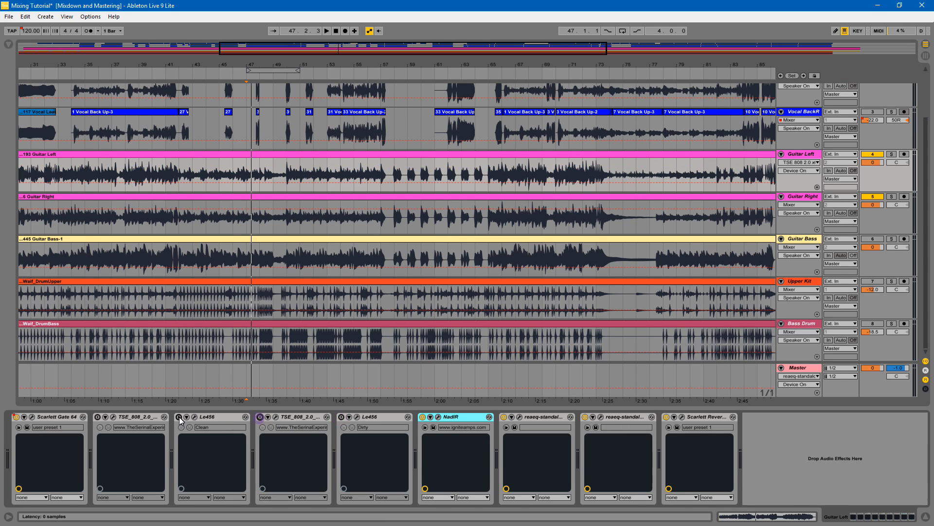
pyautogui.click(178, 416)
pyautogui.click(98, 416)
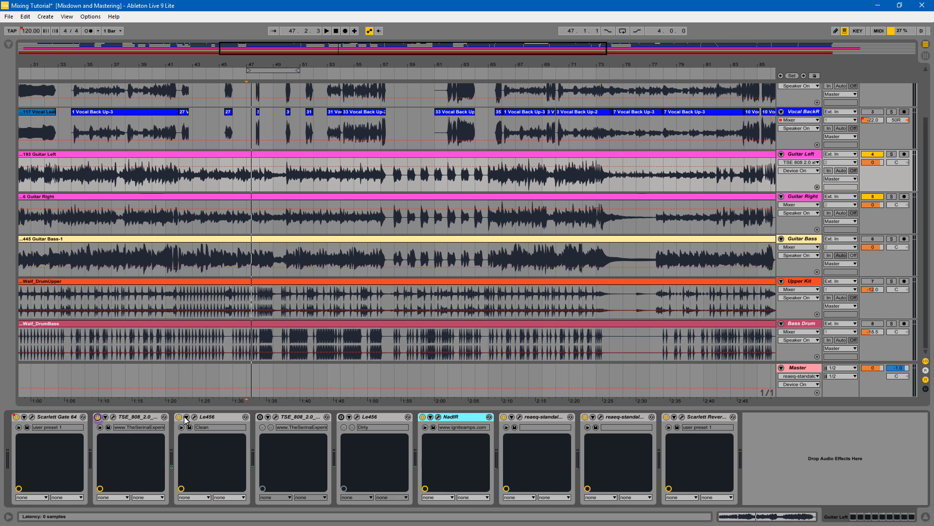
pyautogui.rightClick(449, 420)
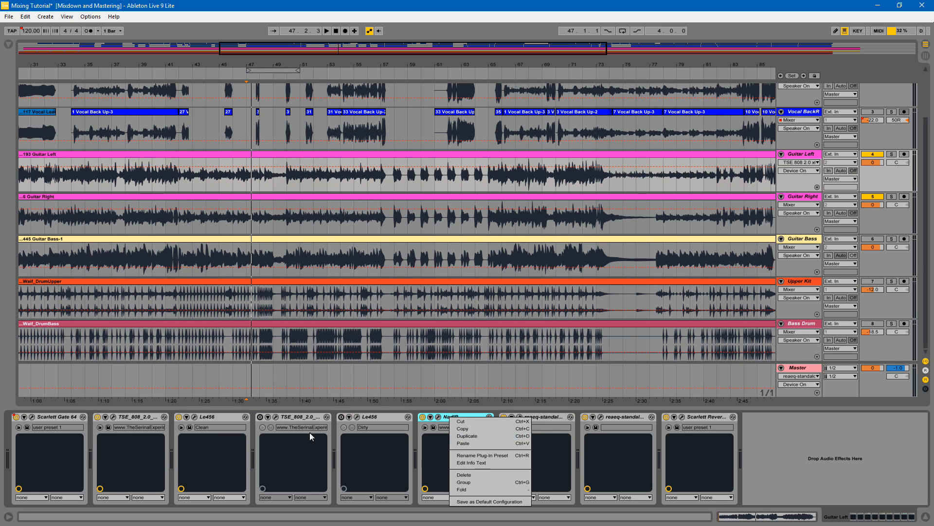
pyautogui.click(131, 419)
pyautogui.rightClick(474, 420)
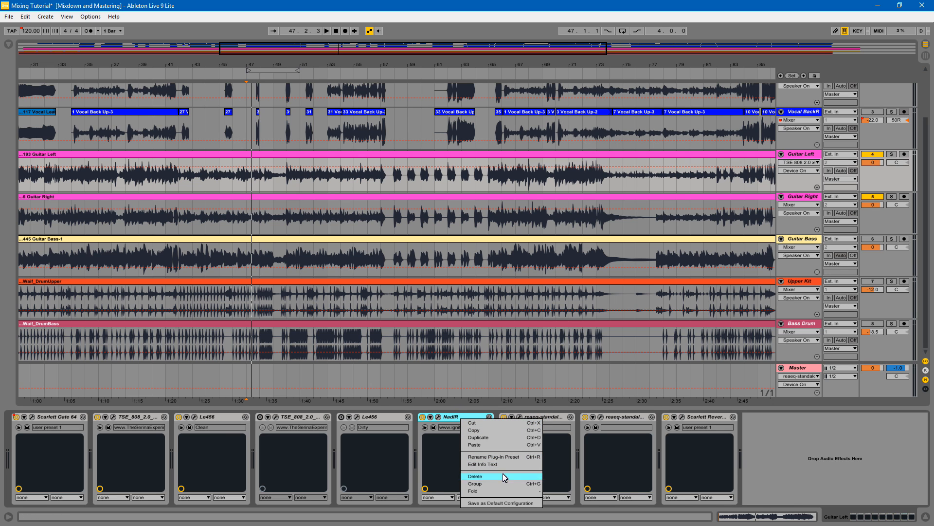
pyautogui.click(444, 421)
# Set the NadIR routing on Guitar Left to Dual Mono
pyautogui.click(438, 417)
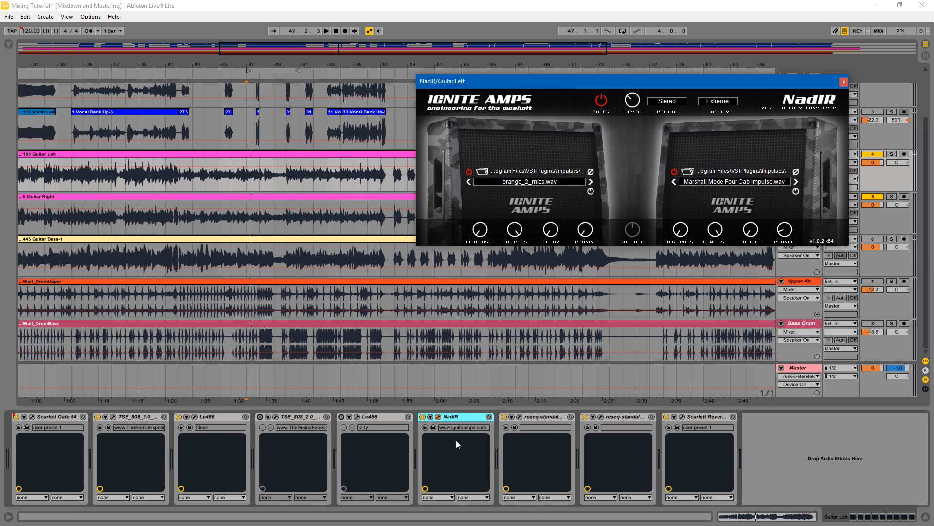
pyautogui.click(678, 102)
pyautogui.click(678, 123)
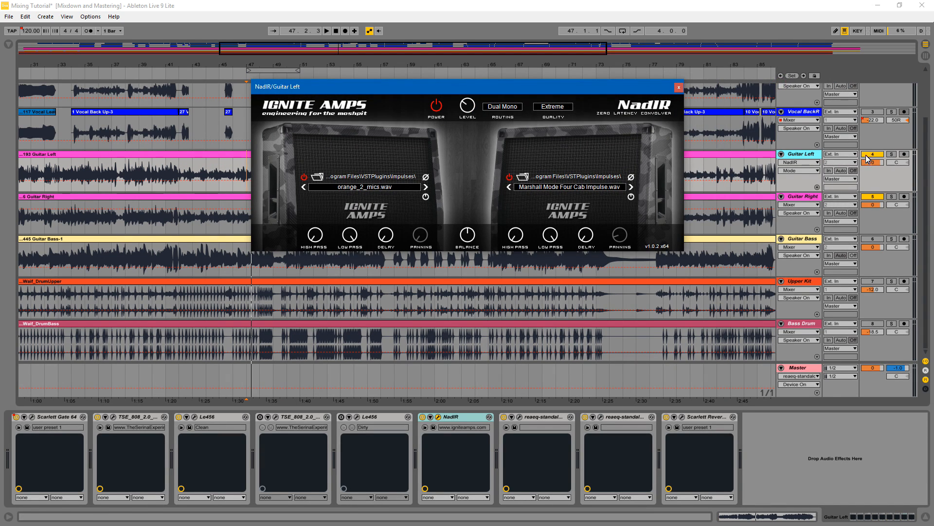
# Solo Guitar Left, close its NadIR window, and play the clean tone from bar 47
pyautogui.click(892, 155)
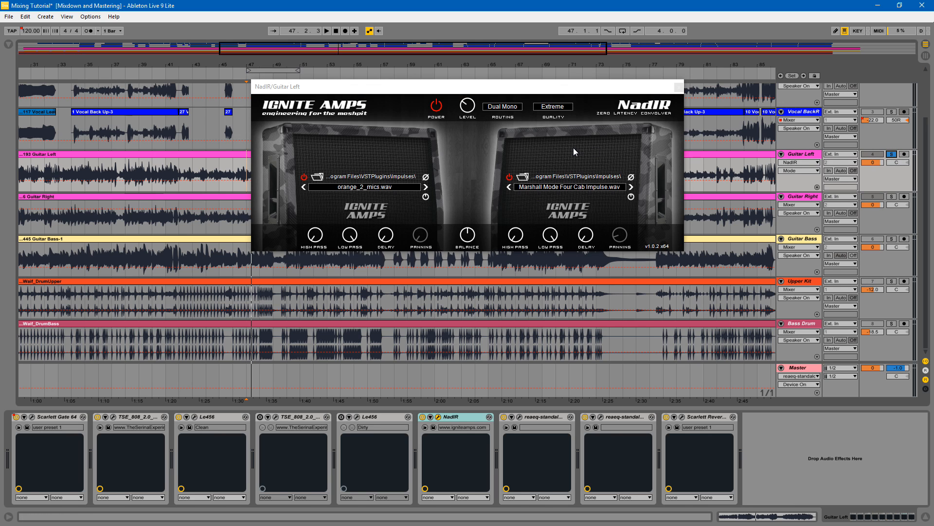
pyautogui.click(679, 87)
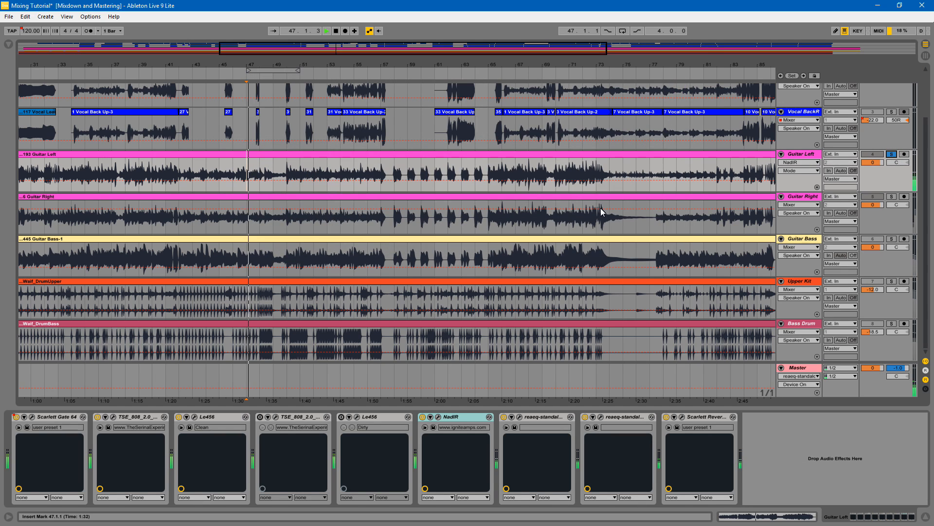
pyautogui.press('space')
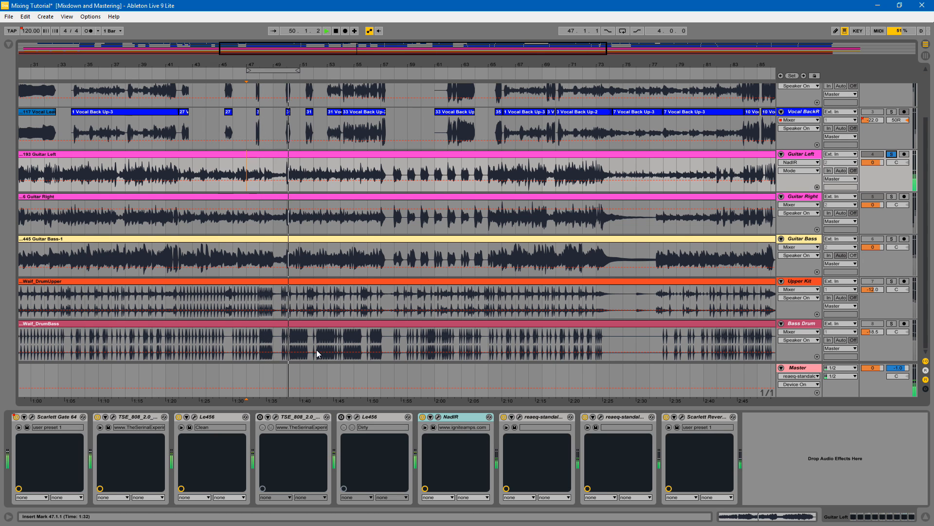
# Bypass the clean TSE_808 on Guitar Left during playback, and open the clean TSE_808 and Le456 windows with playback stopped
pyautogui.click(97, 416)
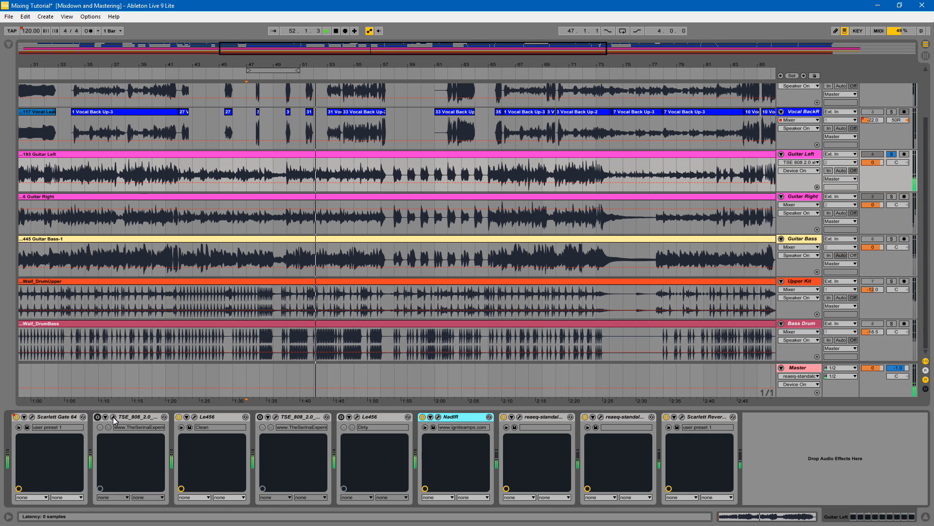
pyautogui.click(112, 417)
pyautogui.press('space')
pyautogui.click(195, 416)
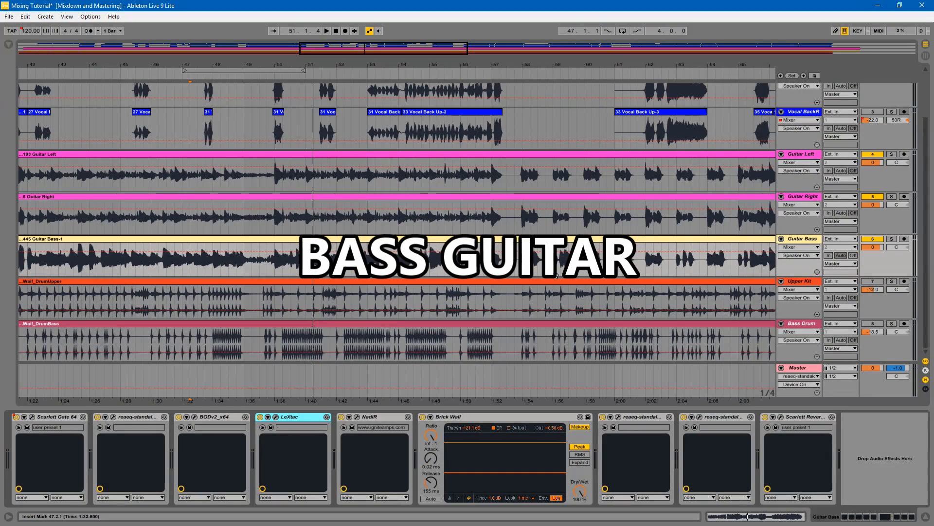
# Mute Guitar Left and Guitar Right, and open the Scarlett Gate 64 on Guitar Bass, comparing its chain with Guitar Left's
pyautogui.click(800, 241)
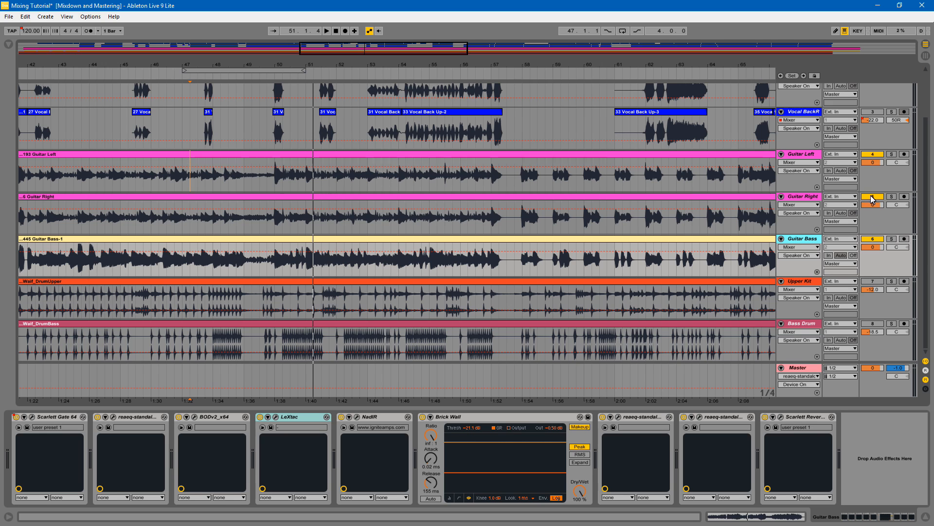
pyautogui.click(795, 238)
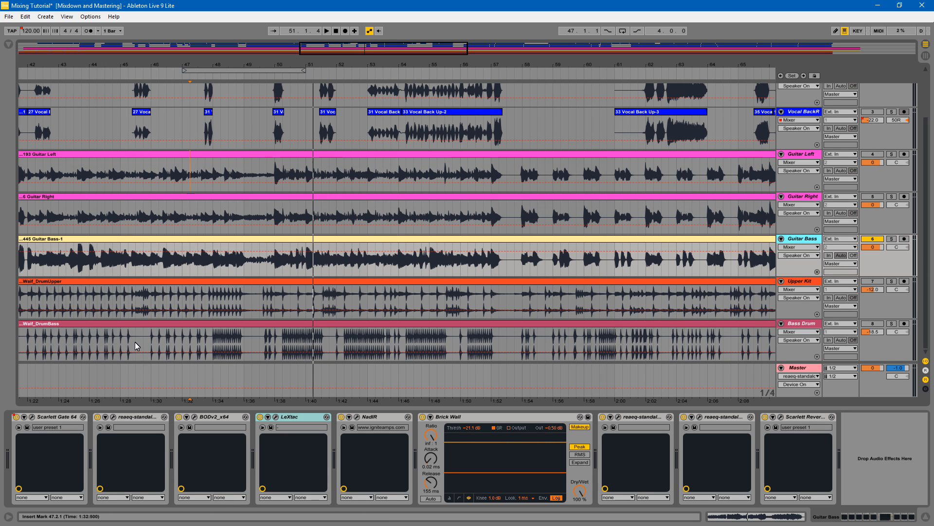
pyautogui.click(32, 417)
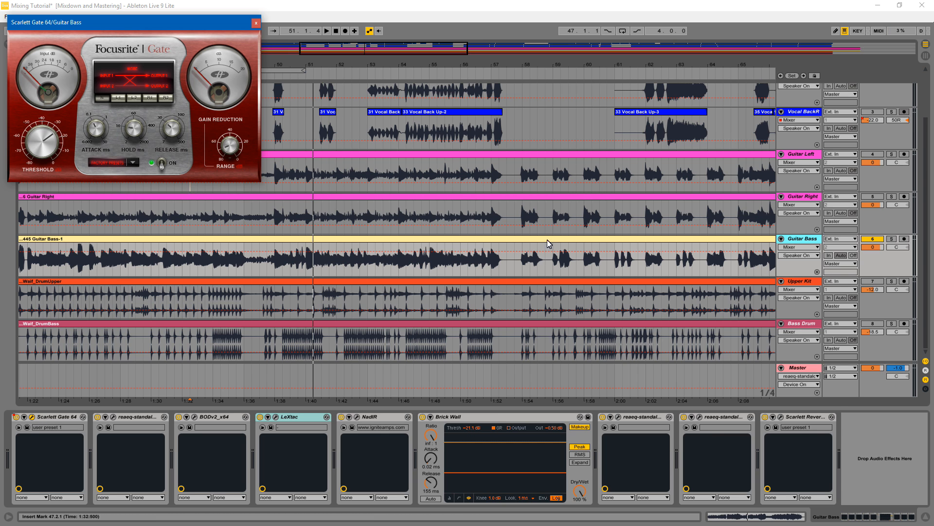
pyautogui.click(782, 151)
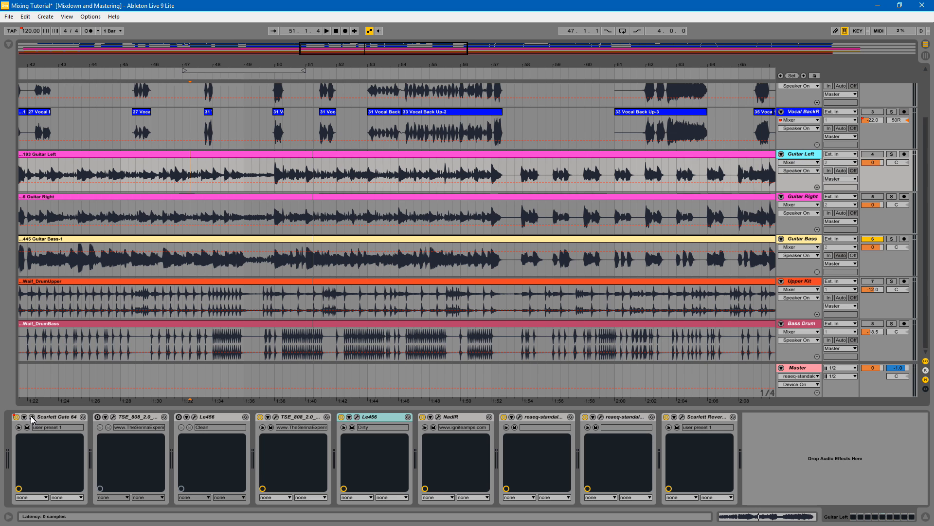
pyautogui.click(781, 258)
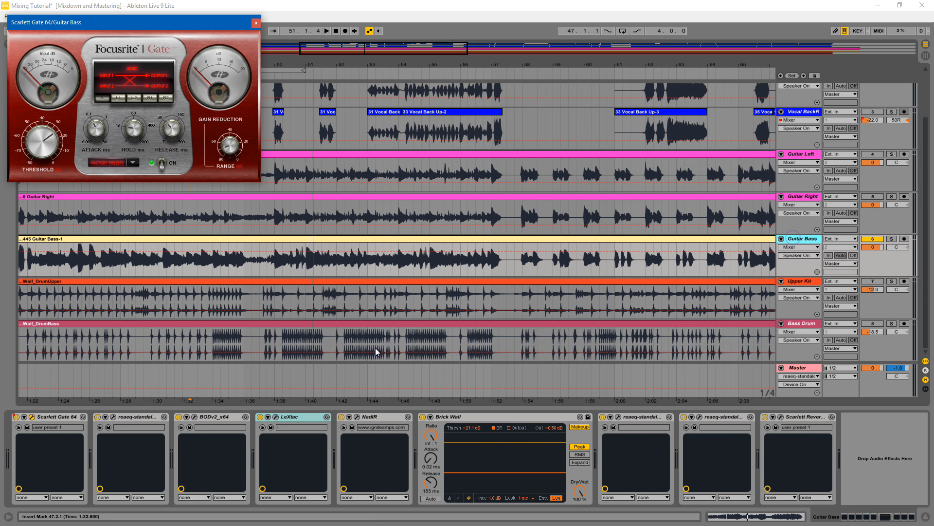
# Examine the first reaeq-standalone on Guitar Bass and close it, and open the BODv2_x64, LeXtac and NadIR windows
pyautogui.click(114, 417)
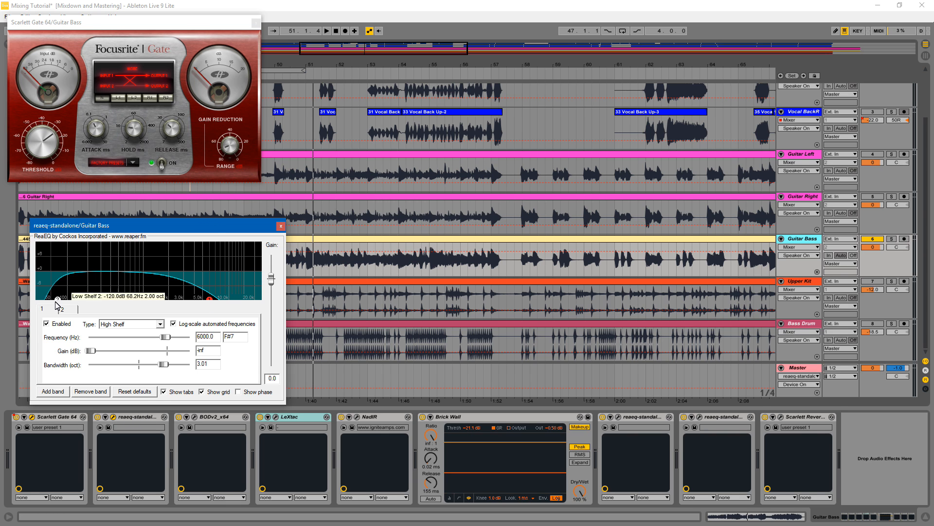
pyautogui.click(279, 227)
pyautogui.click(195, 417)
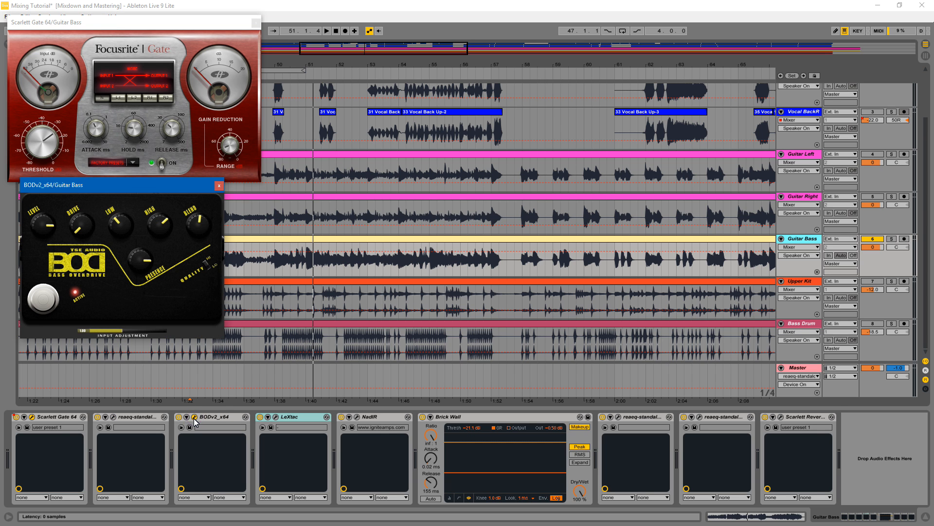
pyautogui.click(275, 417)
pyautogui.click(357, 417)
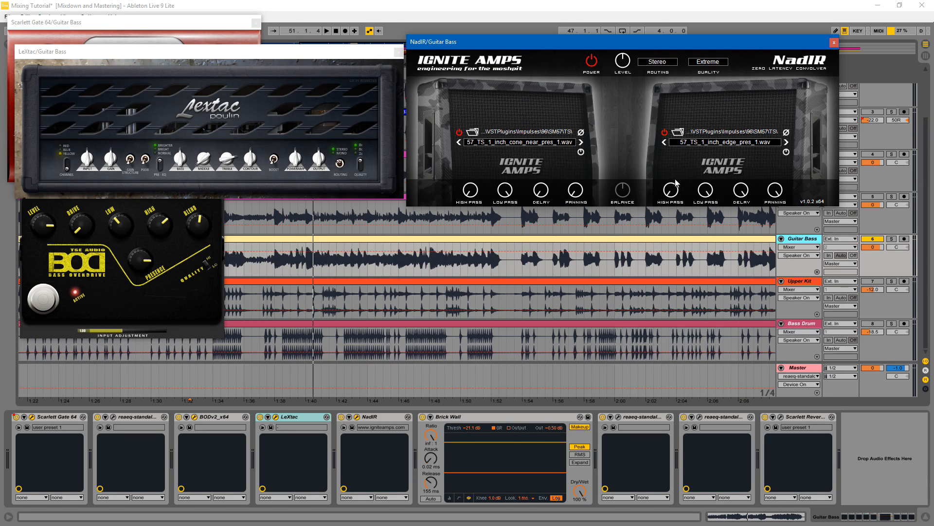
# Check the second cabinet's delay in Guitar Bass's NadIR, and play the soloed Guitar Bass from bar 47
pyautogui.moveTo(740, 190); pyautogui.dragTo(737, 174)
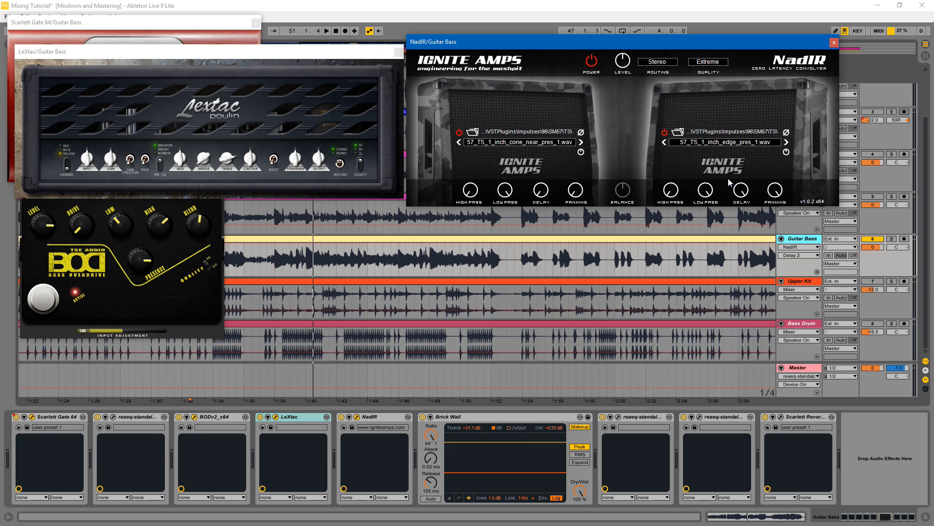
pyautogui.click(890, 239)
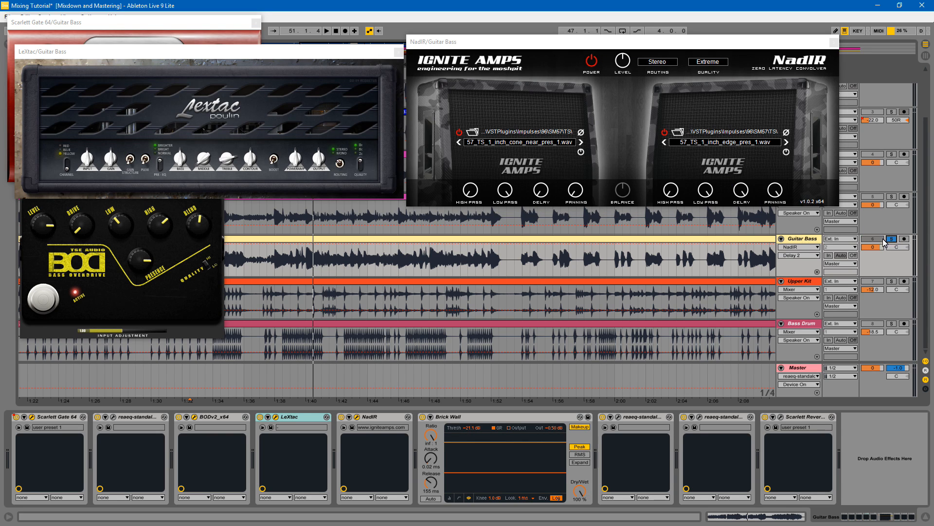
pyautogui.press('space')
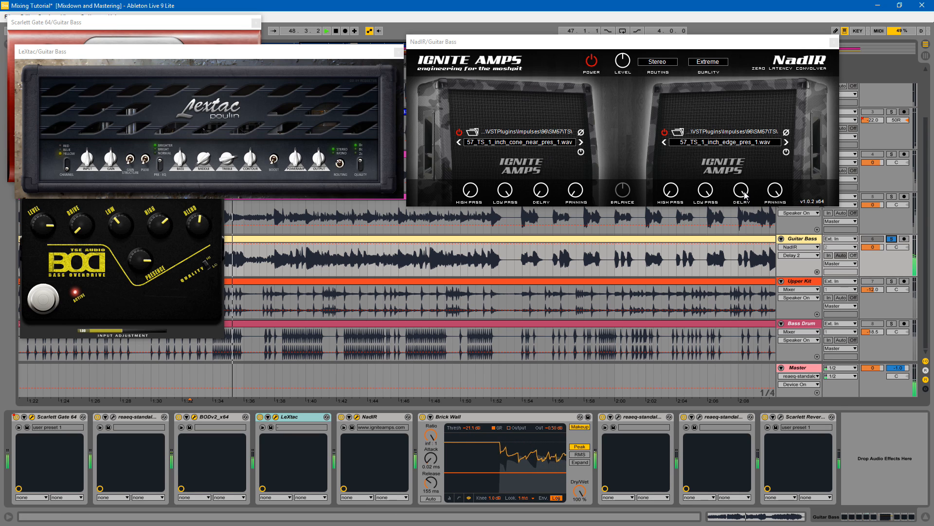
# Try Dual Mono routing in the NadIR on Guitar Bass during playback, and switch it back to Stereo
pyautogui.click(665, 64)
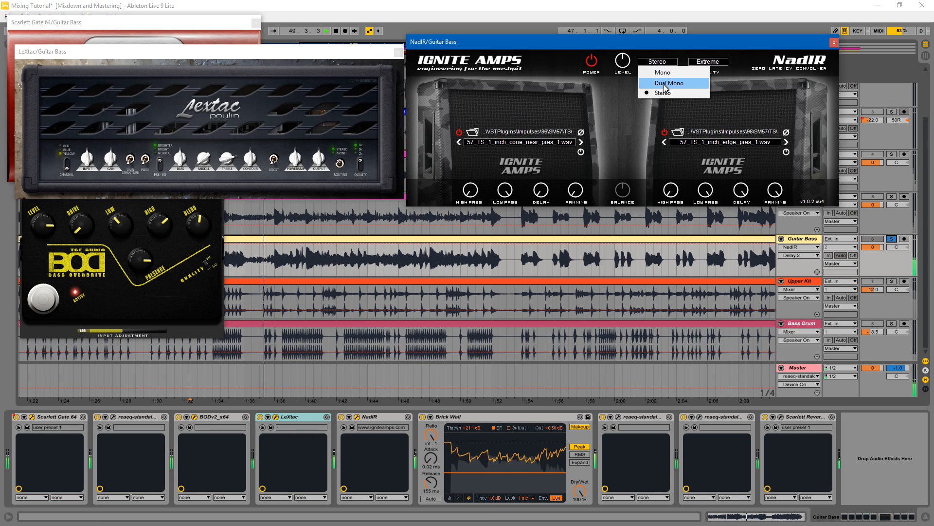
pyautogui.click(666, 82)
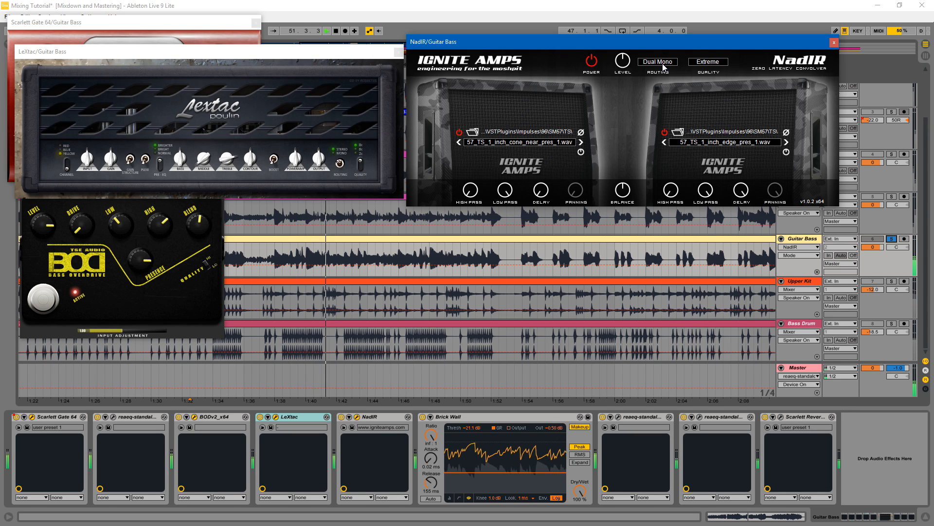
pyautogui.click(665, 65)
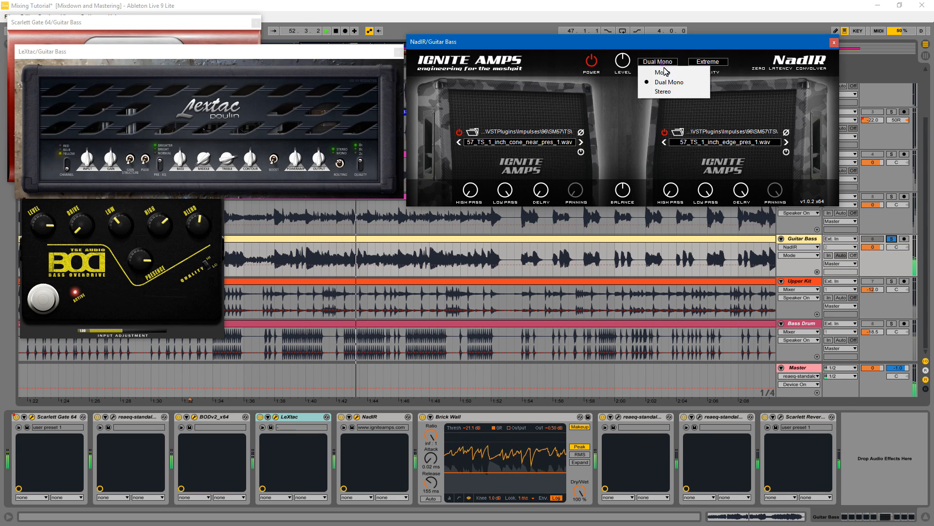
pyautogui.click(678, 92)
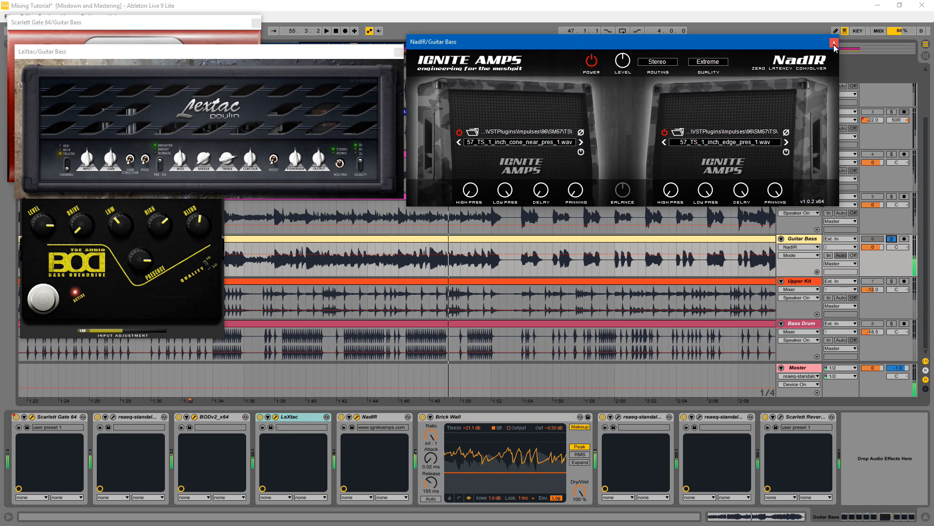
# Check the second cabinet's delay on Guitar Bass again, close the NadIR window, and select the Brick Wall compressor
pyautogui.click(742, 194)
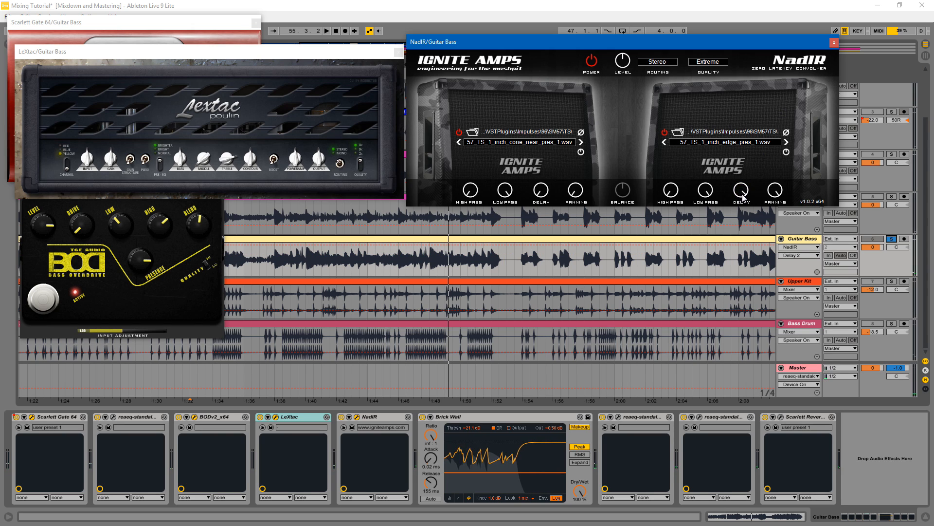
pyautogui.click(833, 45)
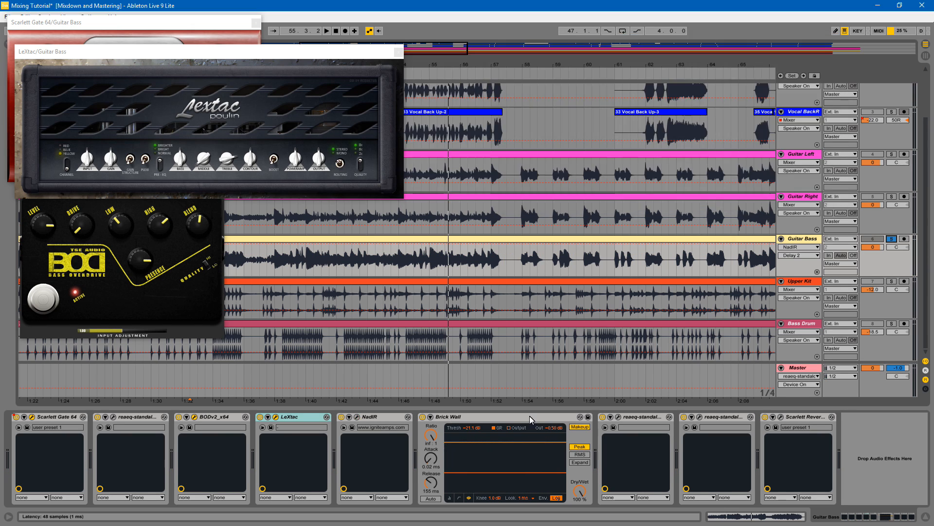
pyautogui.click(529, 416)
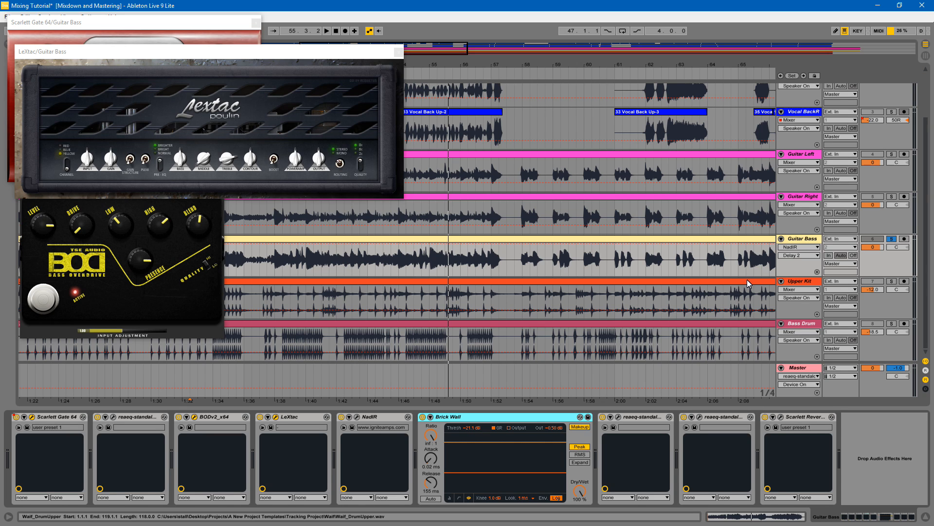
# Play the soloed Guitar Bass from bar 49
pyautogui.click(594, 239)
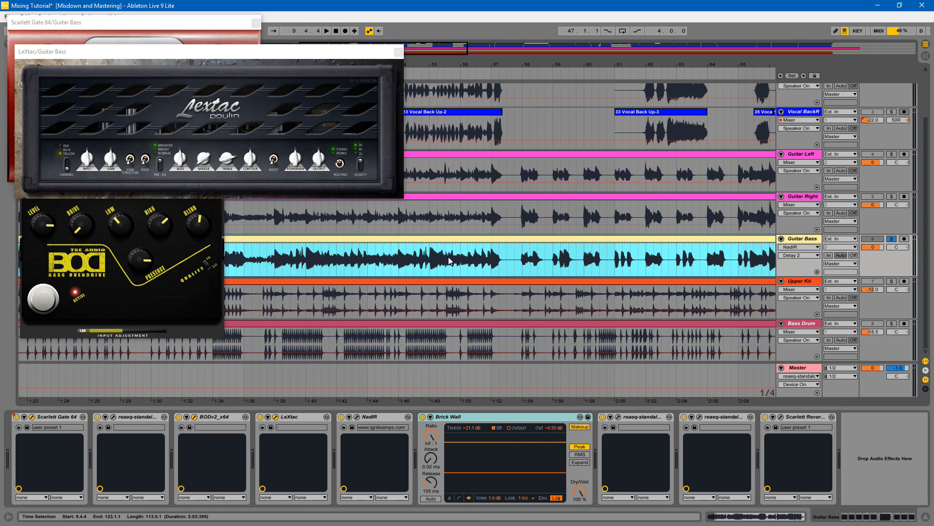
pyautogui.click(432, 263)
pyautogui.click(262, 266)
pyautogui.press('space')
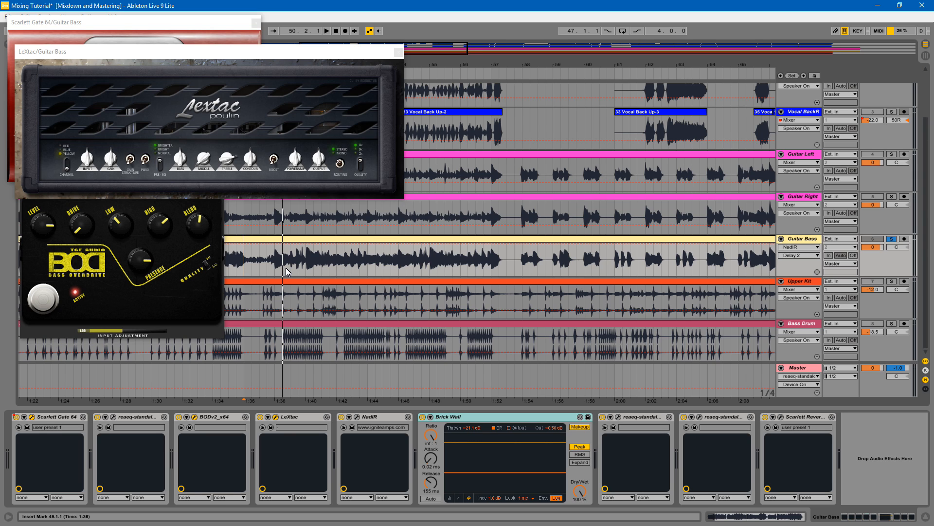
# Highlight bar 49 and then bar 50 of the Guitar Bass clip for comparison, and reselect the Brick Wall compressor
pyautogui.moveTo(276, 264); pyautogui.dragTo(247, 266)
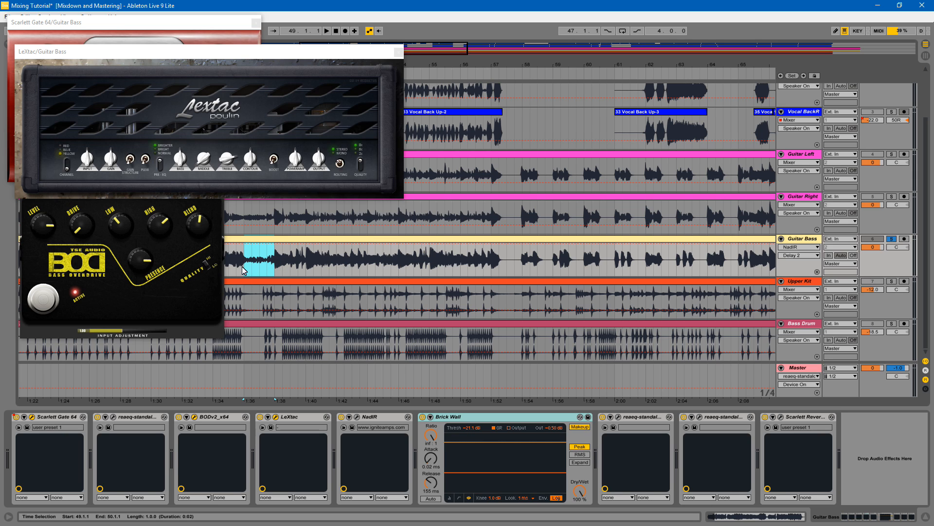
pyautogui.moveTo(277, 260)
pyautogui.mouseDown()
pyautogui.moveTo(344, 262)
pyautogui.moveTo(255, 271)
pyautogui.moveTo(305, 265)
pyautogui.mouseUp()
pyautogui.click(347, 55)
pyautogui.click(361, 53)
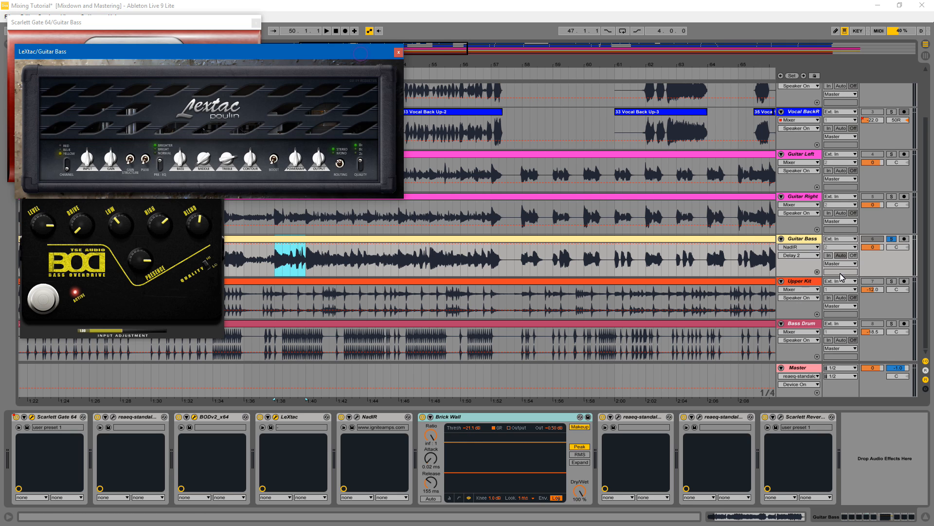
pyautogui.click(810, 242)
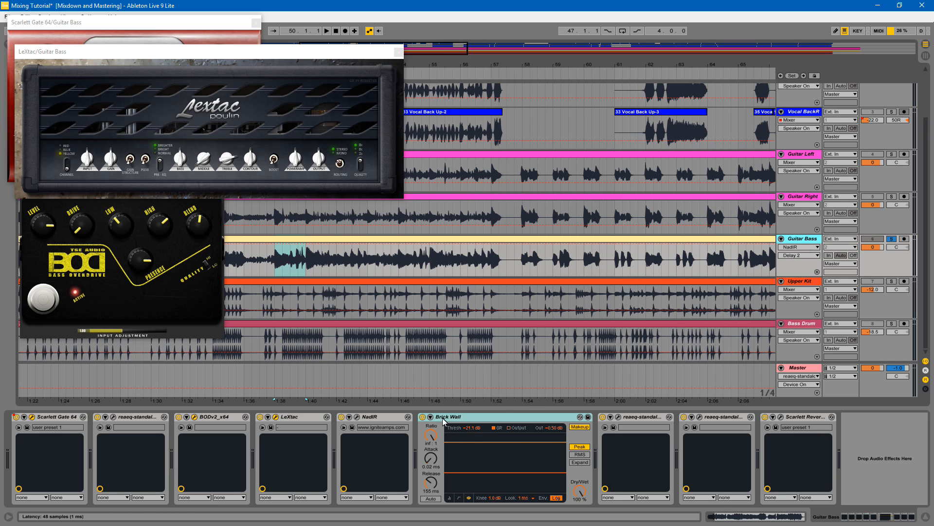
pyautogui.click(476, 418)
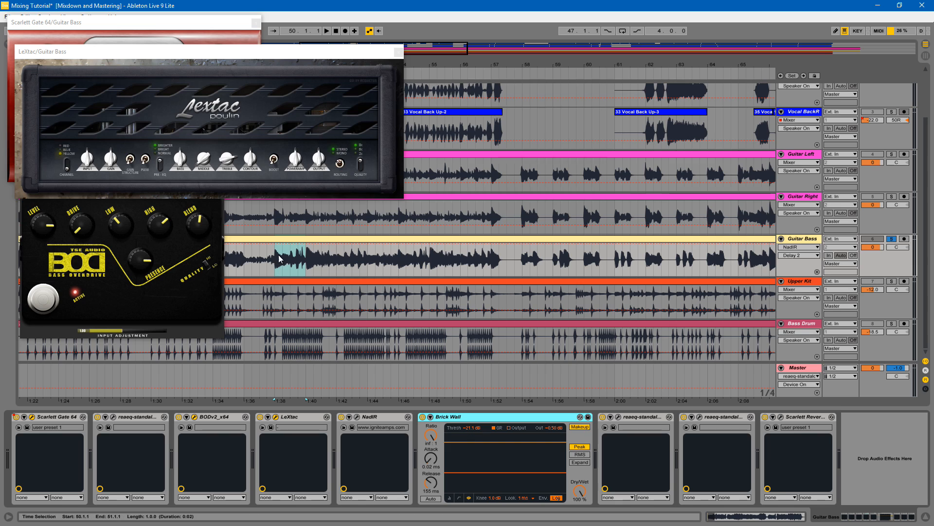
# Open the reaeq-standalone directly after Brick Wall on Guitar Bass, and examine its curve and band settings
pyautogui.click(643, 420)
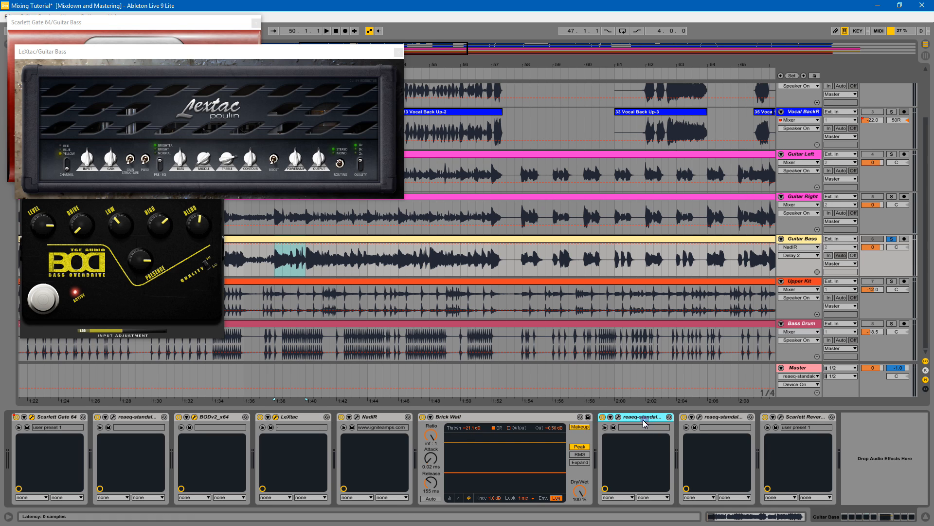
pyautogui.click(618, 417)
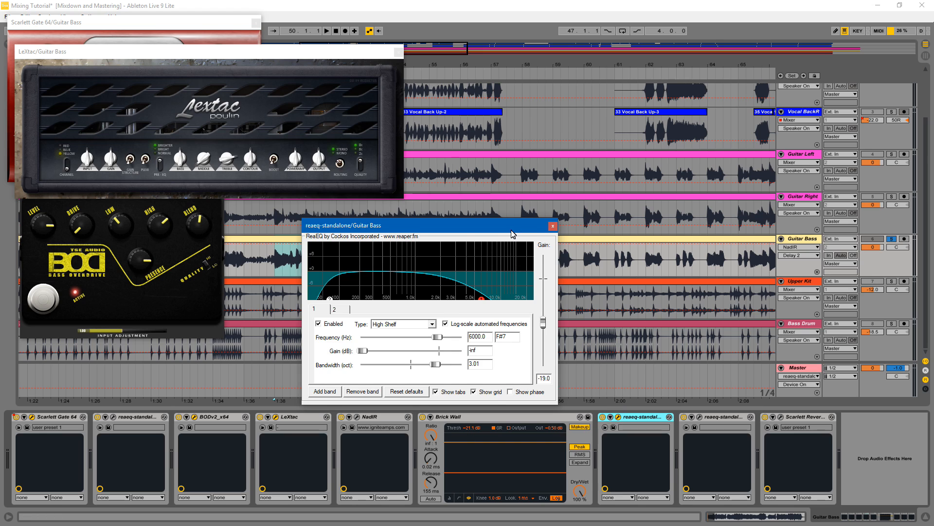
pyautogui.moveTo(511, 234); pyautogui.dragTo(447, 224)
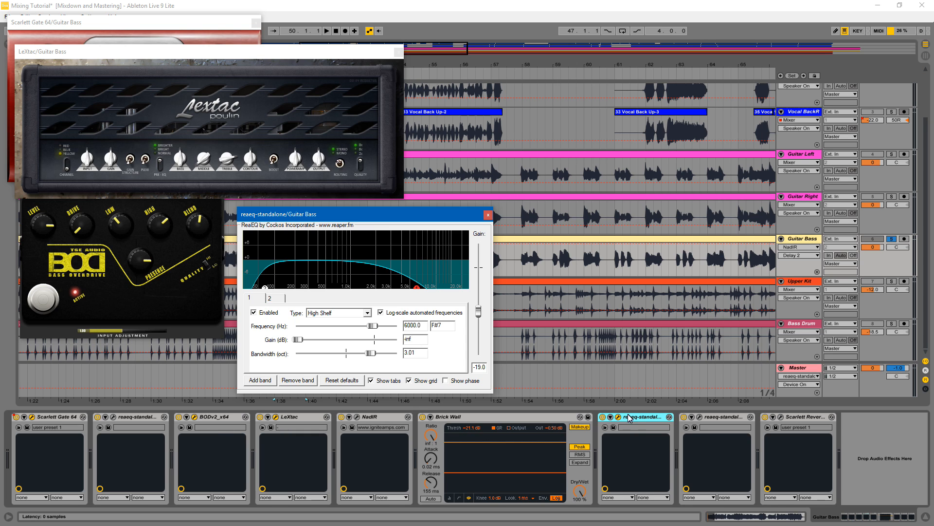
pyautogui.click(643, 419)
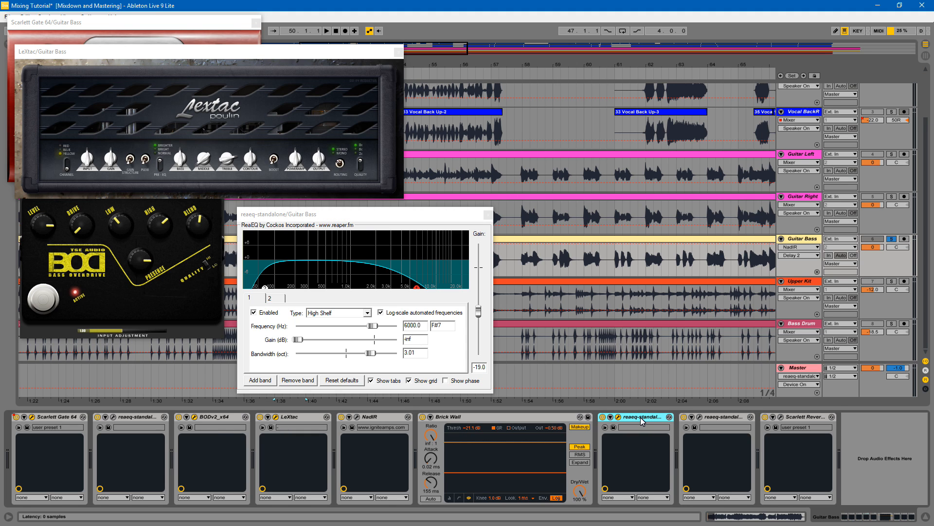
# Check the NadIR cabinets on Guitar Bass briefly, and close both the NadIR and reaeq-standalone windows
pyautogui.click(354, 417)
pyautogui.click(356, 417)
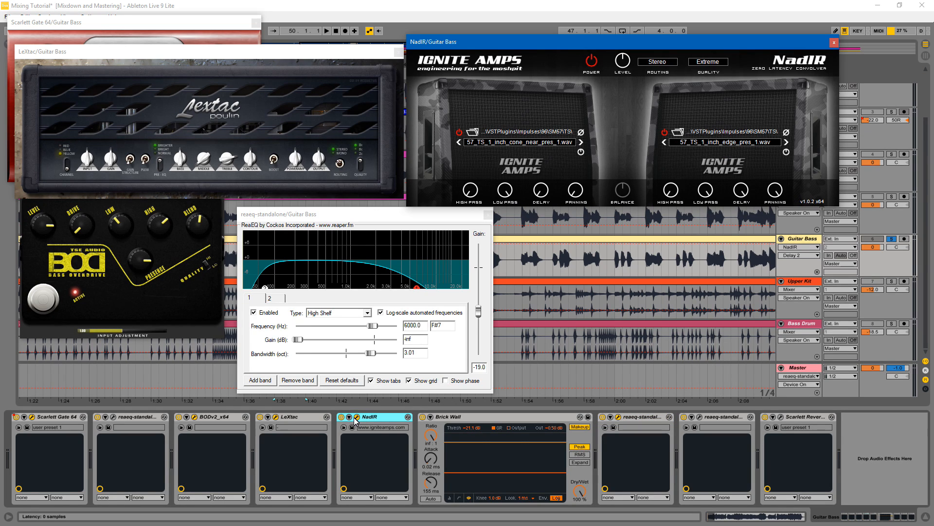
pyautogui.click(356, 417)
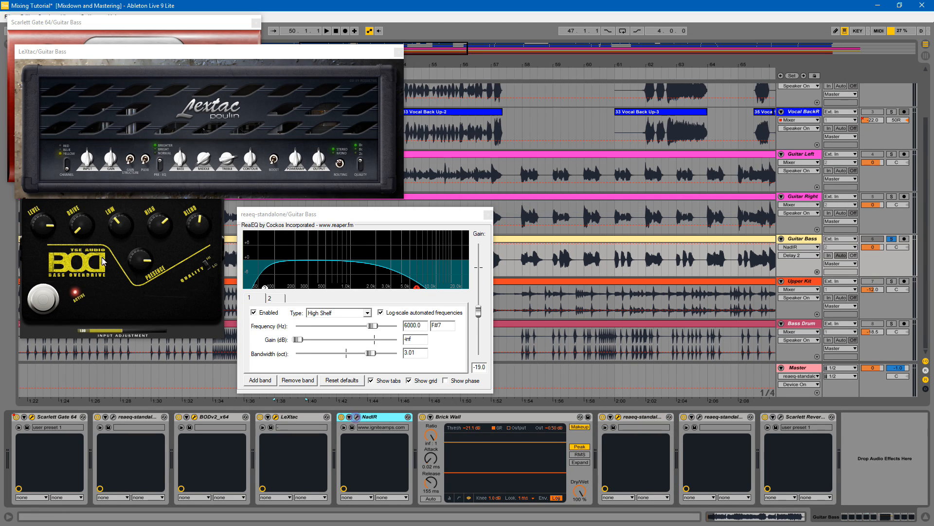
pyautogui.click(488, 215)
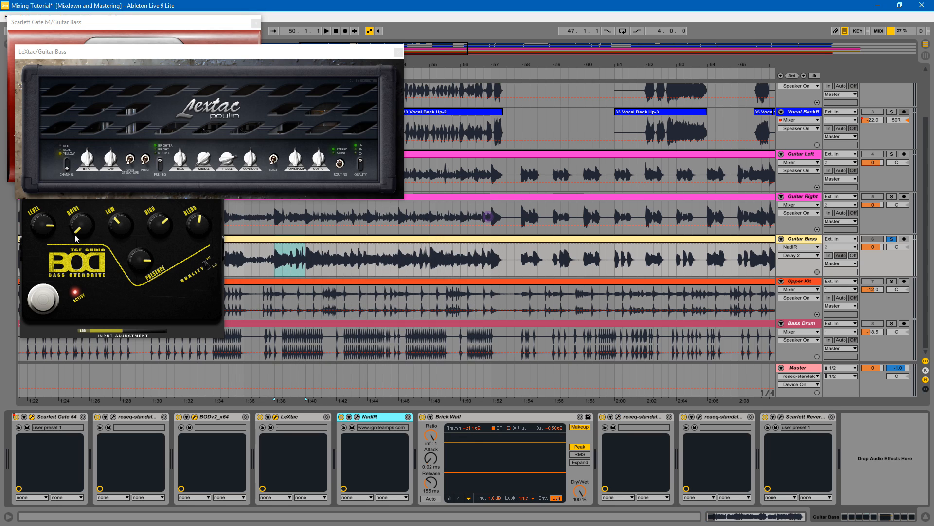
# Raise the Drive in Guitar Bass's BODv2_x64, and play the soloed bass from bar 50
pyautogui.click(79, 229)
pyautogui.moveTo(85, 224); pyautogui.dragTo(81, 199)
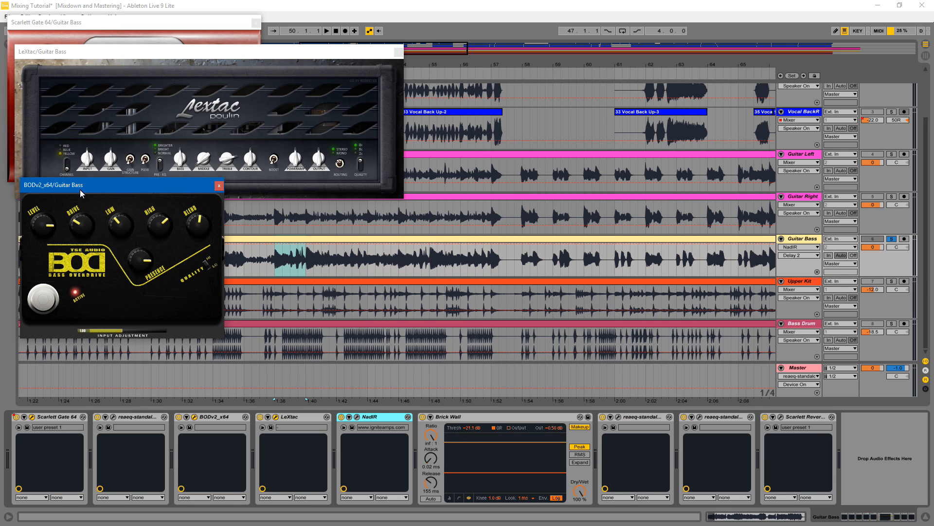
pyautogui.press('space')
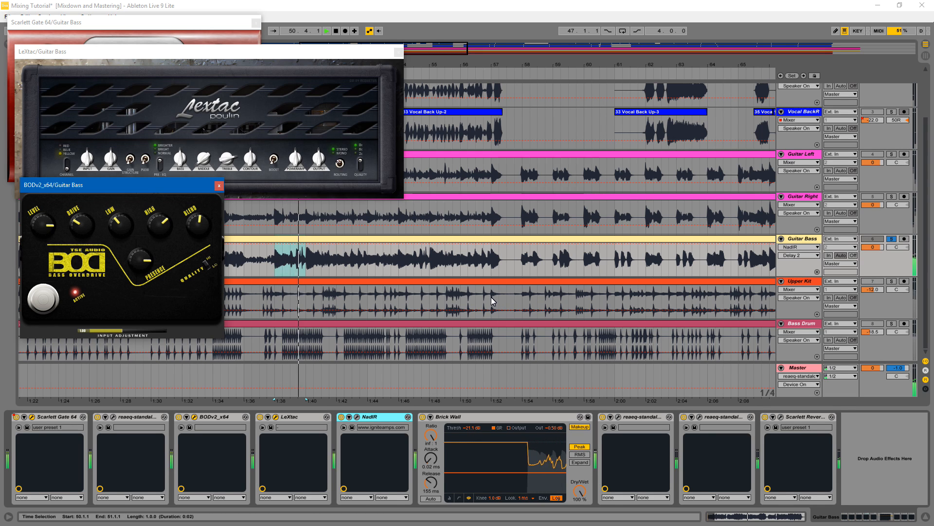
pyautogui.click(275, 262)
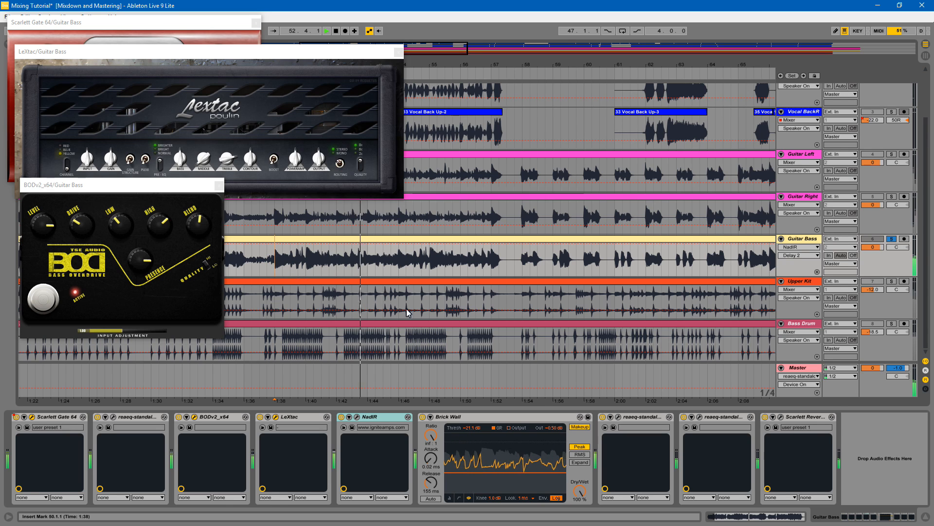
pyautogui.press('space')
# Open the last reaeq-standalone on Guitar Bass, and play the soloed track from bar 57
pyautogui.click(703, 417)
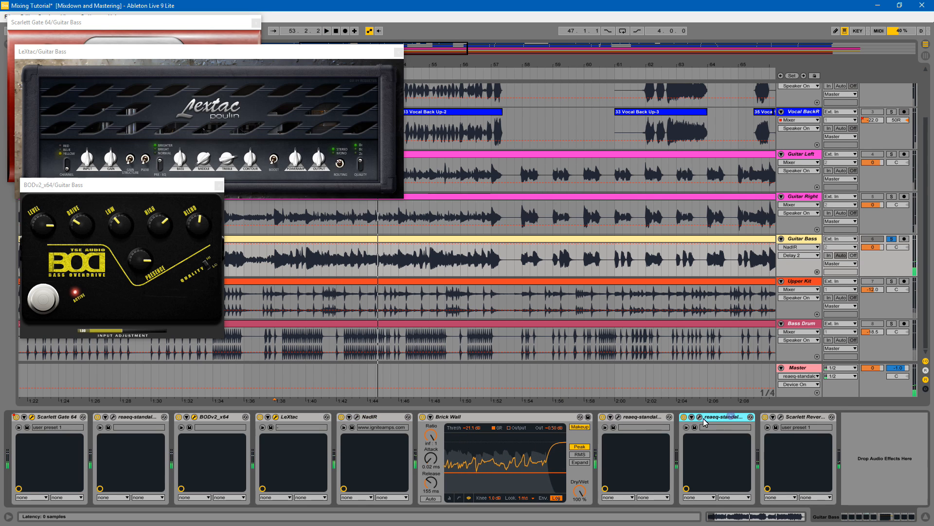
pyautogui.click(700, 418)
pyautogui.moveTo(722, 224); pyautogui.dragTo(536, 204)
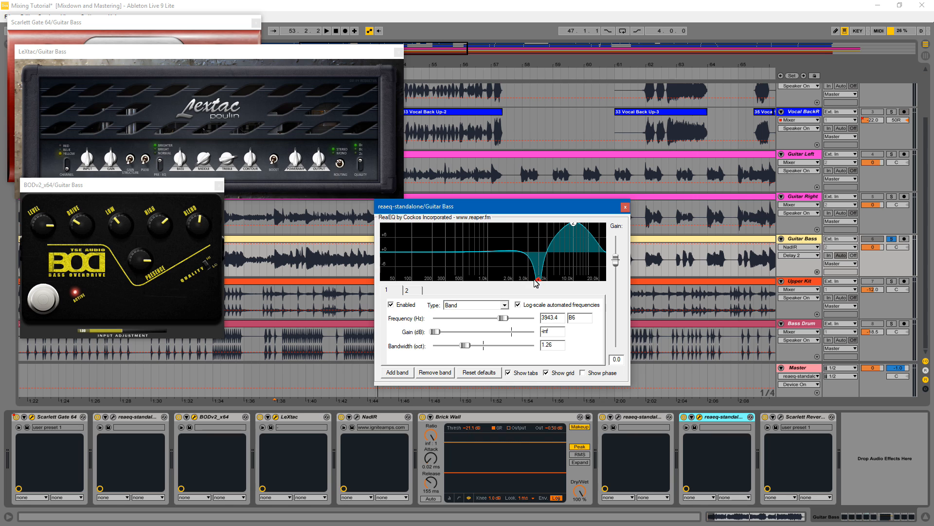
pyautogui.moveTo(540, 206); pyautogui.dragTo(357, 226)
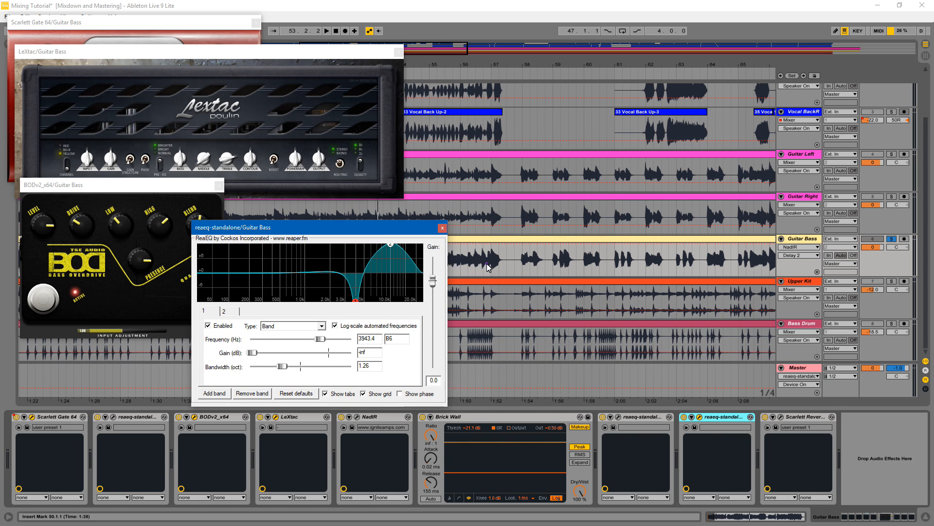
pyautogui.click(487, 264)
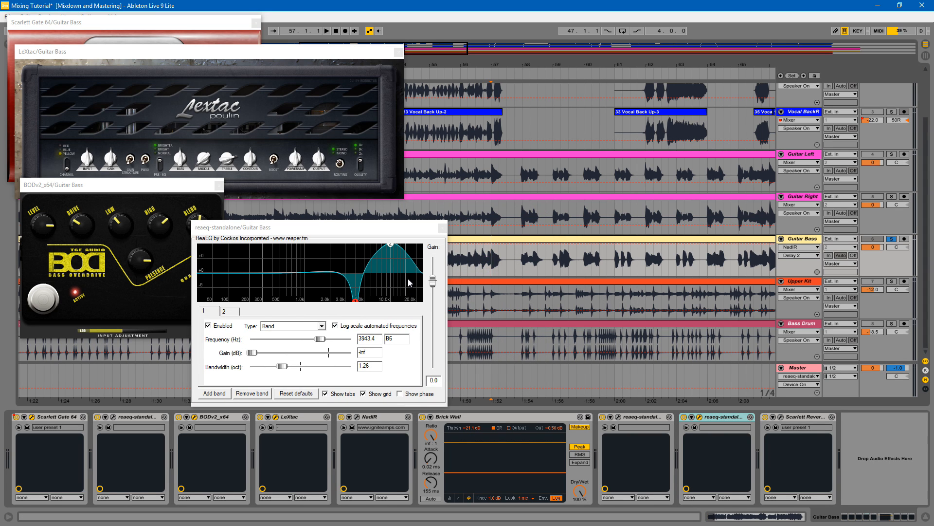
pyautogui.press('space')
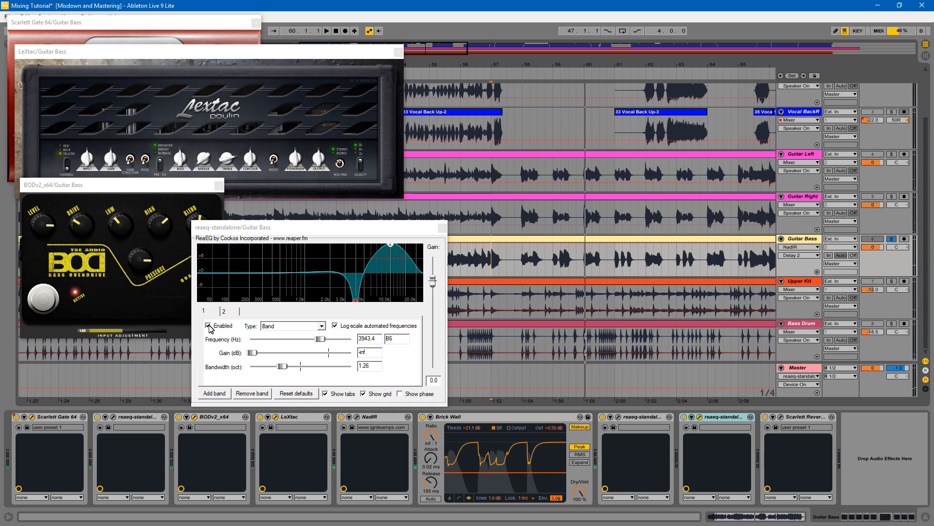
# Compare Guitar Bass from bar 57 with band 1 of the last reaeq-standalone disabled and enabled, leaving the band enabled
pyautogui.click(324, 232)
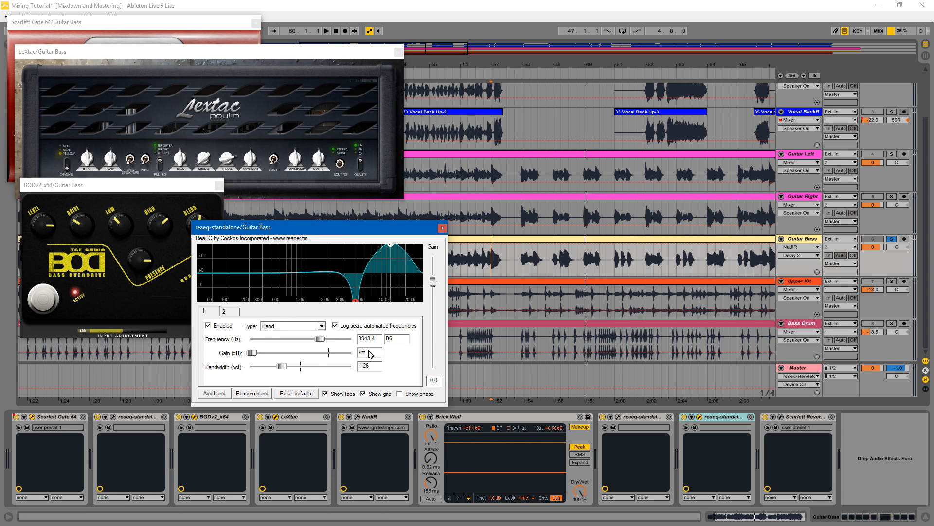
pyautogui.click(208, 326)
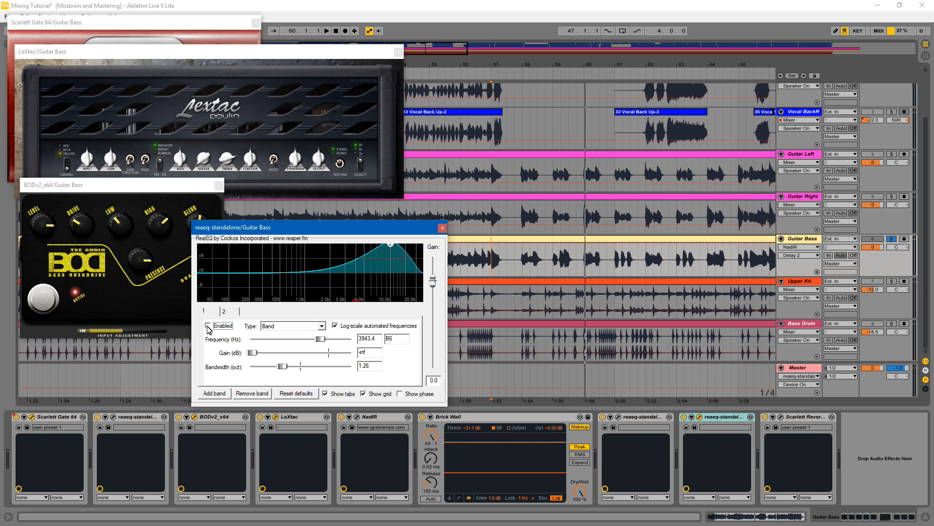
pyautogui.click(209, 326)
pyautogui.click(208, 326)
pyautogui.click(392, 27)
pyautogui.click(327, 31)
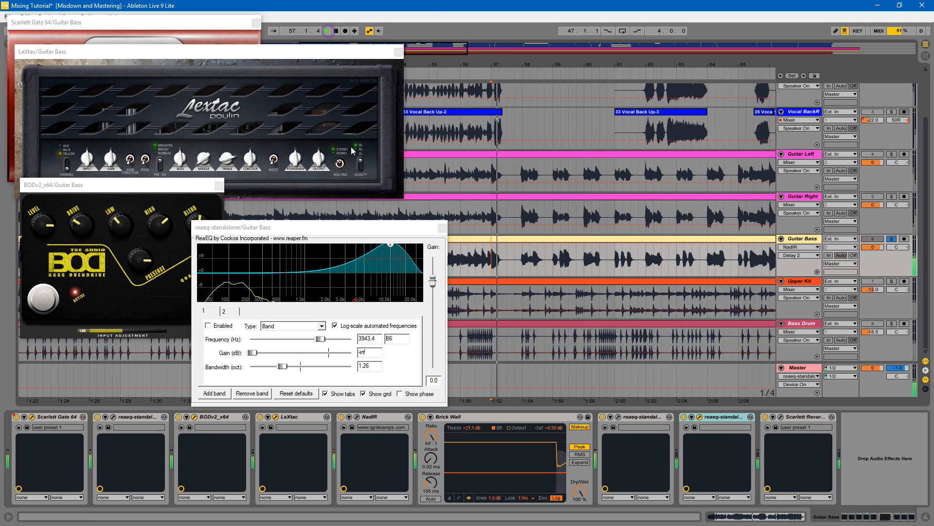
pyautogui.click(209, 326)
pyautogui.click(209, 326)
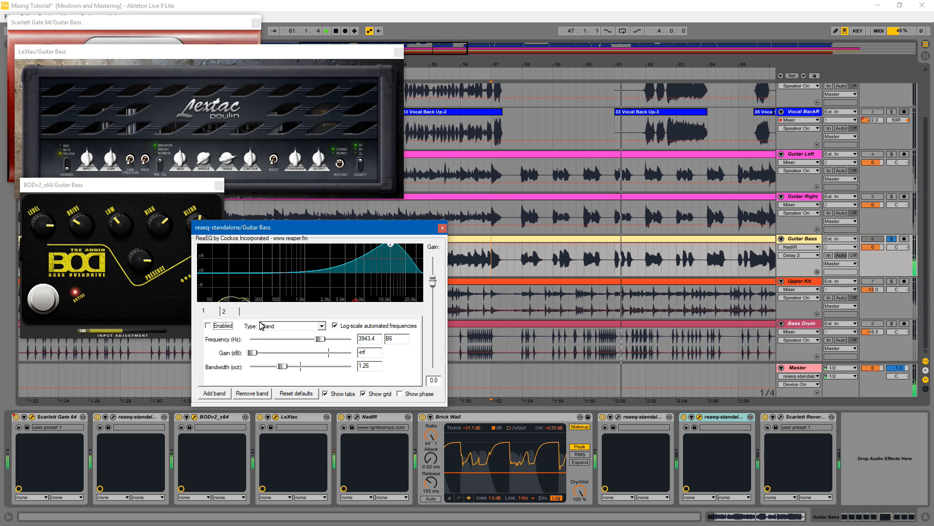
pyautogui.click(208, 326)
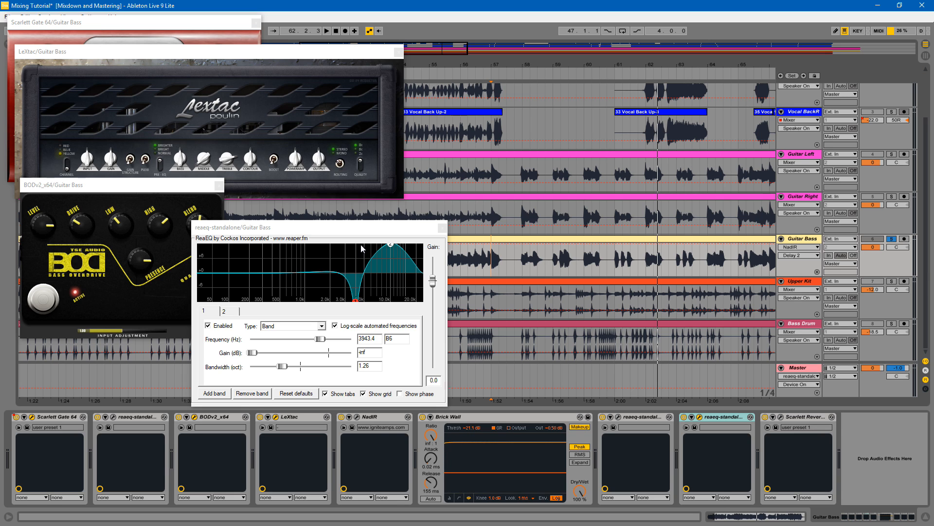
# Check the gain, frequency and bandwidth of bands 1 and 2 in the last reaeq-standalone, and close its window
pyautogui.click(358, 306)
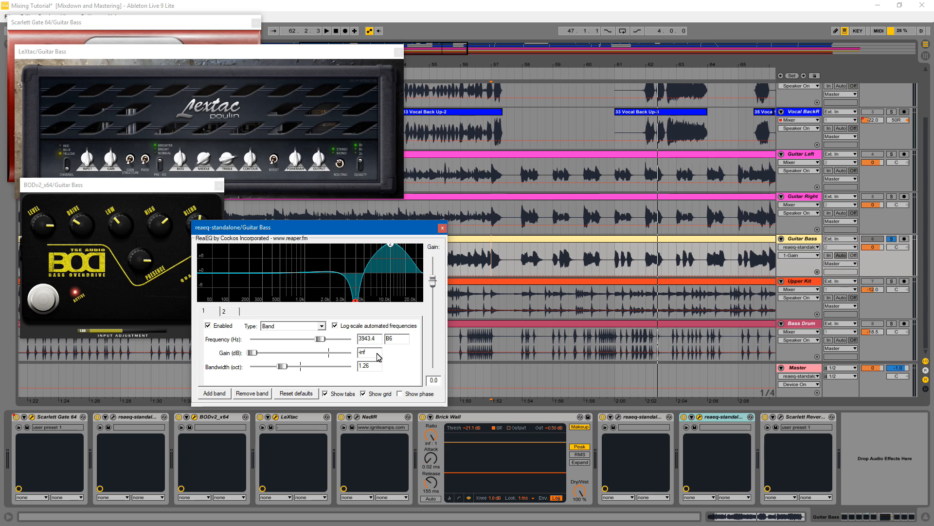
pyautogui.moveTo(357, 304)
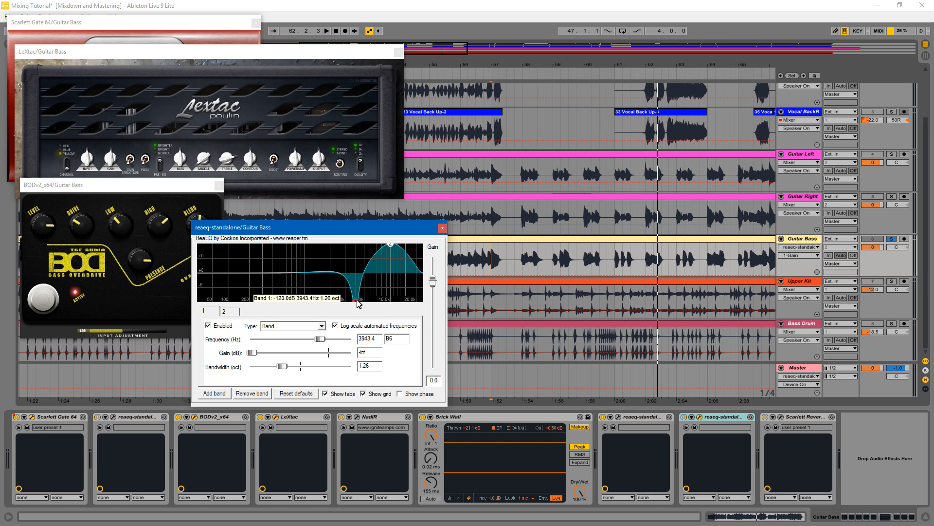
pyautogui.moveTo(393, 249)
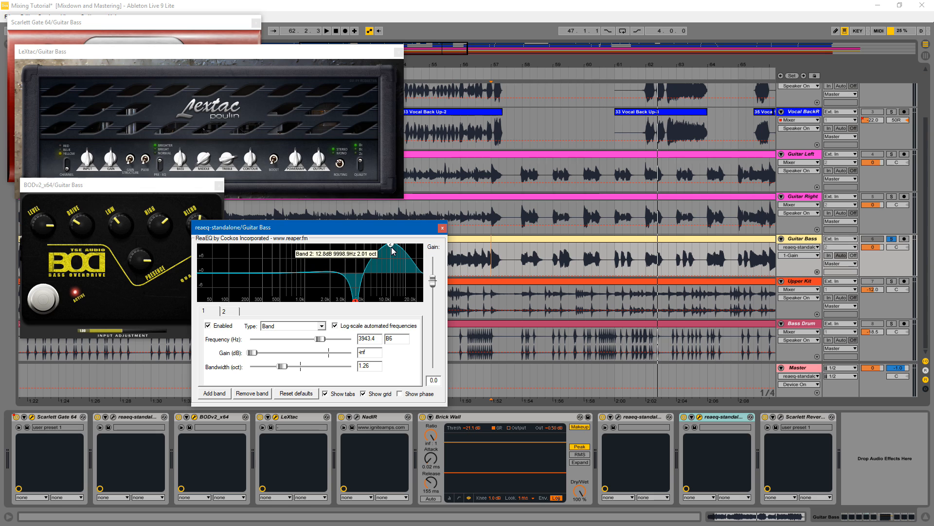
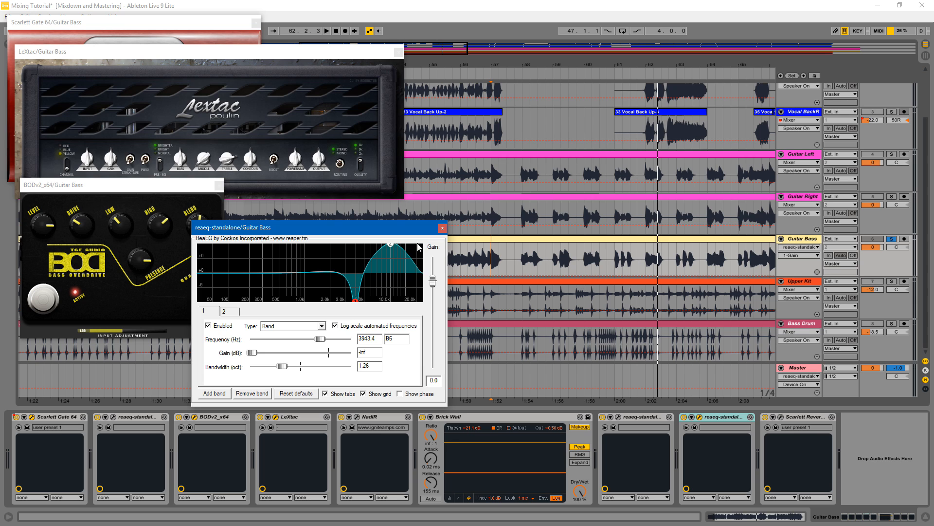
pyautogui.click(441, 228)
# Open the Scarlett Reverb 64 on Guitar Bass, and examine its Size, Pre-Filter, Air and Mix settings
pyautogui.click(781, 417)
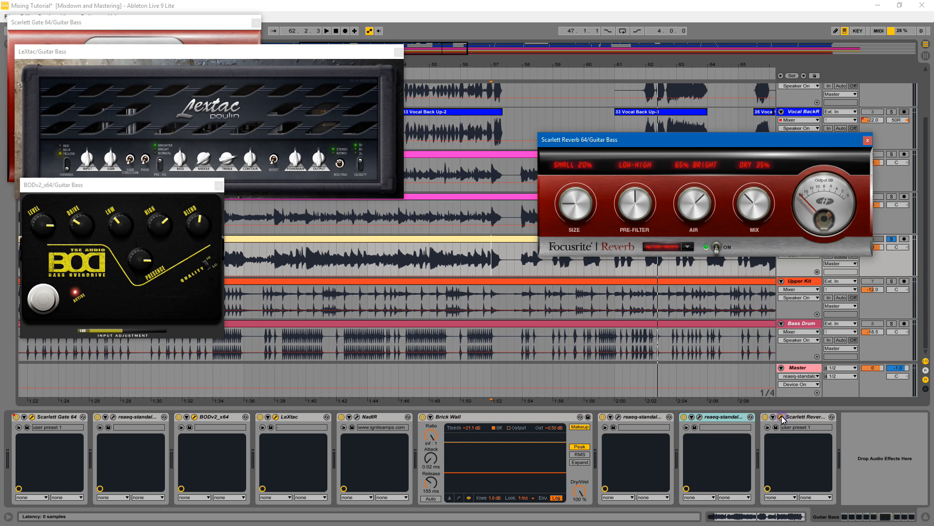
pyautogui.moveTo(779, 142); pyautogui.dragTo(762, 154)
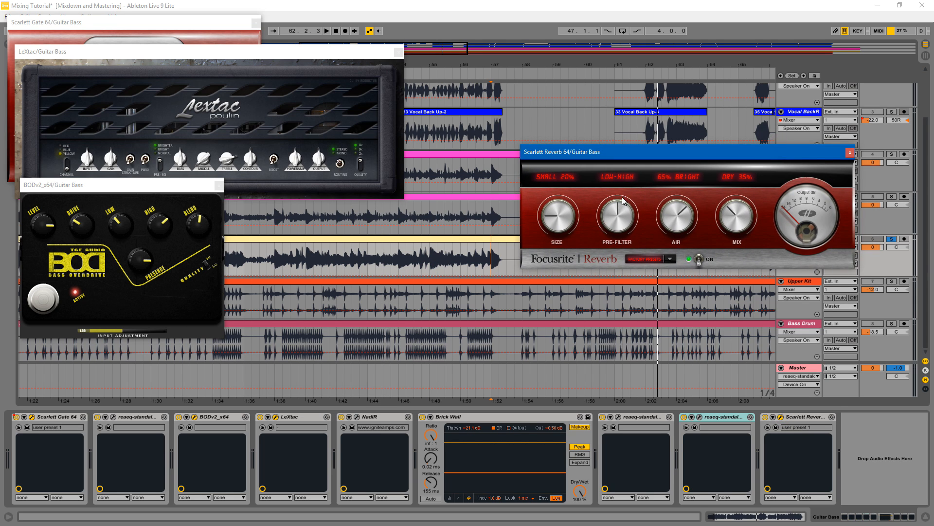
pyautogui.click(736, 217)
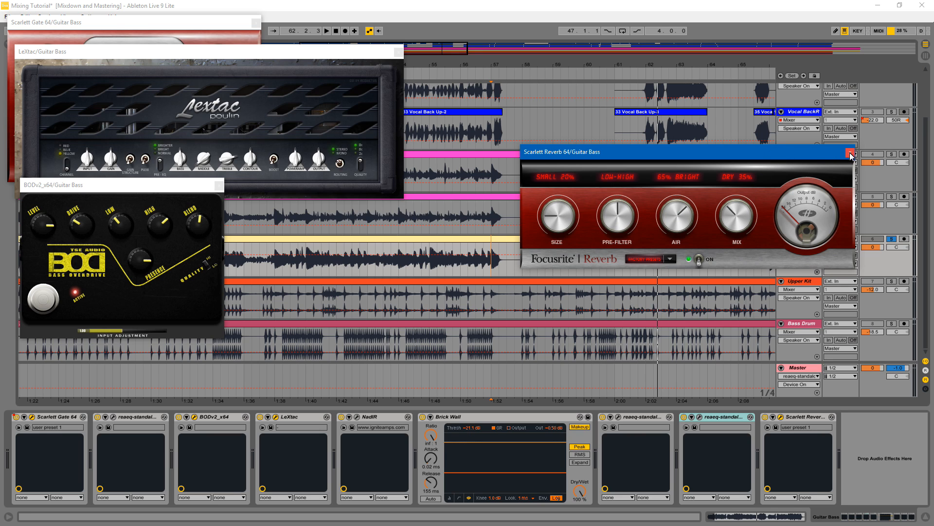
# Check Guitar Bass's NadIR once more, and close the BODv2_x64 window
pyautogui.click(357, 417)
pyautogui.click(357, 418)
pyautogui.click(764, 172)
pyautogui.click(188, 190)
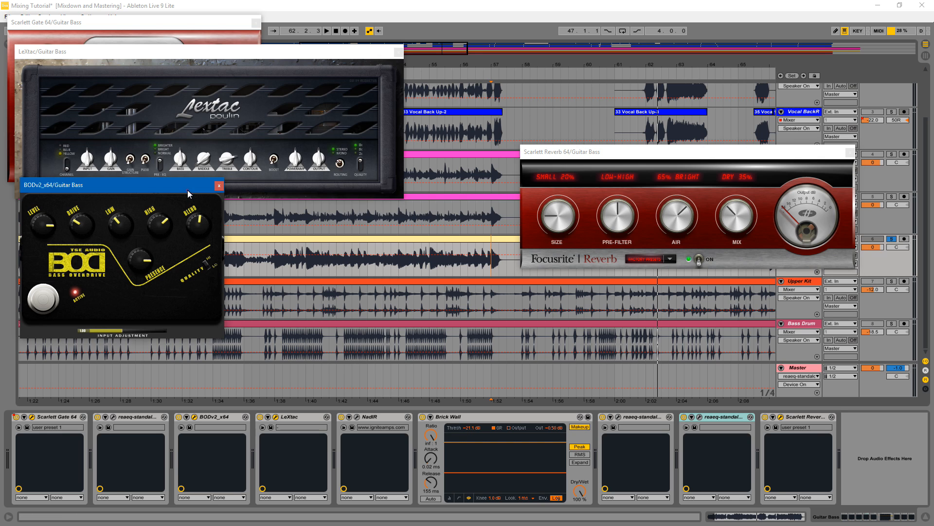
pyautogui.click(219, 187)
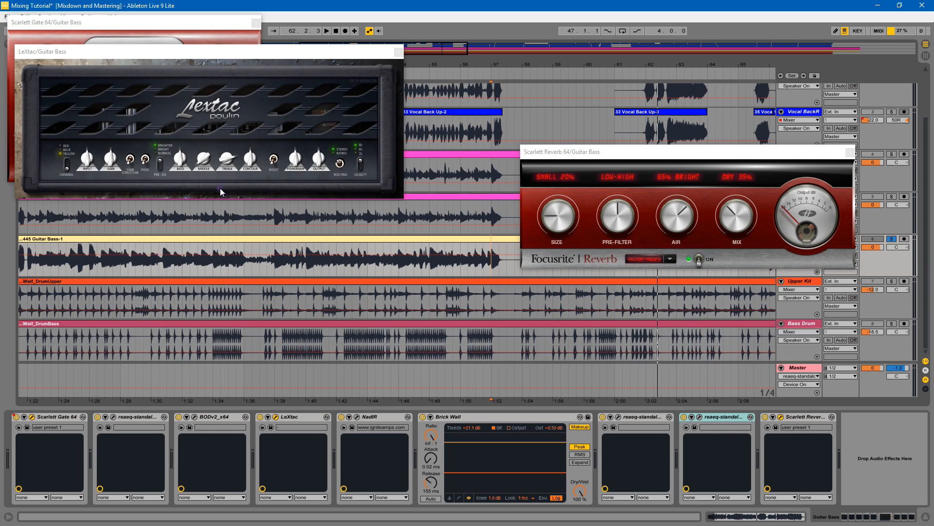
# Close the LeXtac, Scarlett Reverb 64 and Scarlett Gate 64 windows of Guitar Bass
pyautogui.click(344, 54)
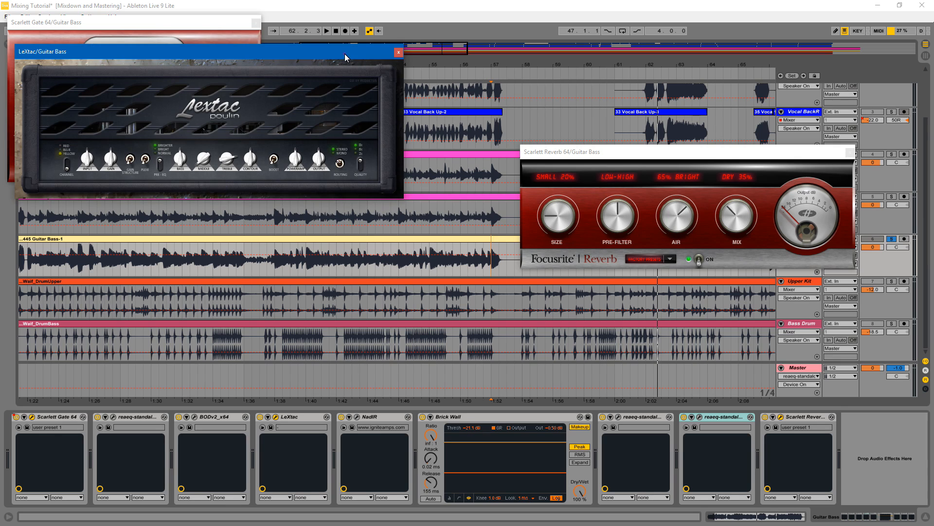
pyautogui.click(398, 52)
pyautogui.click(850, 152)
pyautogui.click(246, 26)
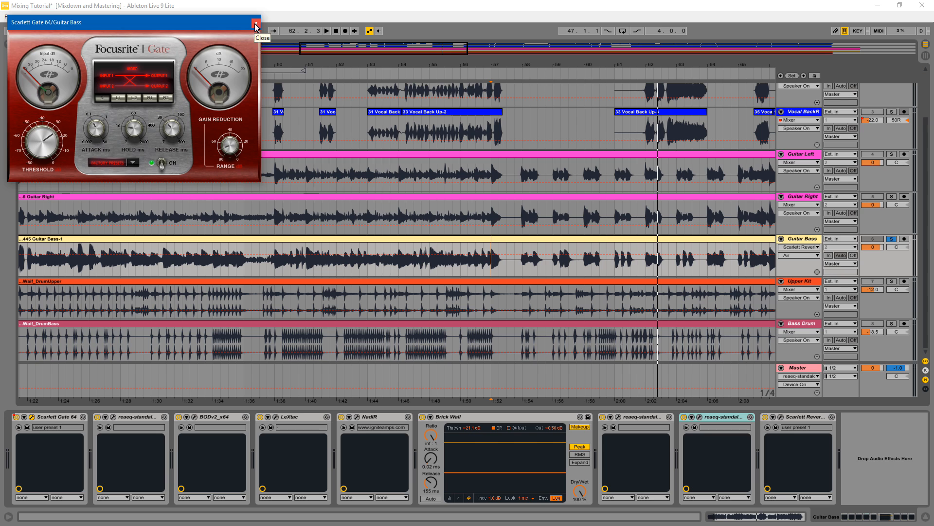
pyautogui.click(256, 25)
# Check Guitar Bass's Brick Wall compressor and the High Shelf band of its first reaeq-standalone, and close the EQ window
pyautogui.click(506, 417)
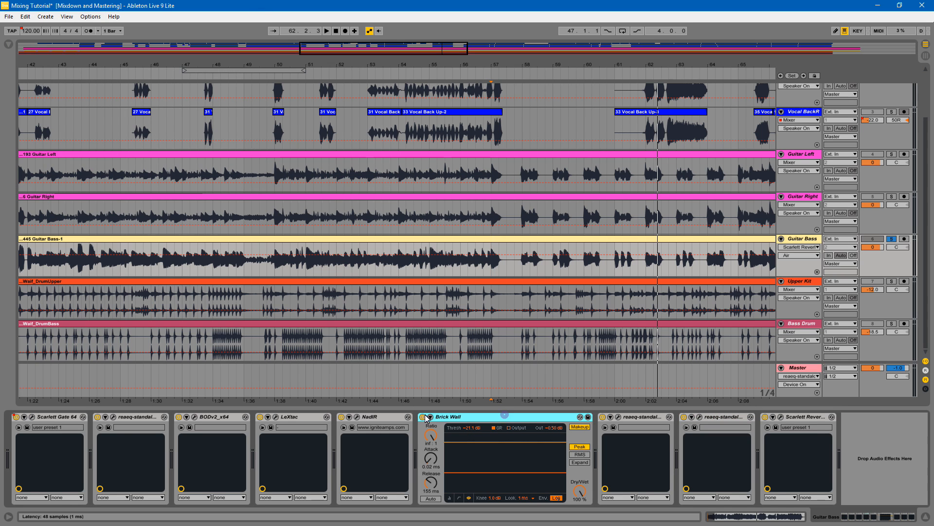
pyautogui.click(126, 423)
pyautogui.click(113, 417)
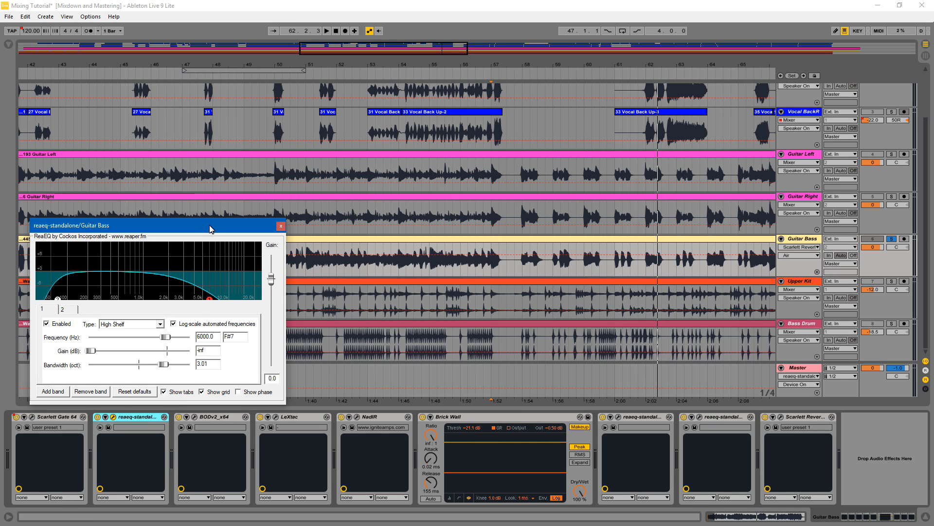
pyautogui.moveTo(210, 300)
pyautogui.click(279, 226)
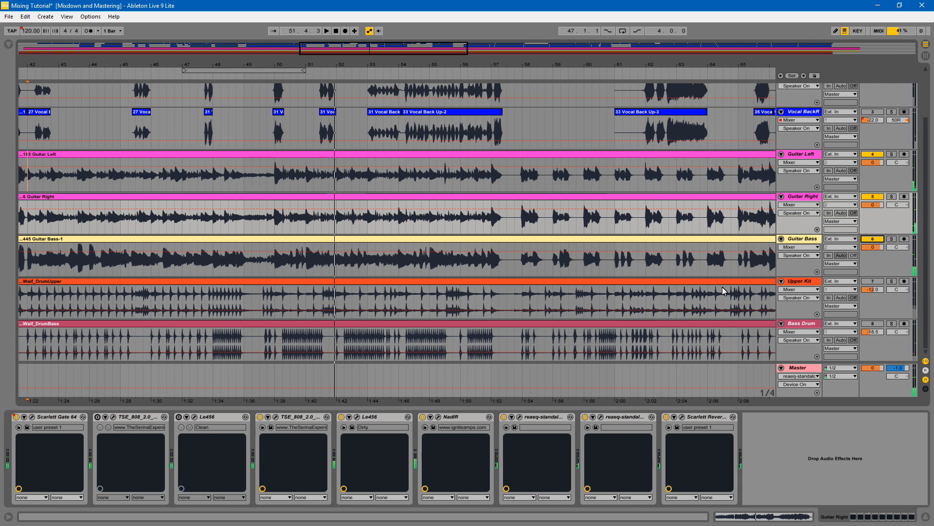
# Play the guitars and bass from bar 49, activate Upper Kit and Bass Drum, and play all of them from bar 45
pyautogui.click(245, 263)
pyautogui.press('space')
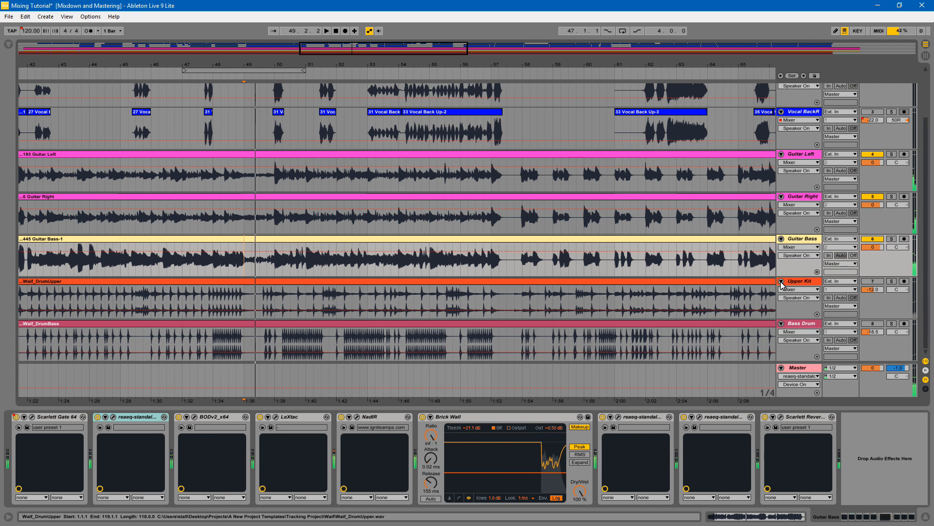
pyautogui.click(876, 267)
pyautogui.click(876, 282)
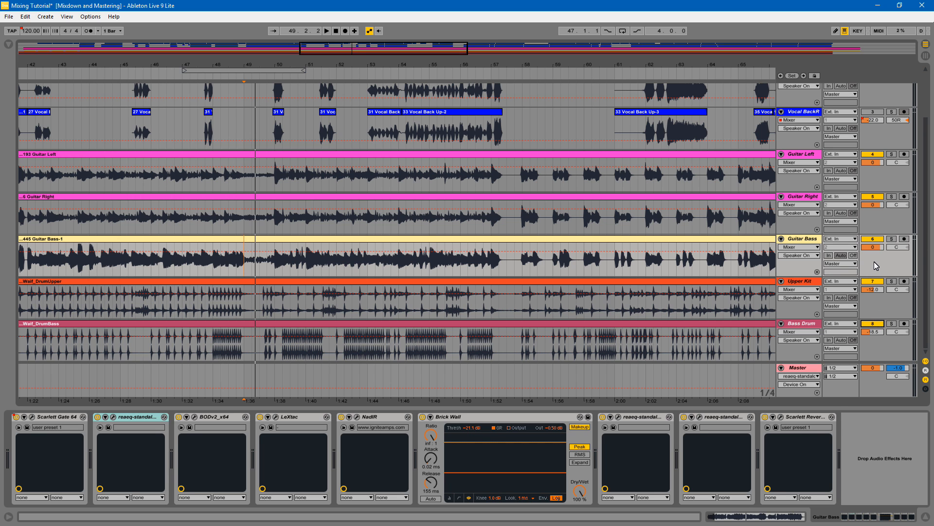
pyautogui.press('space')
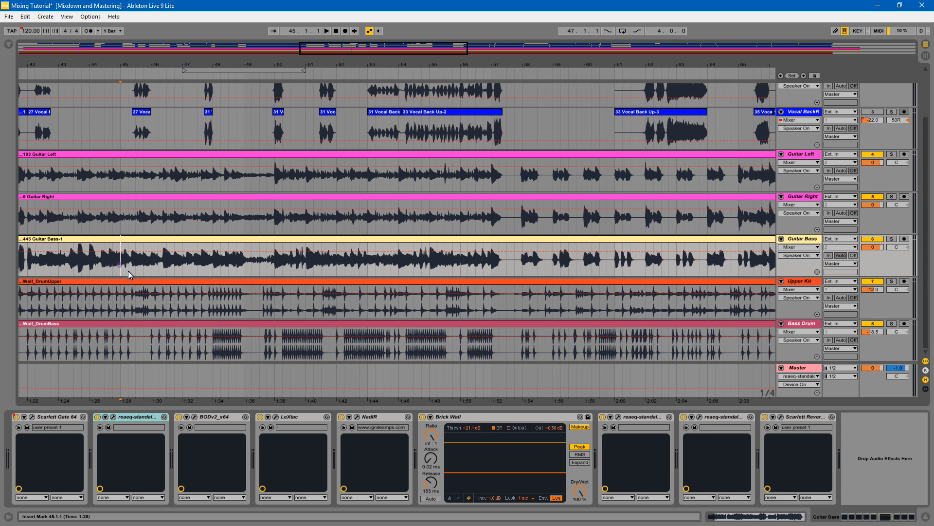
pyautogui.click(120, 268)
pyautogui.scroll(1, 486, 219)
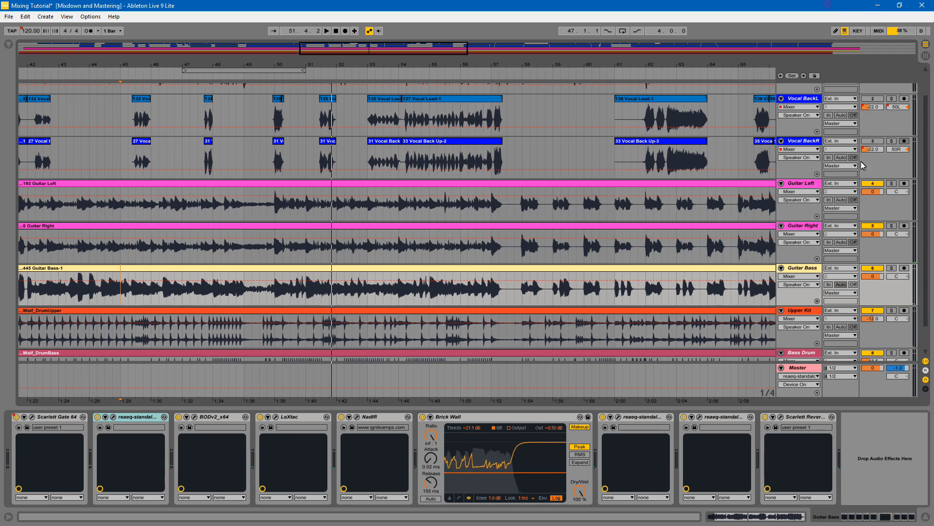
pyautogui.click(878, 5)
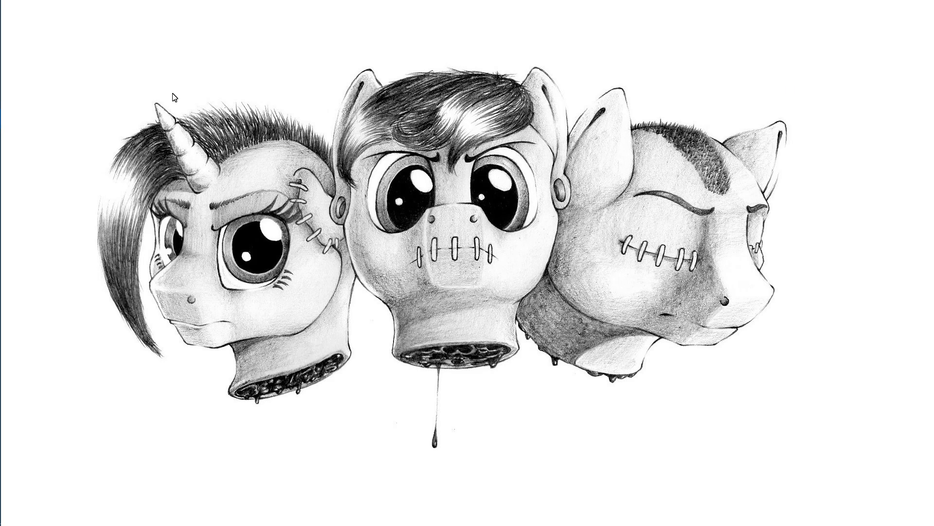
pyautogui.click(6, 100)
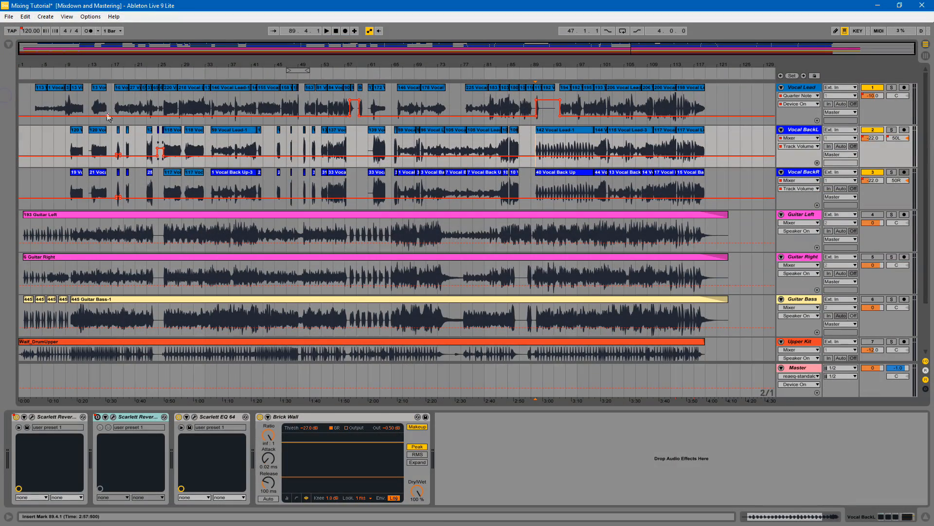
# Select Vocal Lead, examine the High frequency and gain settings in its Scarlett EQ 64, and close the EQ window
pyautogui.click(715, 101)
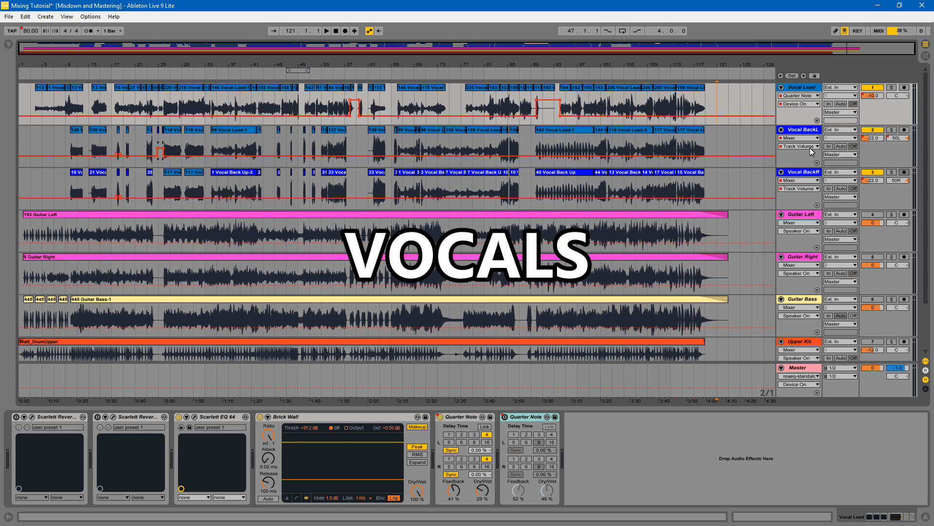
pyautogui.moveTo(536, 46); pyautogui.dragTo(536, 49)
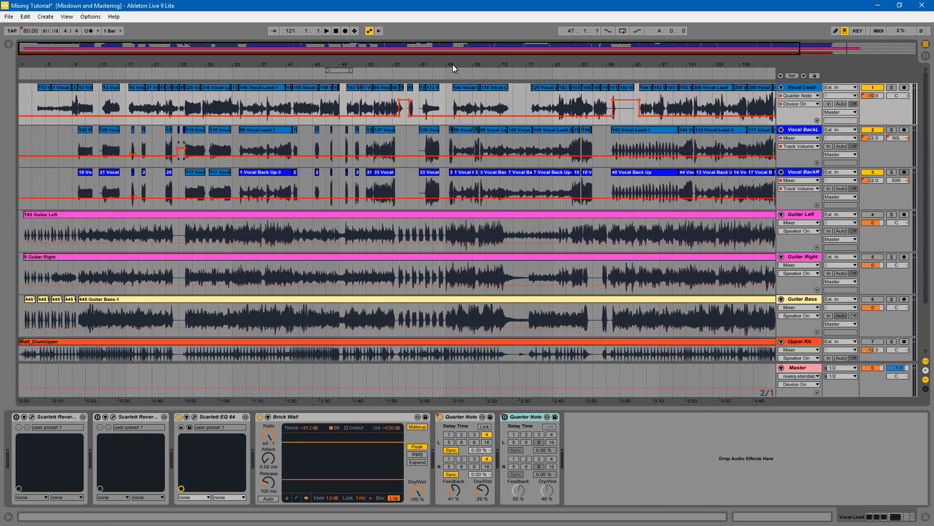
pyautogui.moveTo(411, 49); pyautogui.dragTo(410, 53)
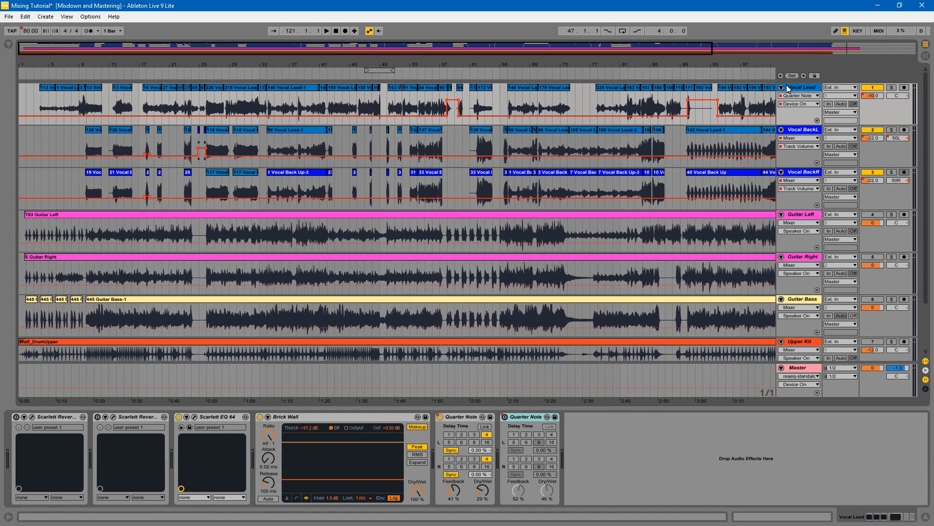
pyautogui.click(195, 417)
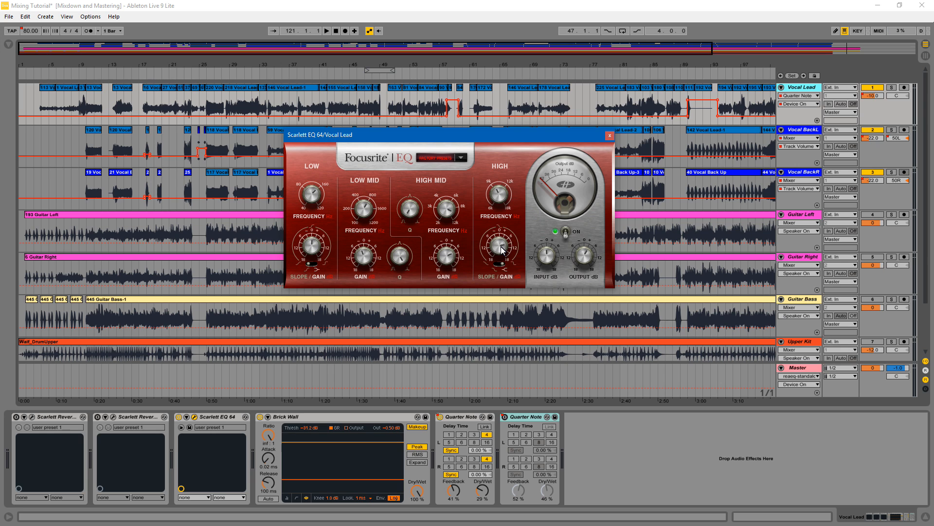
pyautogui.click(499, 198)
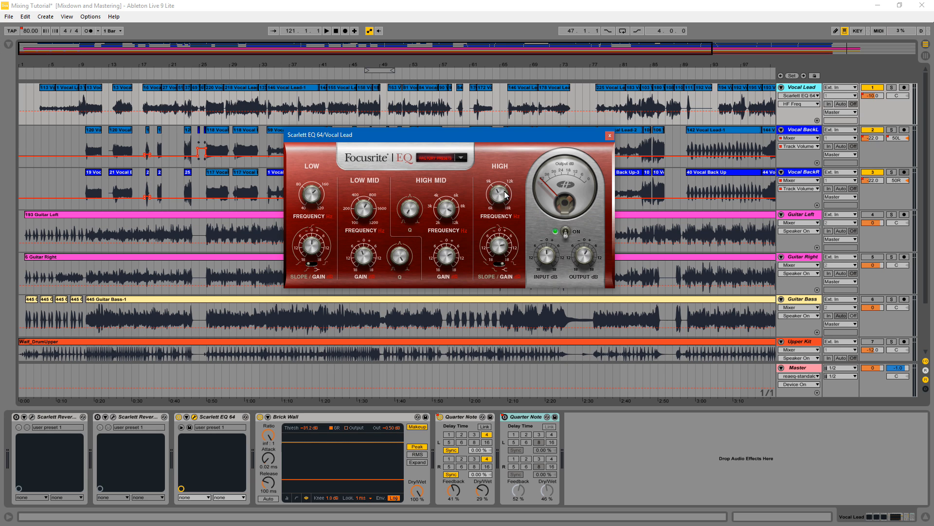
pyautogui.click(610, 136)
# Review the Scarlett EQ 64 and both switched-off Scarlett Reverb devices in the Vocal Lead chain
pyautogui.click(218, 420)
pyautogui.click(136, 417)
pyautogui.click(49, 419)
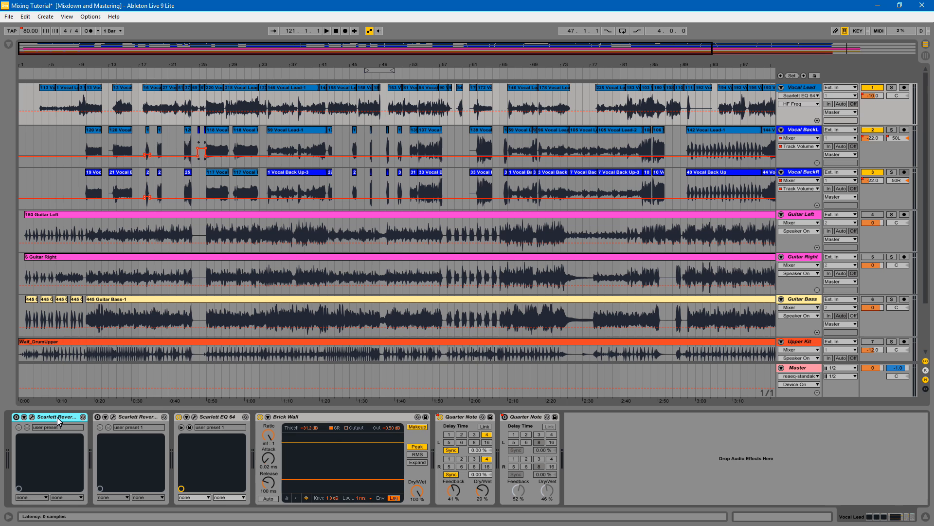
pyautogui.click(126, 415)
pyautogui.click(51, 416)
pyautogui.click(131, 417)
# Set the Dry/Wet of Vocal Lead's first Quarter Note delay to 26 %
pyautogui.click(465, 417)
pyautogui.moveTo(284, 50); pyautogui.dragTo(148, 68)
pyautogui.click(483, 496)
pyautogui.moveTo(484, 500); pyautogui.dragTo(484, 502)
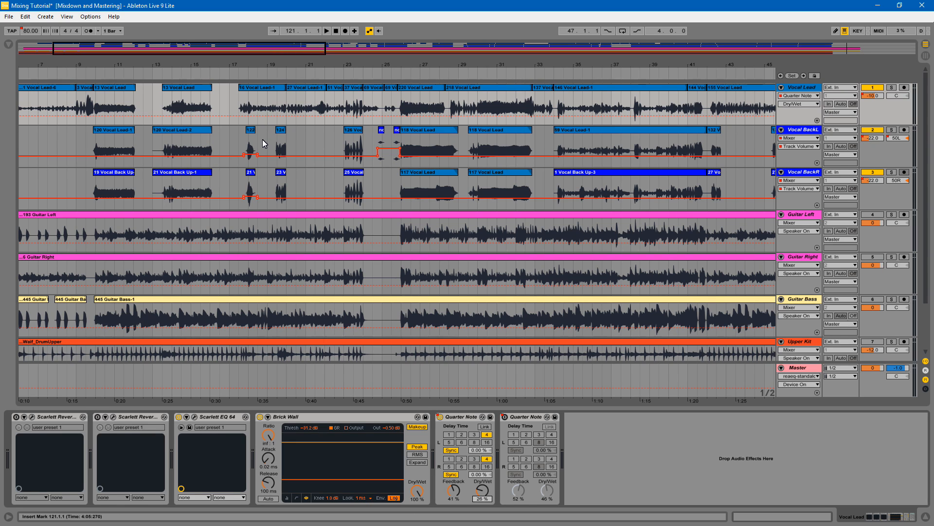
# Deactivate Vocal BackL and Vocal BackR, and play Vocal Lead on its own from 17.3.1
pyautogui.click(238, 100)
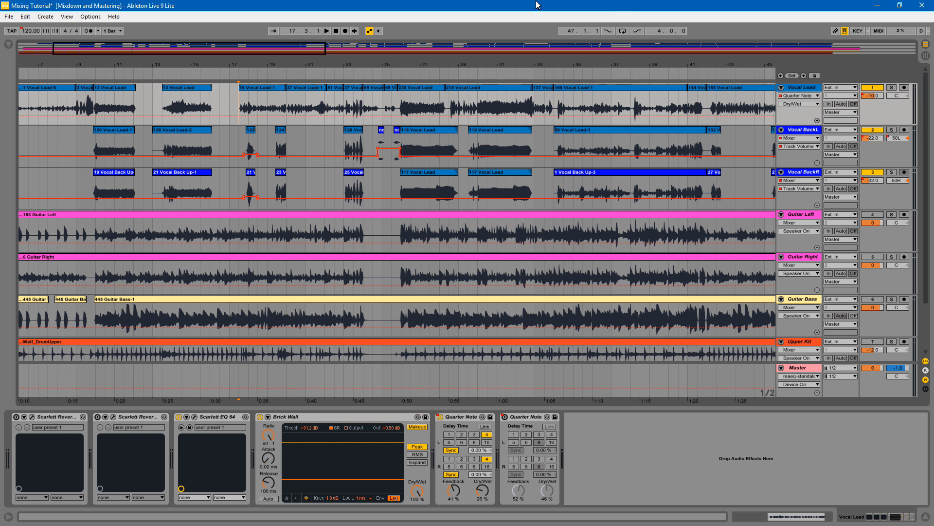
pyautogui.moveTo(301, 48); pyautogui.dragTo(533, 67)
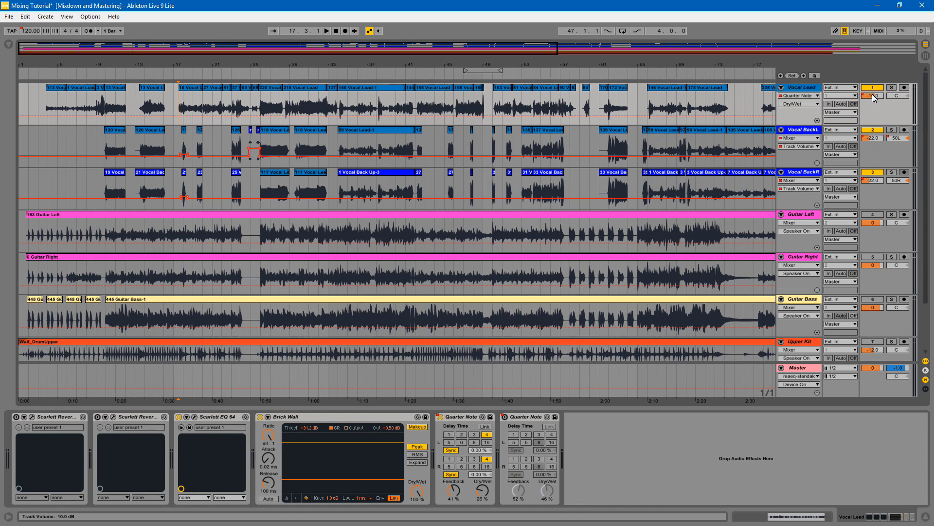
pyautogui.click(872, 130)
pyautogui.click(873, 172)
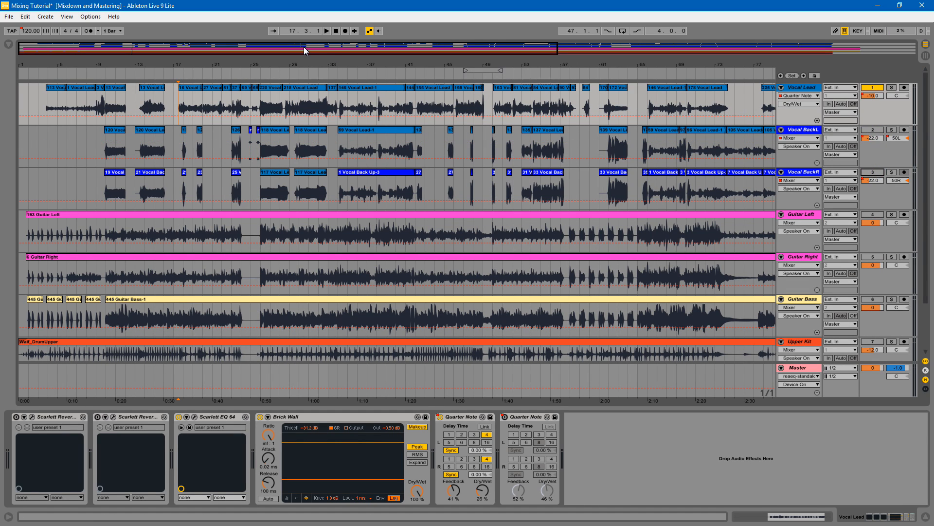
pyautogui.press('space')
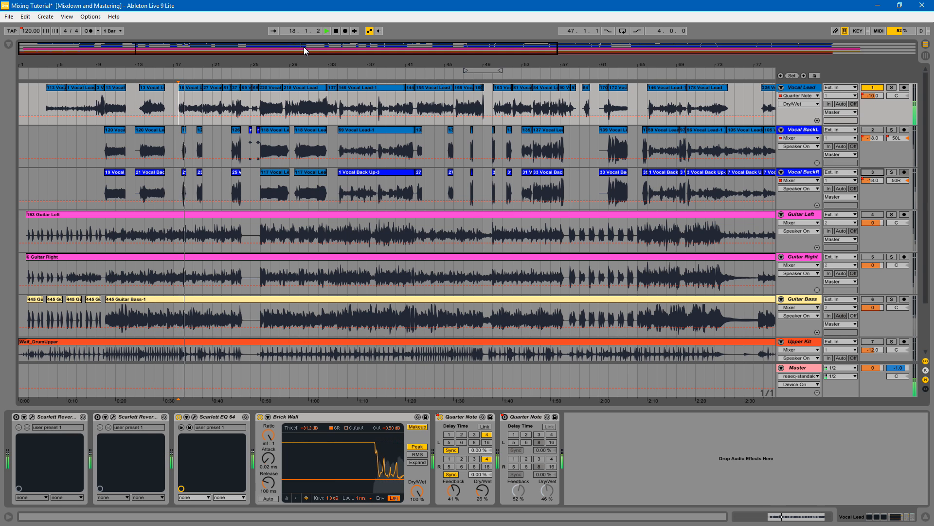
pyautogui.scroll(3, 302, 50)
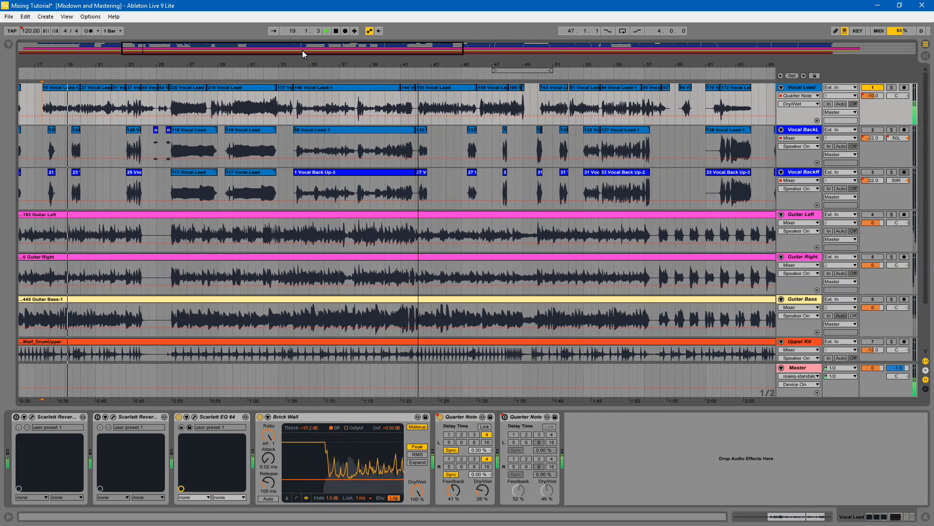
pyautogui.scroll(3, 302, 50)
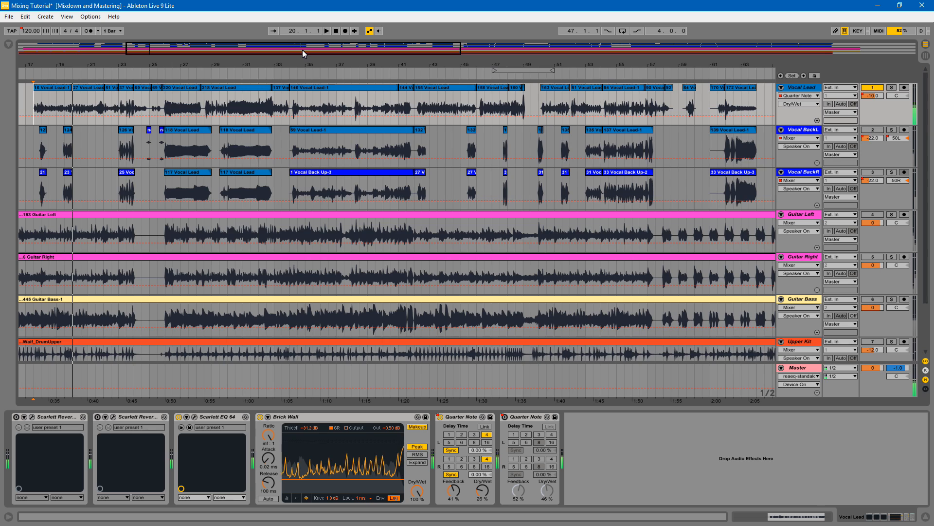
pyautogui.scroll(2, 302, 50)
pyautogui.press('space')
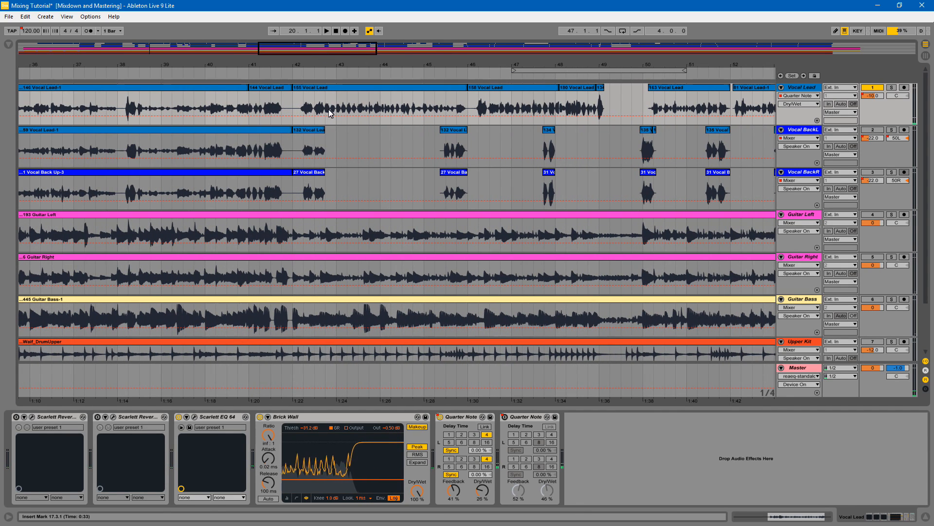
# Activate Guitar Left, Guitar Right, Guitar Bass and the drum tracks, and play them with Vocal Lead from bar 42
pyautogui.click(291, 108)
pyautogui.click(872, 214)
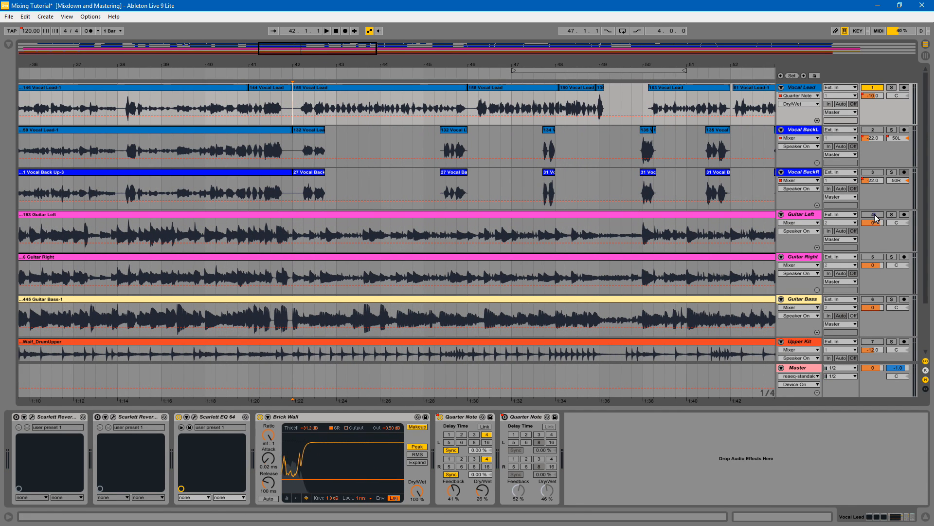
pyautogui.click(871, 257)
pyautogui.click(873, 298)
pyautogui.scroll(-2, 874, 302)
pyautogui.click(873, 281)
pyautogui.scroll(2, 455, 148)
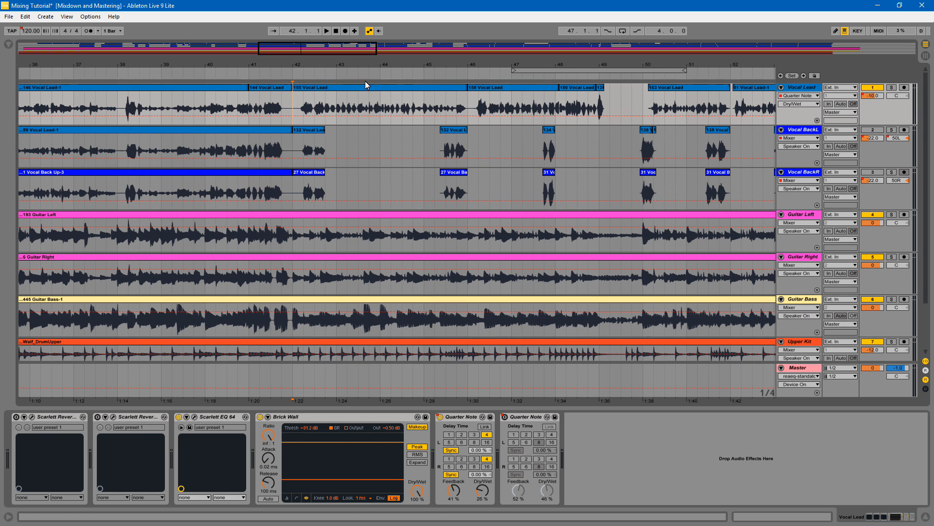
pyautogui.press('space')
pyautogui.moveTo(349, 50); pyautogui.dragTo(349, 52)
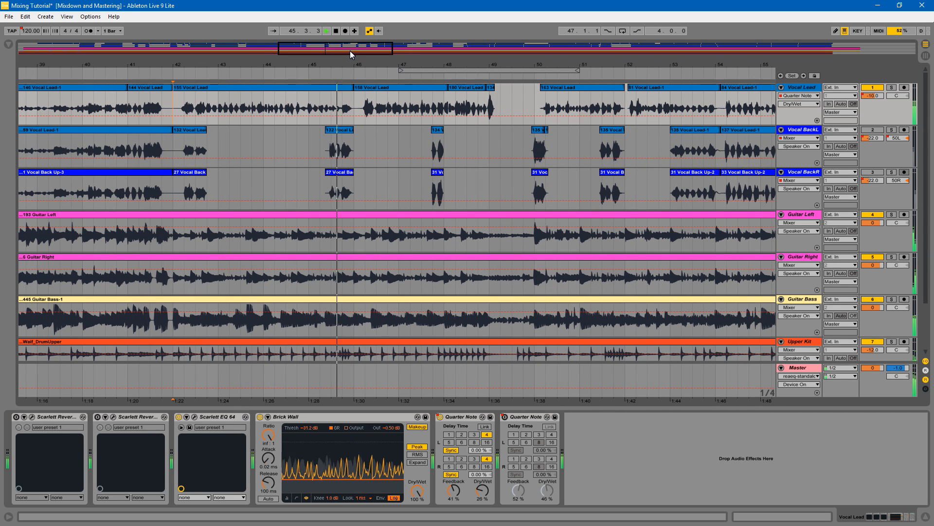
pyautogui.press('space')
# Deactivate the Bass Drum, Upper Kit, Guitar Bass, Guitar Right and Guitar Left tracks
pyautogui.scroll(-3, 889, 247)
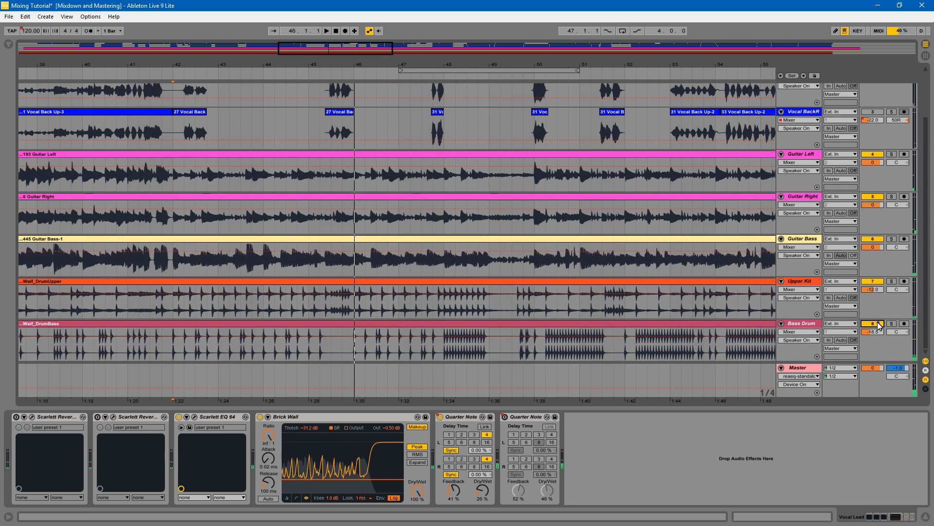
pyautogui.moveTo(876, 284); pyautogui.dragTo(875, 157)
pyautogui.scroll(3, 876, 157)
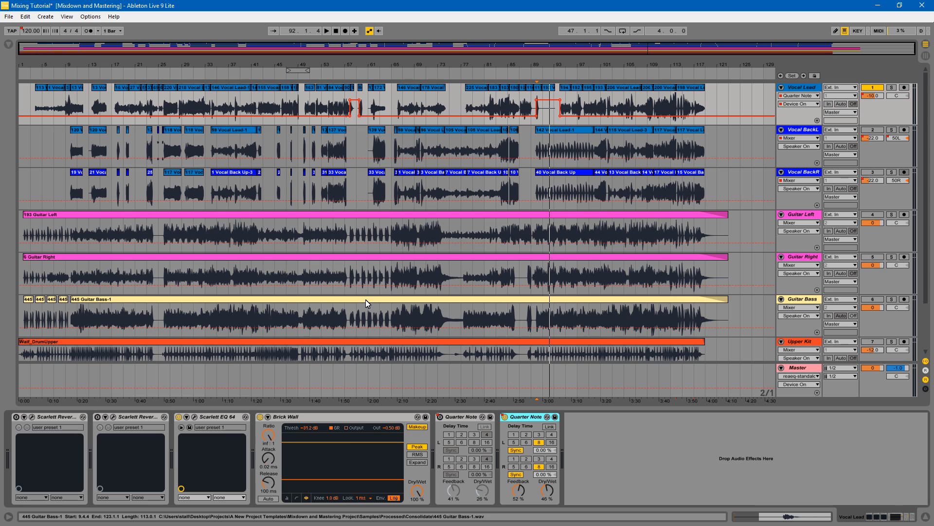
# Select Vocal BackL, check its Brick Wall and Scarlett EQ 64 settings, and close the EQ window
pyautogui.click(802, 131)
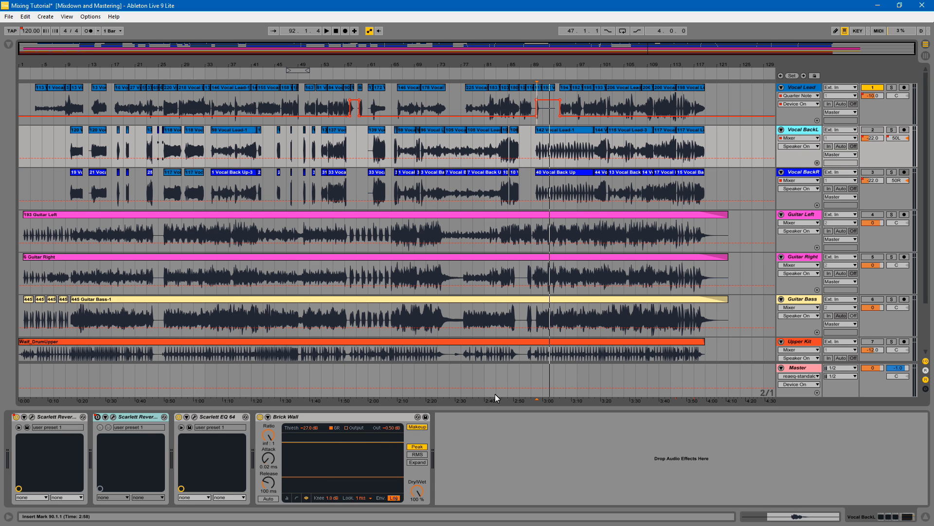
pyautogui.click(350, 418)
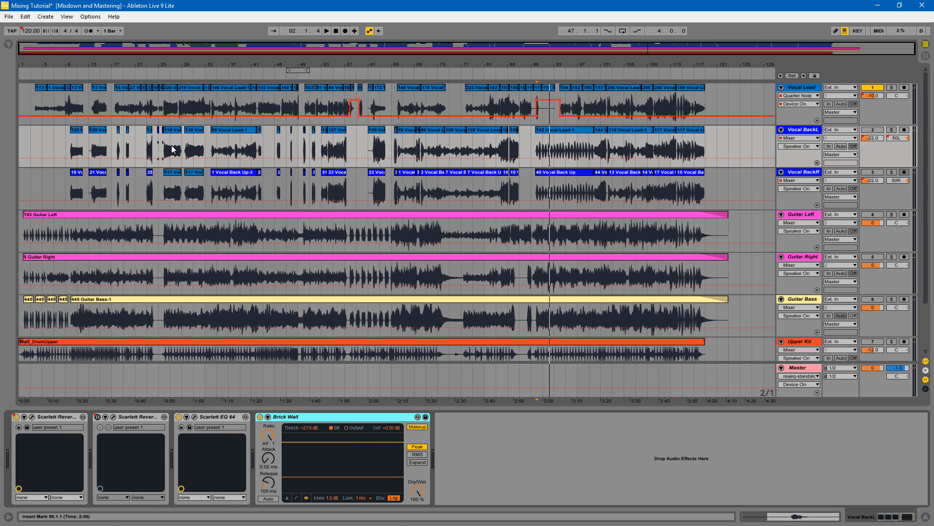
pyautogui.moveTo(269, 54)
pyautogui.mouseDown()
pyautogui.moveTo(246, 48)
pyautogui.moveTo(271, 50)
pyautogui.mouseUp()
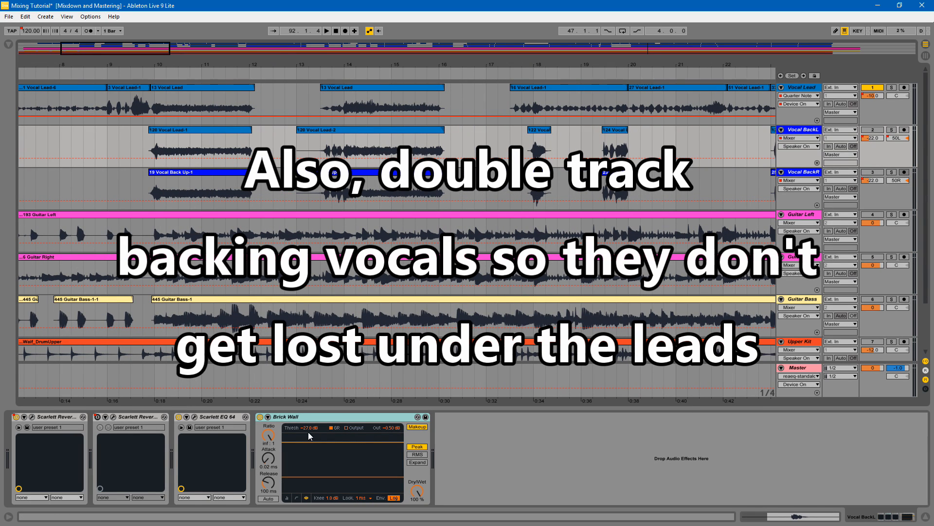
pyautogui.click(195, 417)
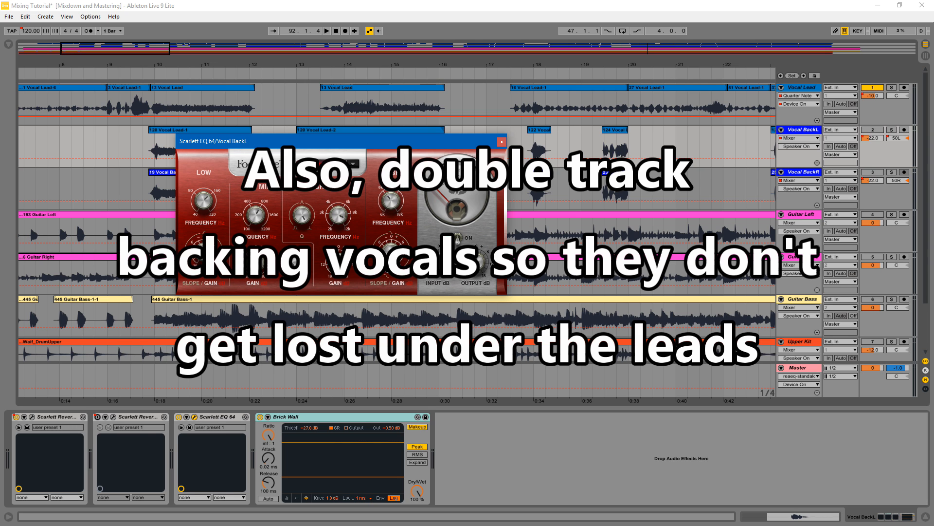
pyautogui.click(502, 141)
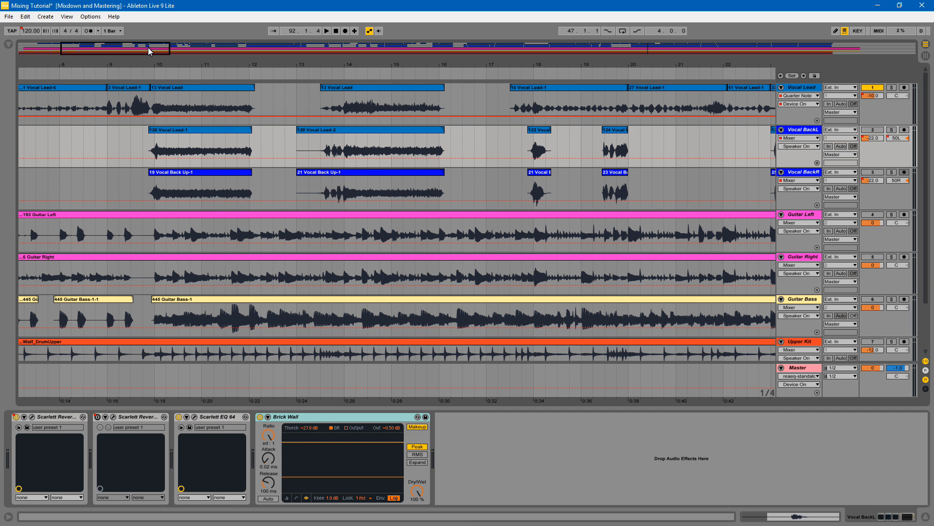
# Deactivate Vocal Lead and activate Guitar Left, Guitar Right, Guitar Bass, Upper Kit and Bass Drum
pyautogui.moveTo(149, 51); pyautogui.dragTo(312, 300)
pyautogui.click(61, 418)
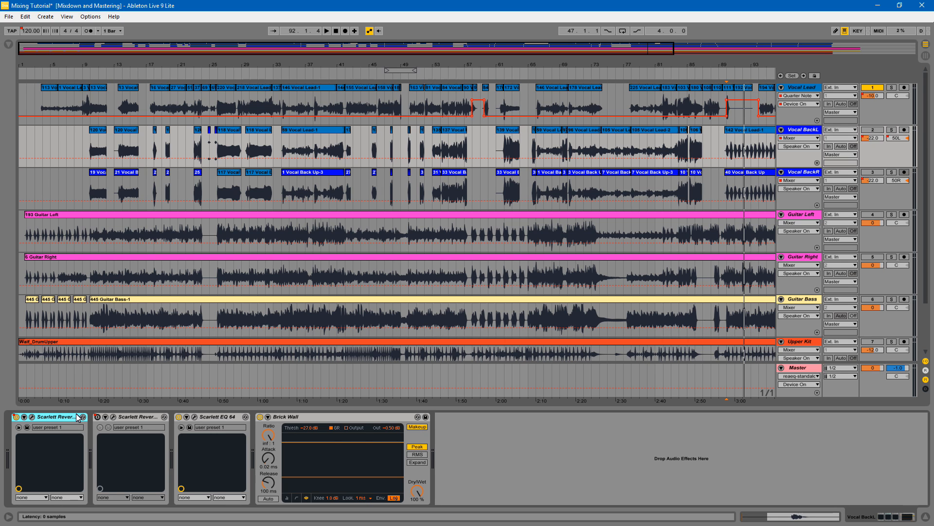
pyautogui.click(878, 87)
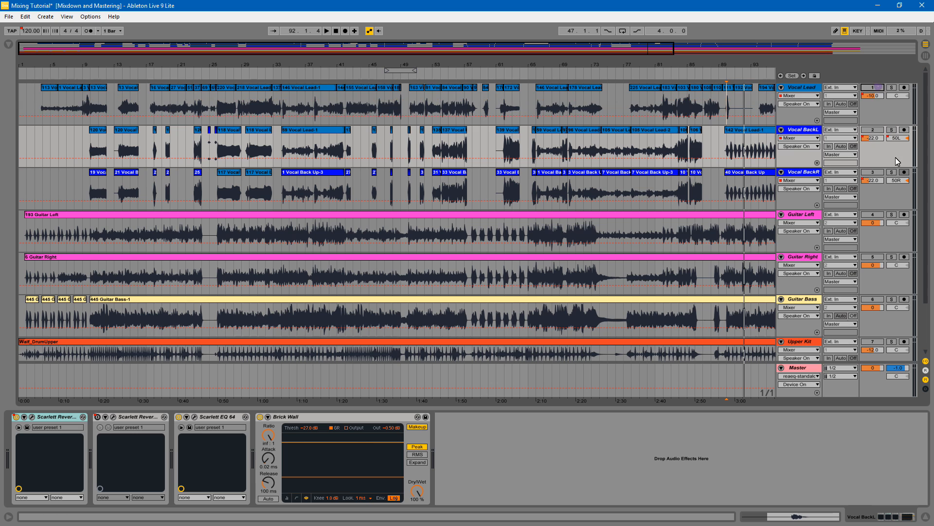
pyautogui.scroll(-3, 898, 160)
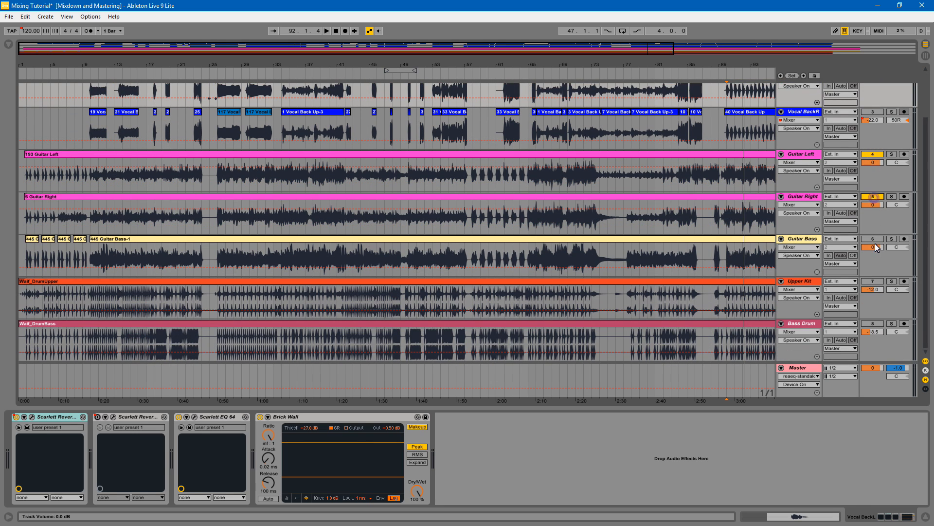
pyautogui.scroll(1, 871, 311)
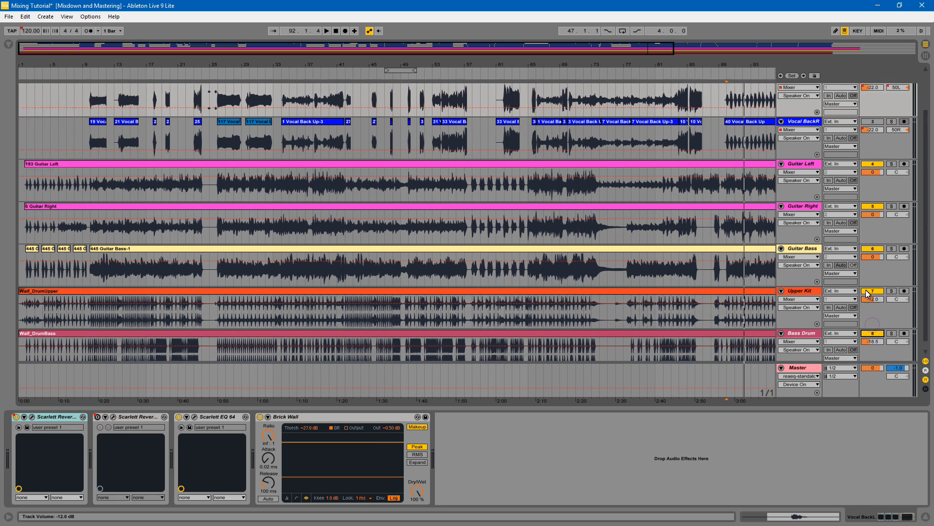
pyautogui.scroll(3, 868, 292)
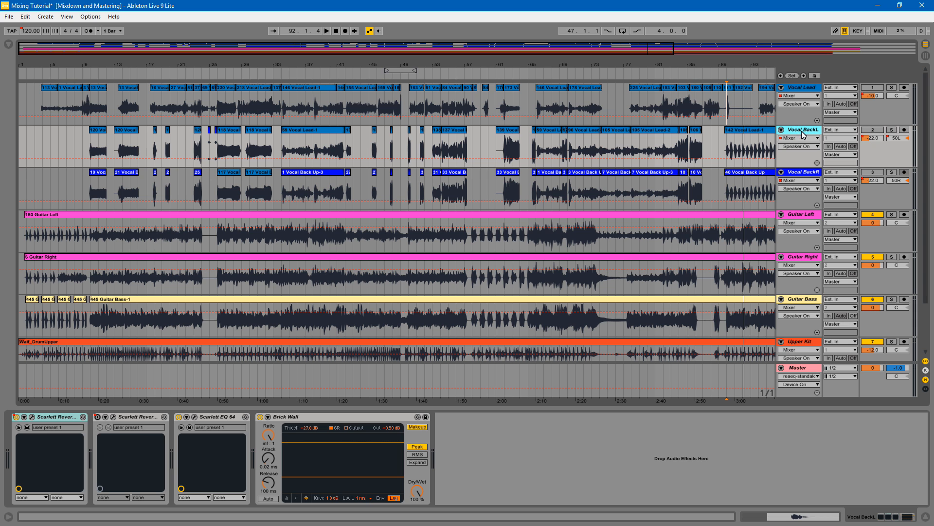
# Play the guitars, bass and drums from 34.1.1 without any vocals
pyautogui.moveTo(614, 54); pyautogui.dragTo(609, 45)
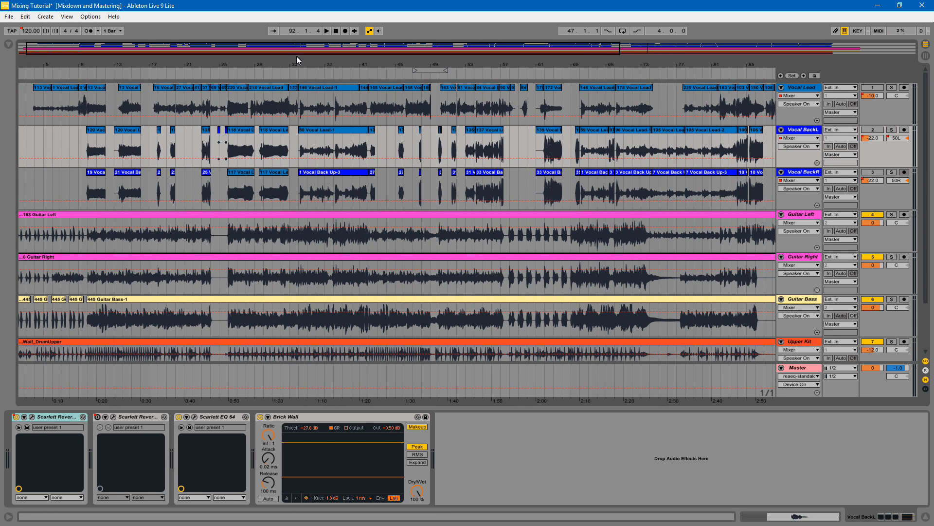
pyautogui.moveTo(296, 53); pyautogui.dragTo(295, 59)
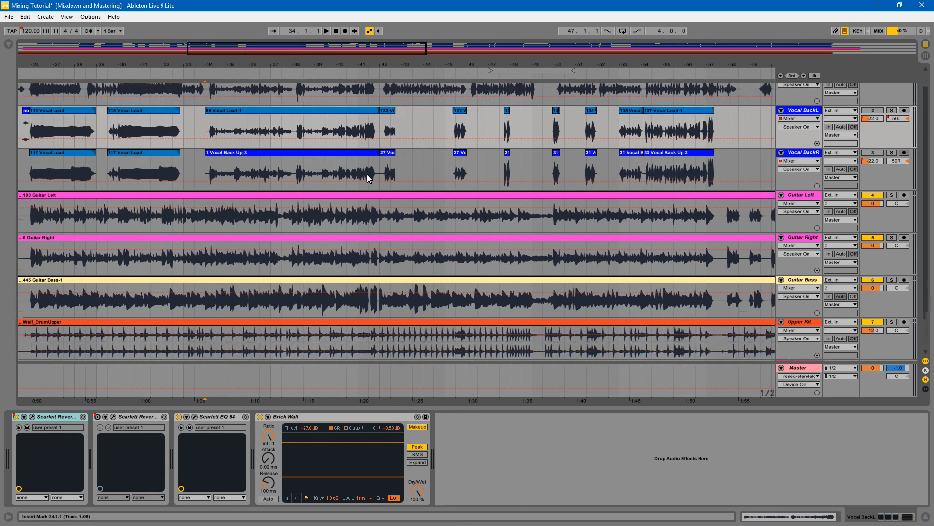
pyautogui.click(363, 174)
pyautogui.press('space')
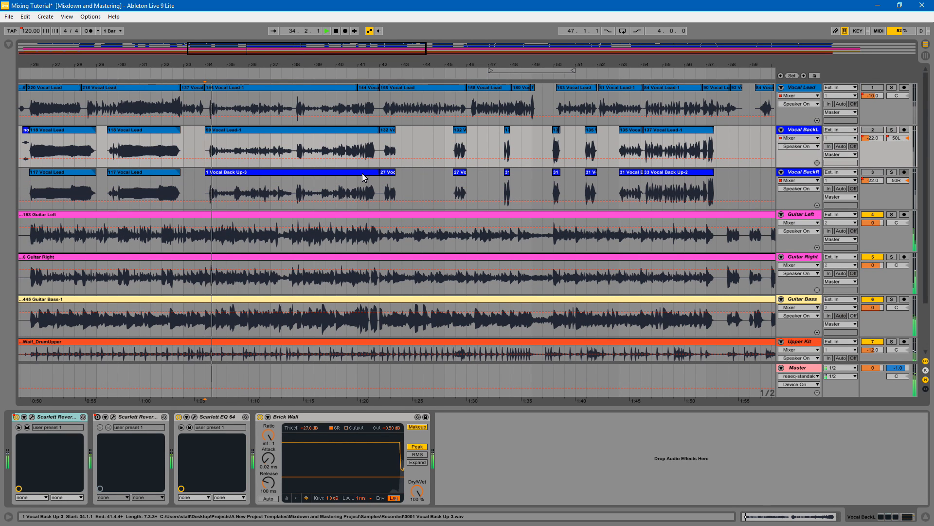
# Activate Vocal BackL and Vocal BackR and listen to the backing vocals with the instruments
pyautogui.click(871, 119)
pyautogui.click(872, 129)
pyautogui.click(873, 172)
pyautogui.press('space')
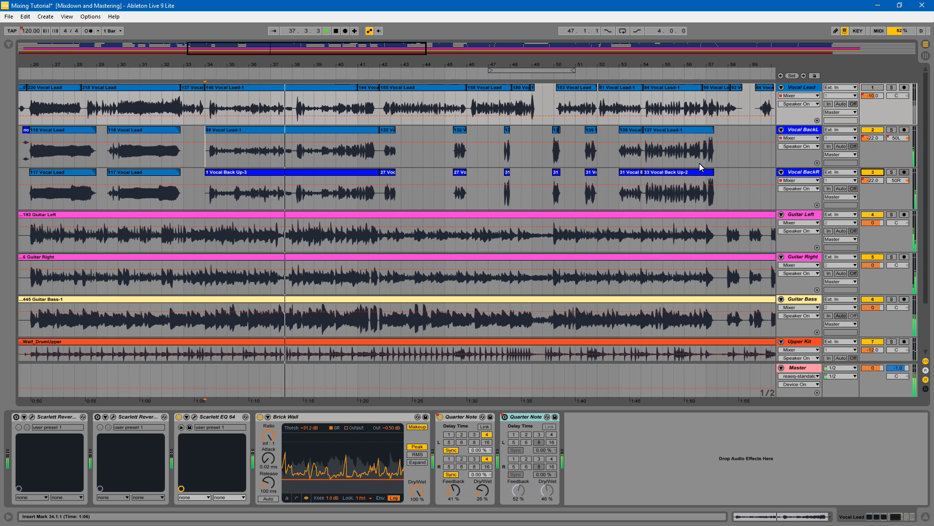
pyautogui.press('space')
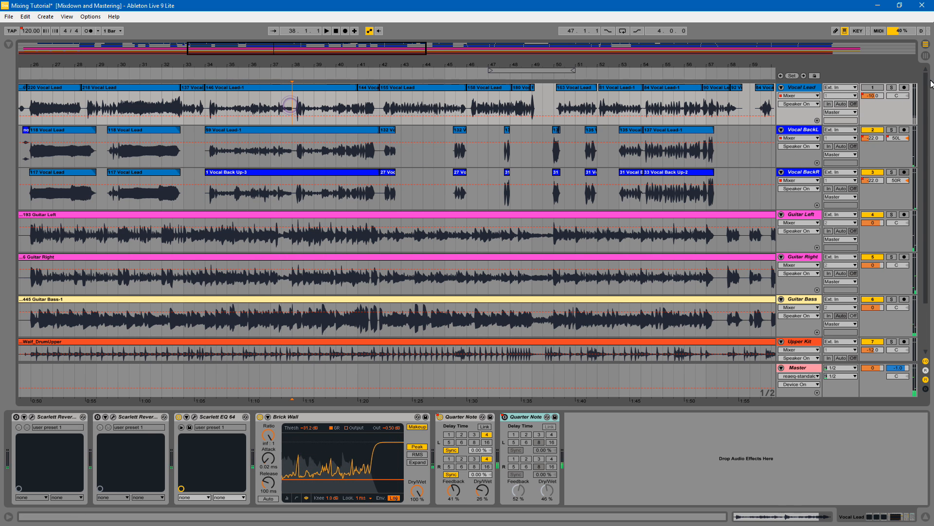
# Activate Vocal Lead and play the full mix from 38.1.1
pyautogui.click(874, 88)
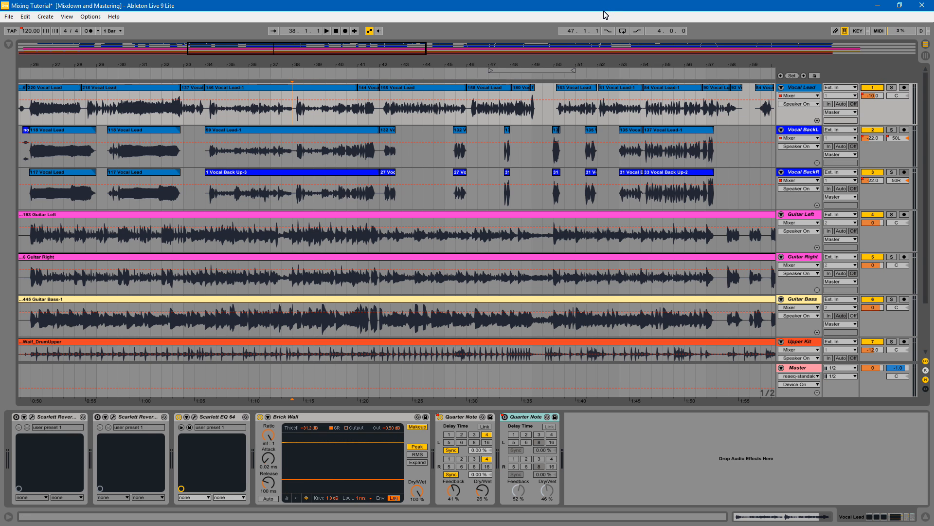
pyautogui.press('space')
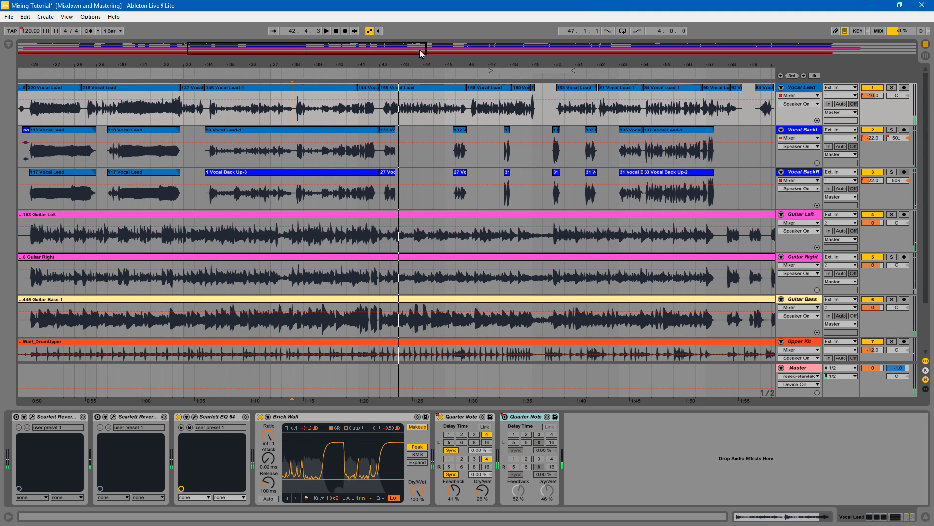
pyautogui.moveTo(421, 54); pyautogui.dragTo(564, 178)
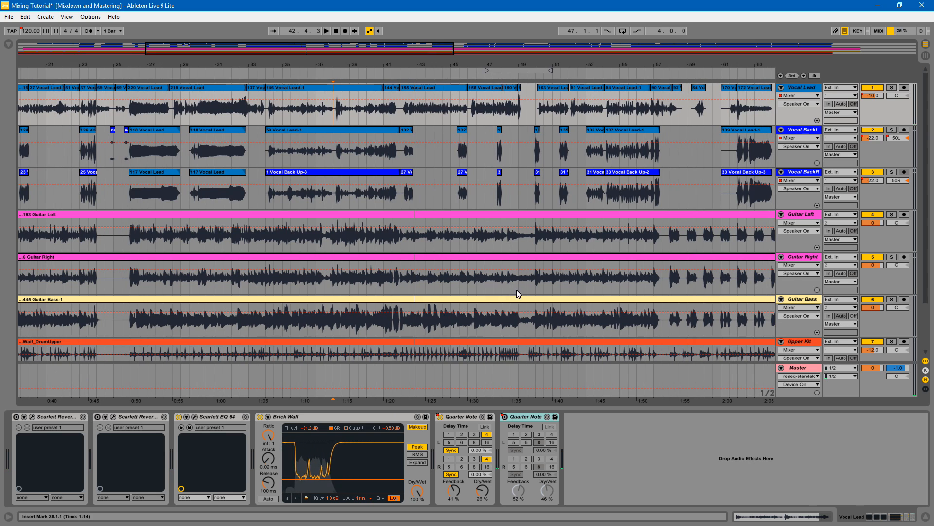
# Look over the Vocal Lead Quarter Note delay and compare the device chains of Vocal BackR and Vocal Lead
pyautogui.click(458, 419)
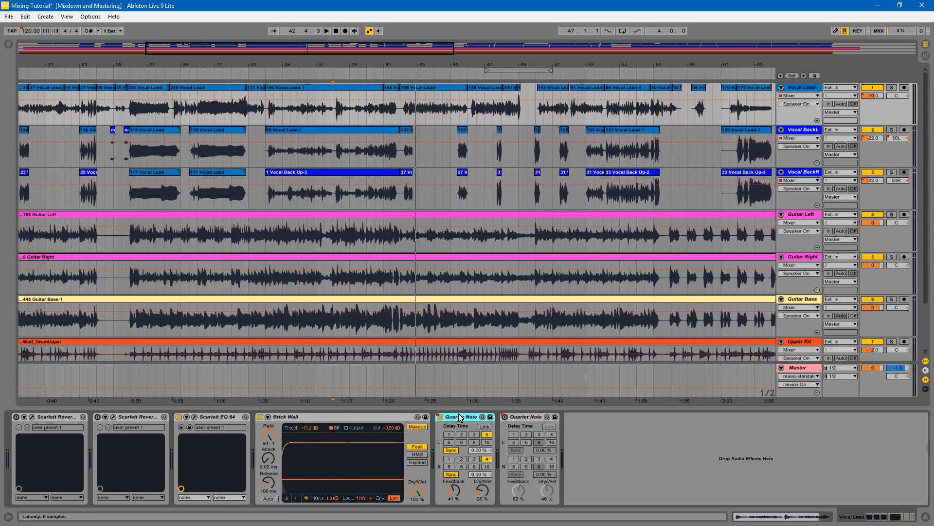
pyautogui.press('-')
pyautogui.press('-')
pyautogui.press('-')
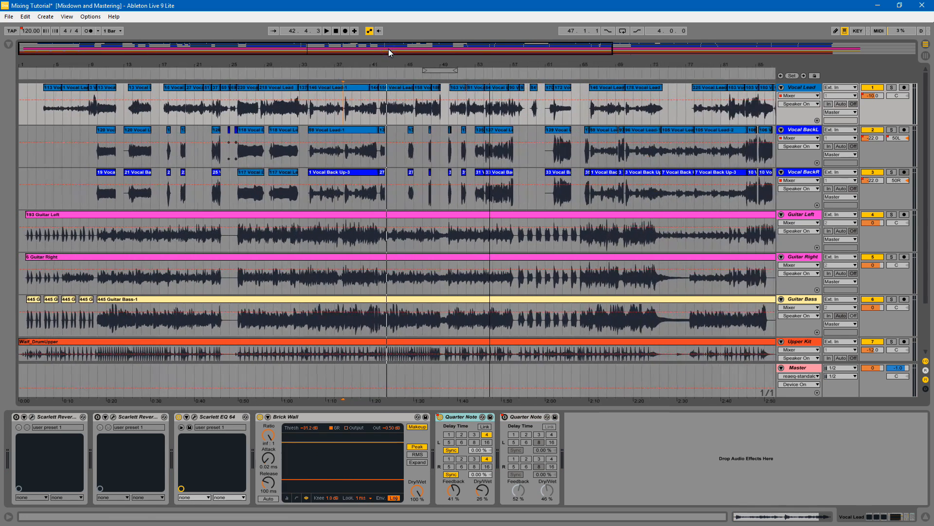
pyautogui.click(787, 210)
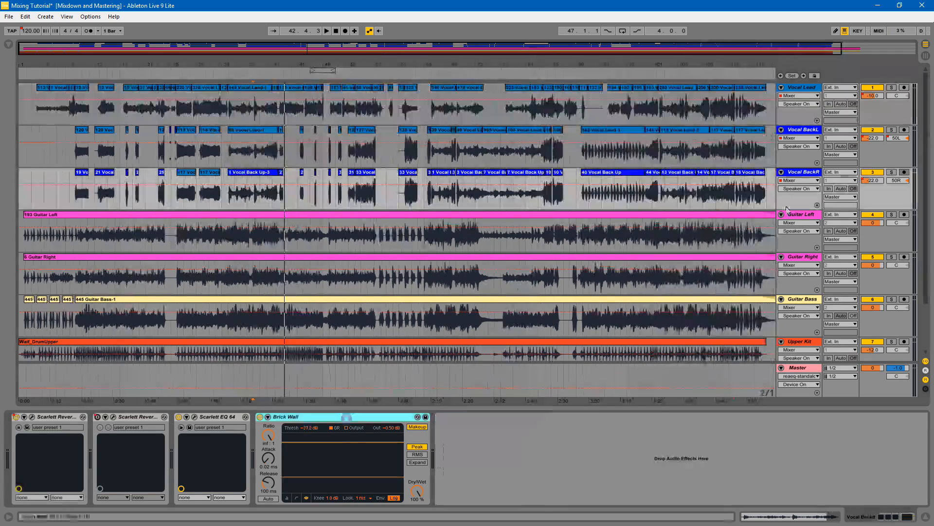
pyautogui.click(806, 88)
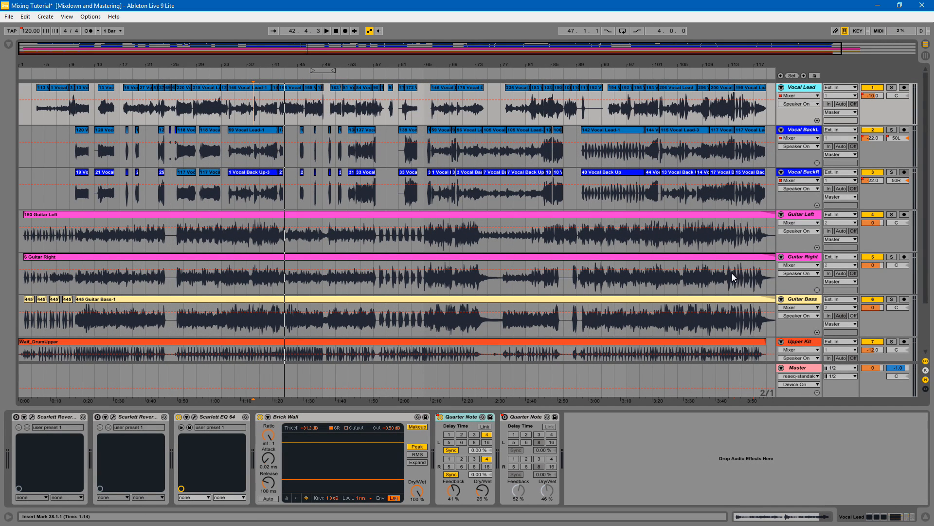
pyautogui.click(878, 5)
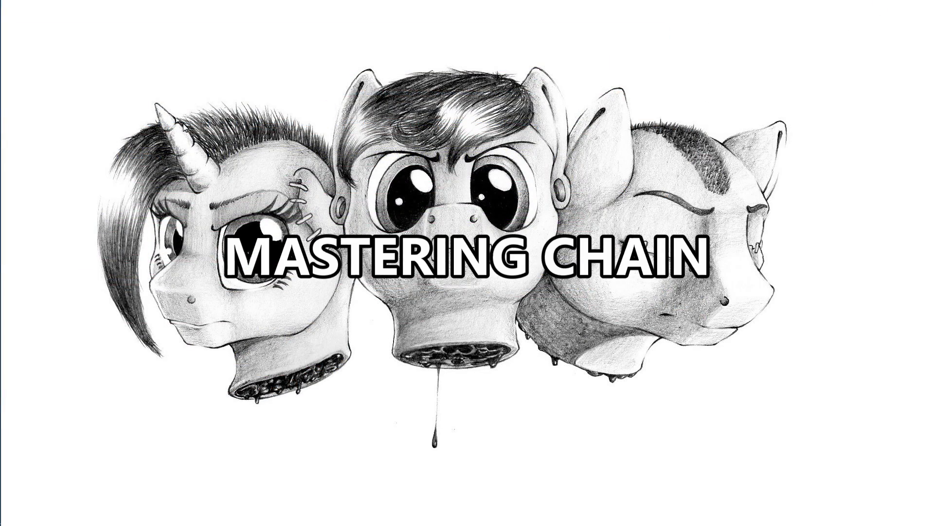
pyautogui.click(11, 94)
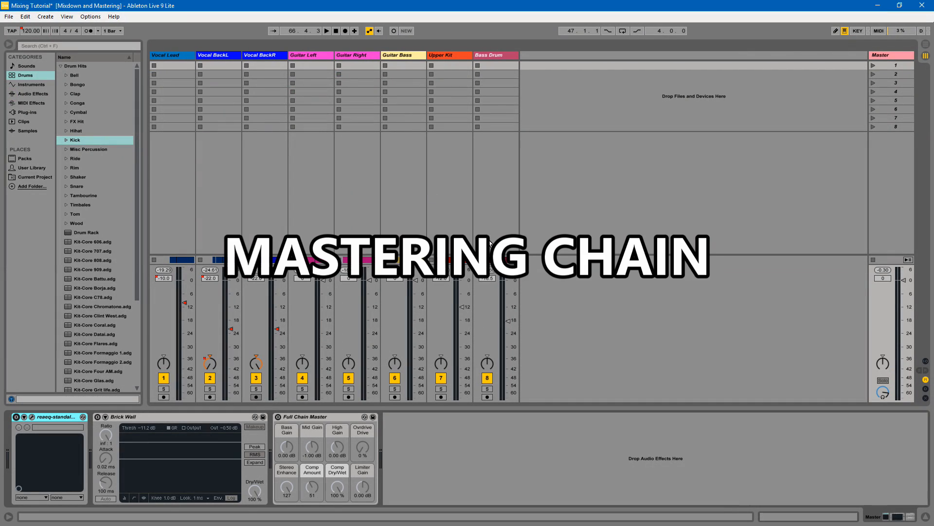
# Go through the device chains of Vocal Lead, Vocal BackL, Vocal BackR, Guitar Left, Guitar Right and Guitar Bass
pyautogui.click(171, 60)
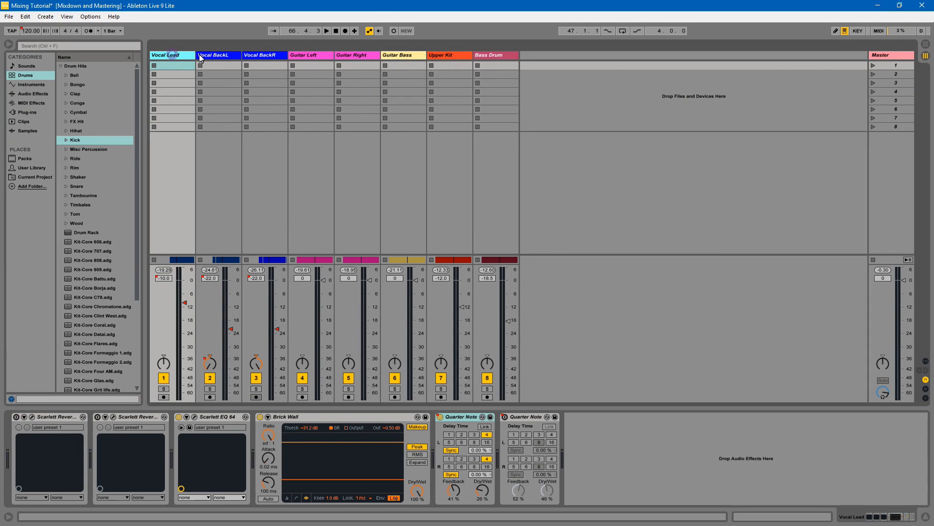
pyautogui.click(206, 54)
pyautogui.click(263, 55)
pyautogui.click(304, 57)
pyautogui.click(358, 55)
pyautogui.click(398, 54)
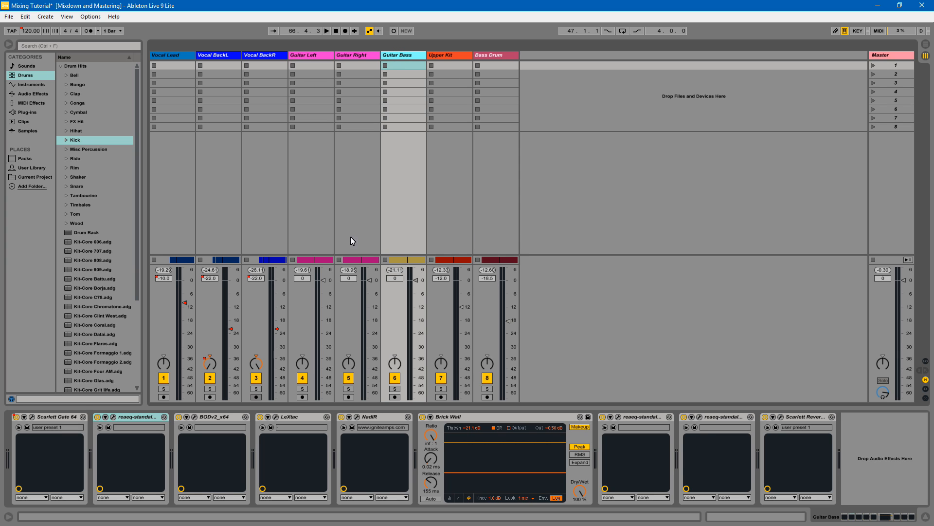
# Hide the browser and show the device chain of the Master track
pyautogui.click(9, 44)
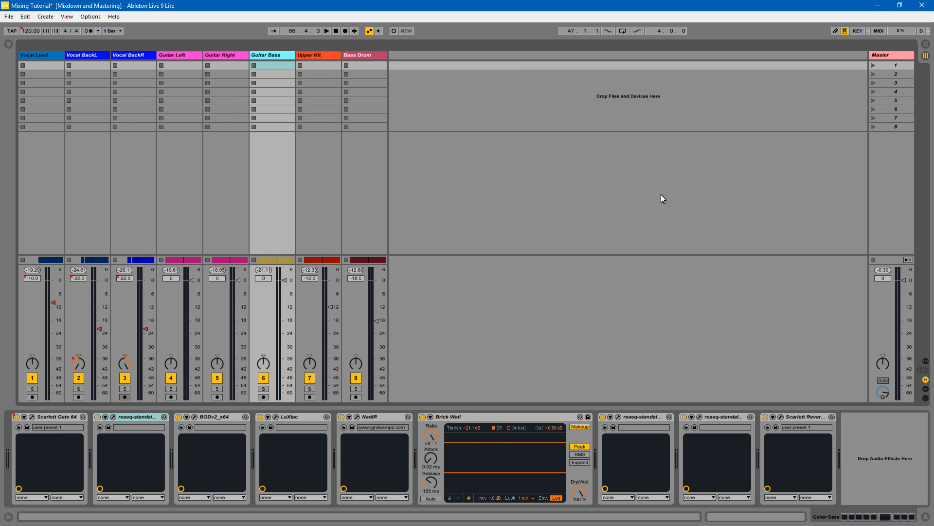
pyautogui.click(898, 55)
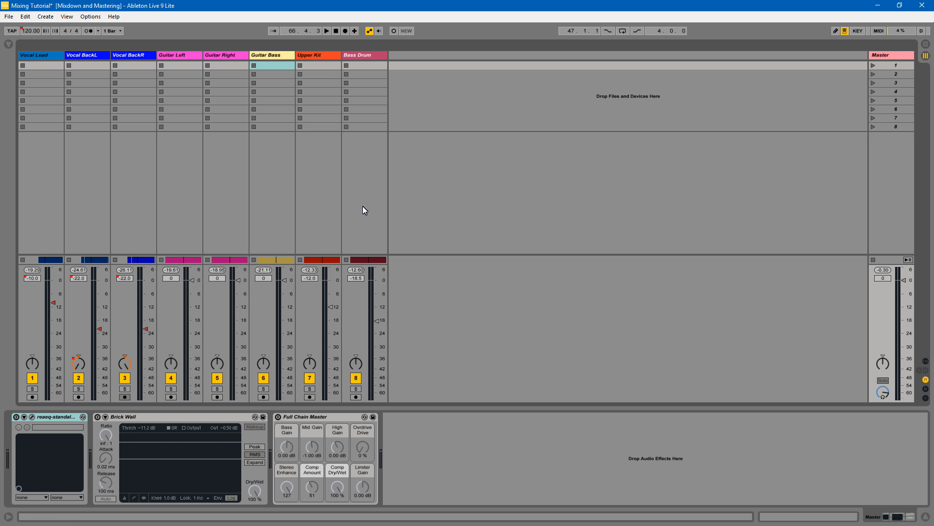
pyautogui.click(537, 216)
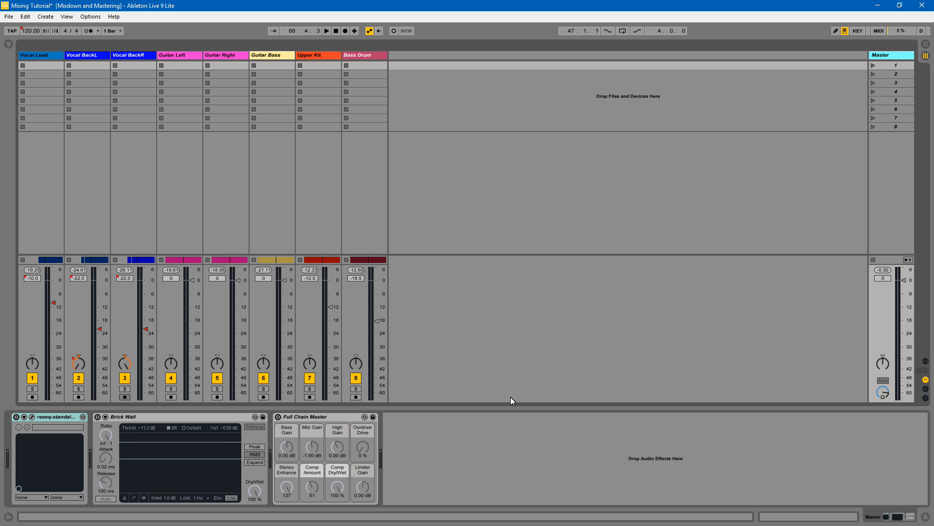
# Play the full mix with the master devices off and check the Master level
pyautogui.press('space')
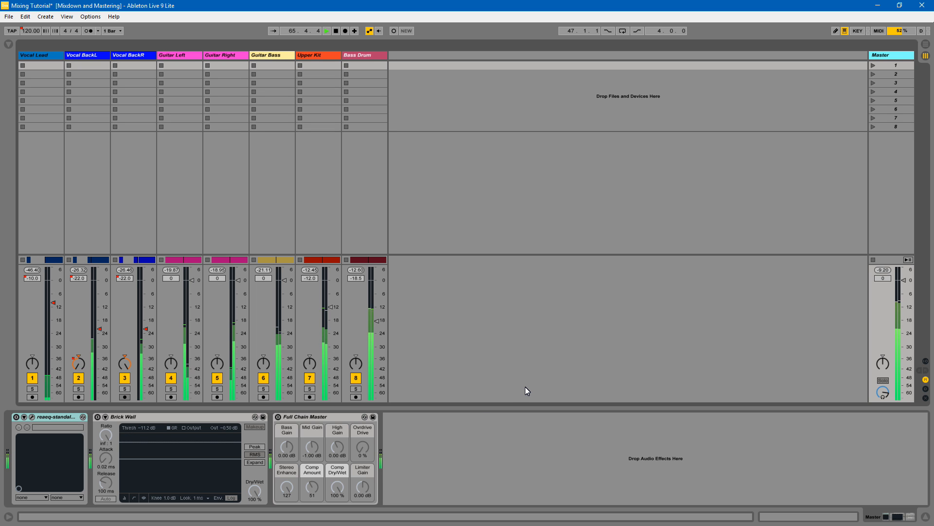
pyautogui.click(880, 291)
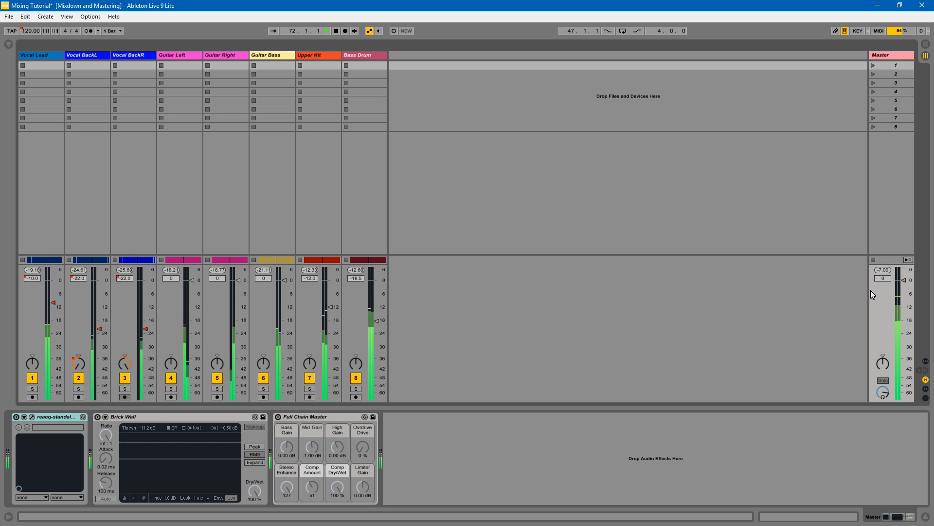
pyautogui.press('space')
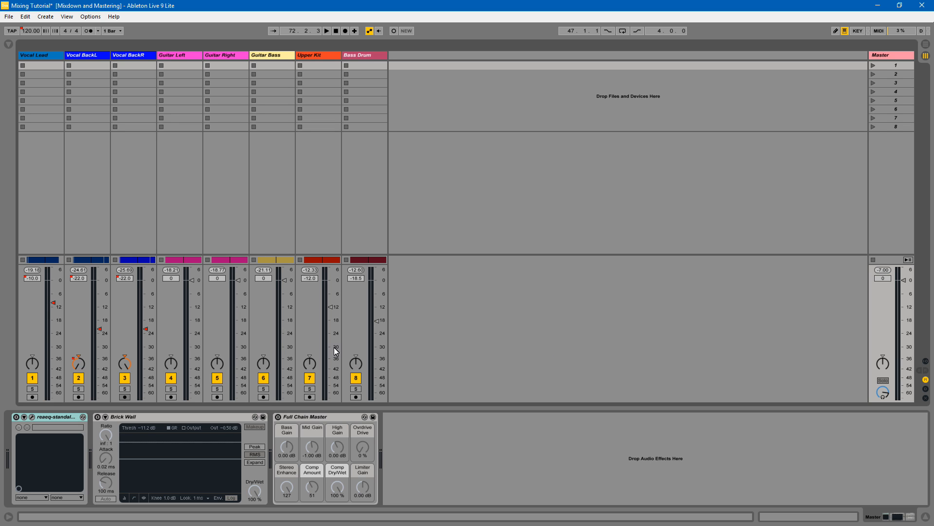
# Open the ReaEQ window on the Master and examine the settings of bands 1 and 3
pyautogui.click(194, 417)
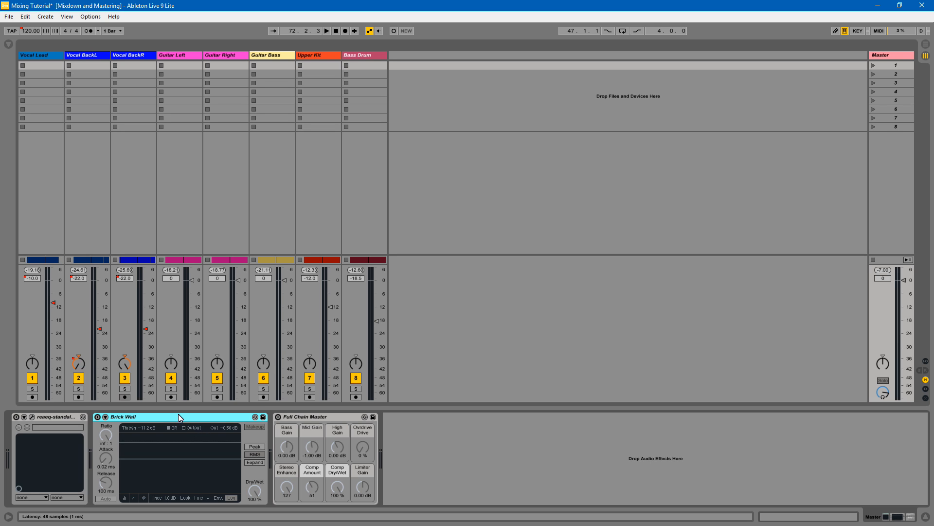
pyautogui.click(45, 418)
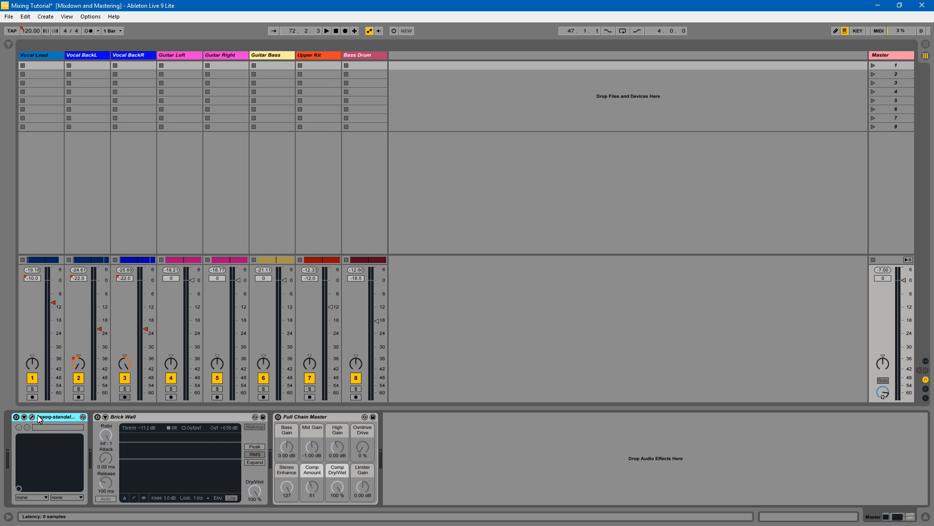
pyautogui.click(32, 417)
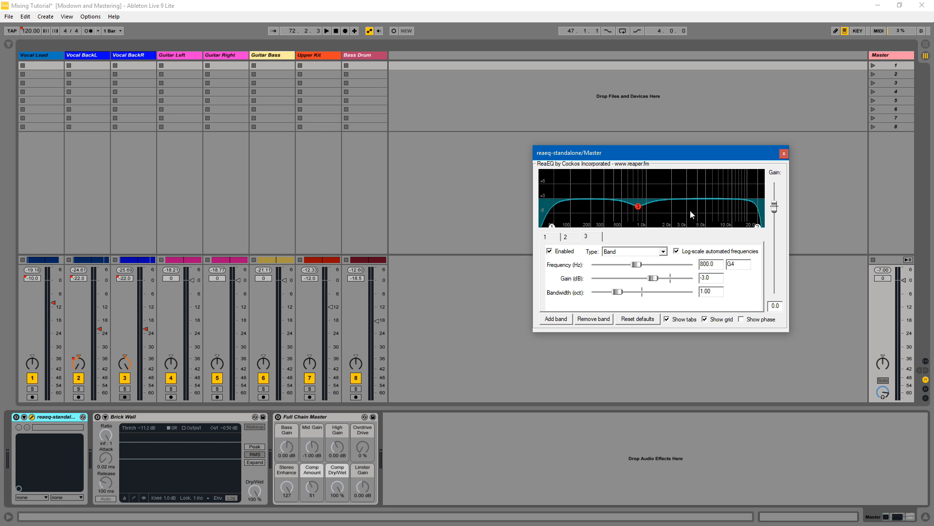
pyautogui.click(552, 227)
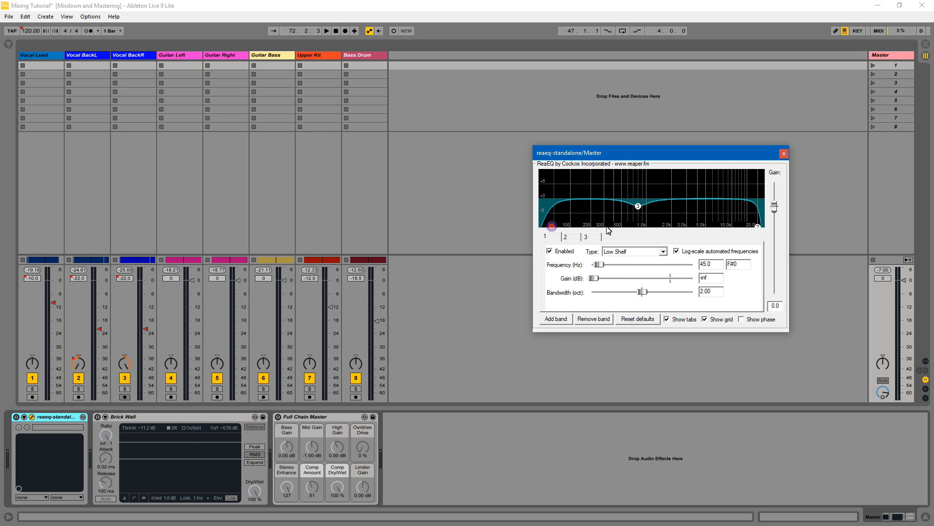
pyautogui.click(639, 207)
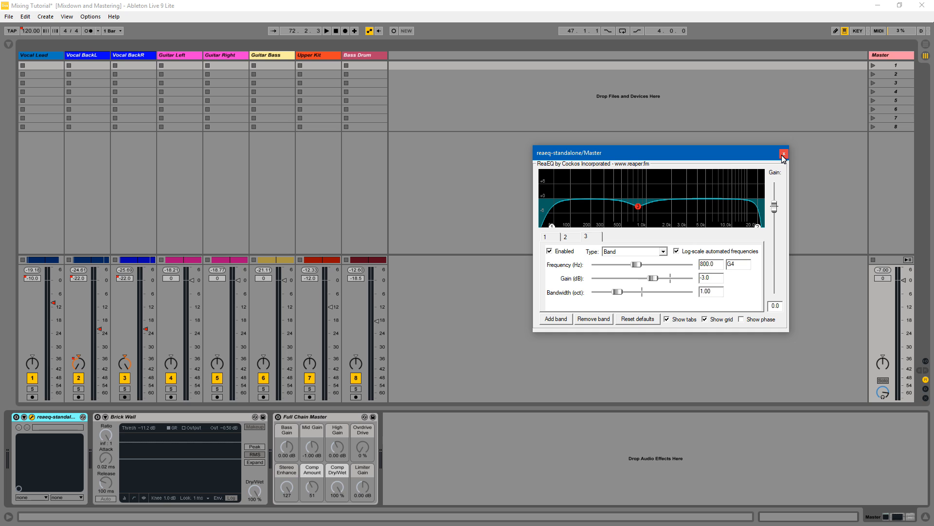
# Turn on ReaEQ on the Master, review its low shelf band, and select the master Brick Wall
pyautogui.click(17, 418)
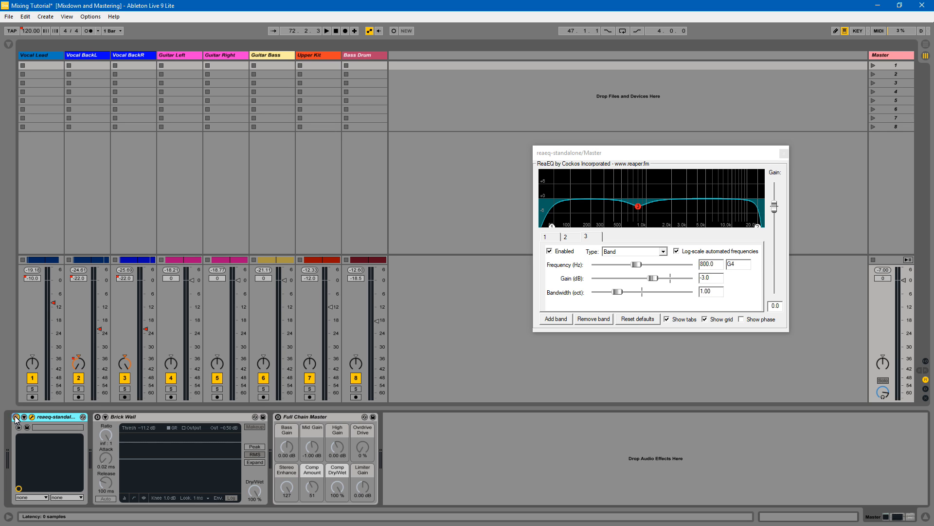
pyautogui.click(553, 226)
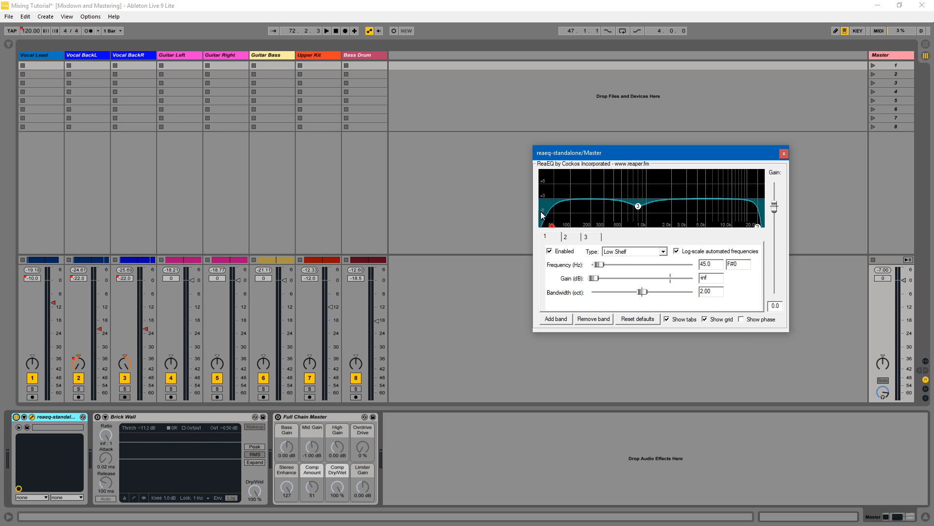
pyautogui.click(160, 417)
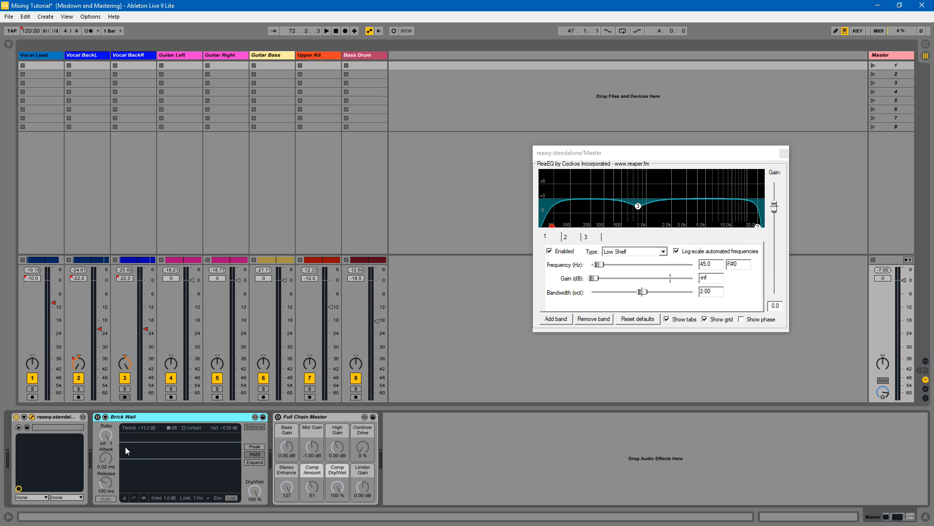
# Examine the three bands of the Master ReaEQ, from the two outer cuts to the 800 Hz mid band
pyautogui.click(757, 225)
pyautogui.click(552, 226)
pyautogui.click(545, 375)
pyautogui.click(636, 154)
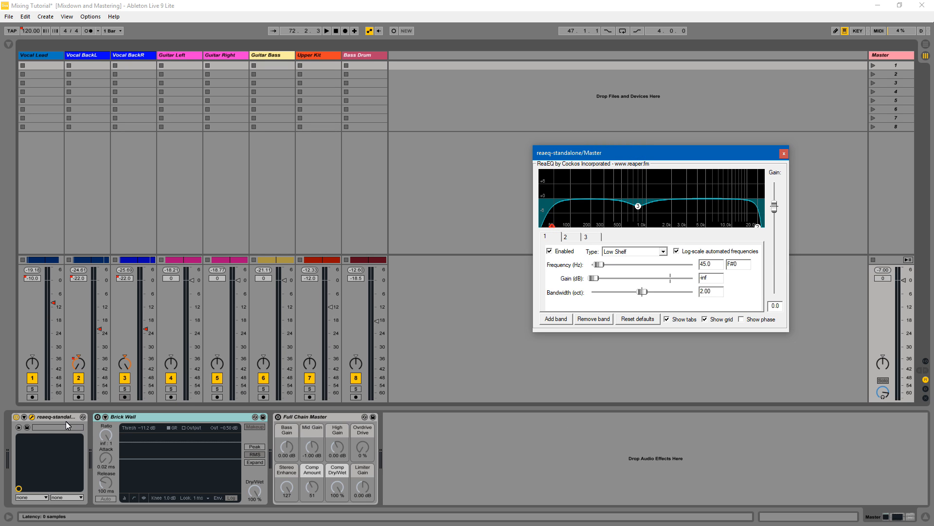
pyautogui.click(168, 419)
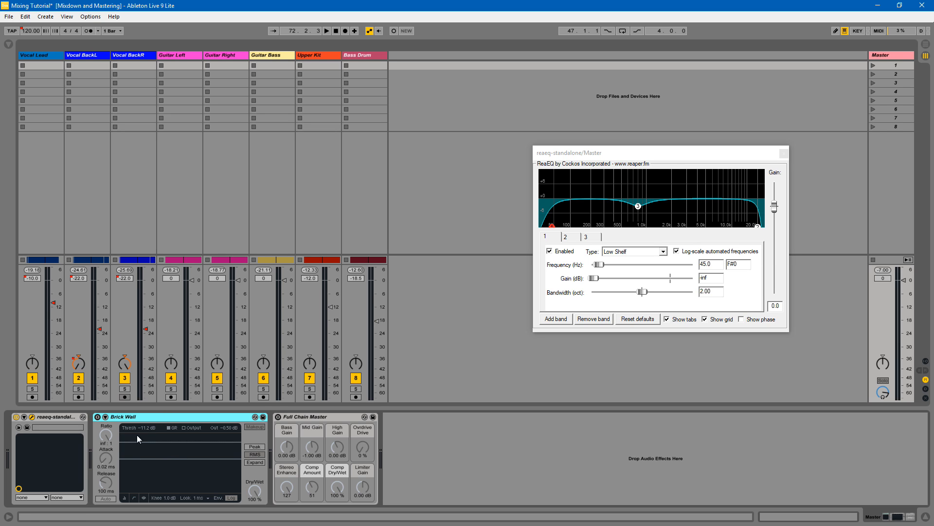
pyautogui.click(639, 207)
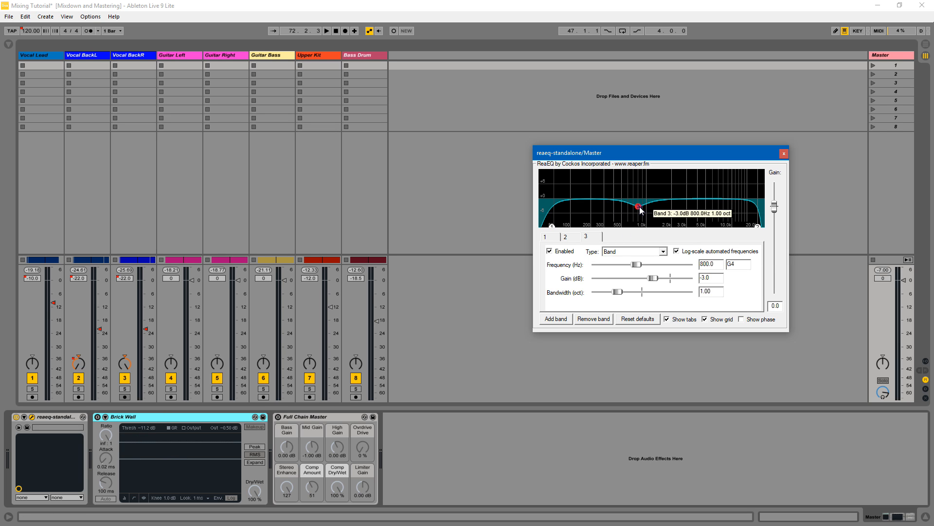
# Close the ReaEQ window and turn on the Brick Wall compressor on the Master
pyautogui.click(783, 154)
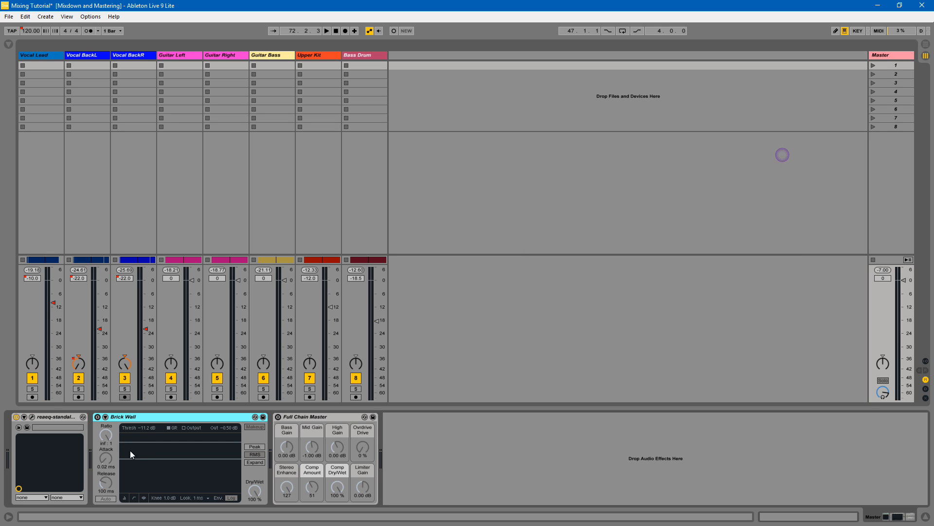
pyautogui.click(97, 417)
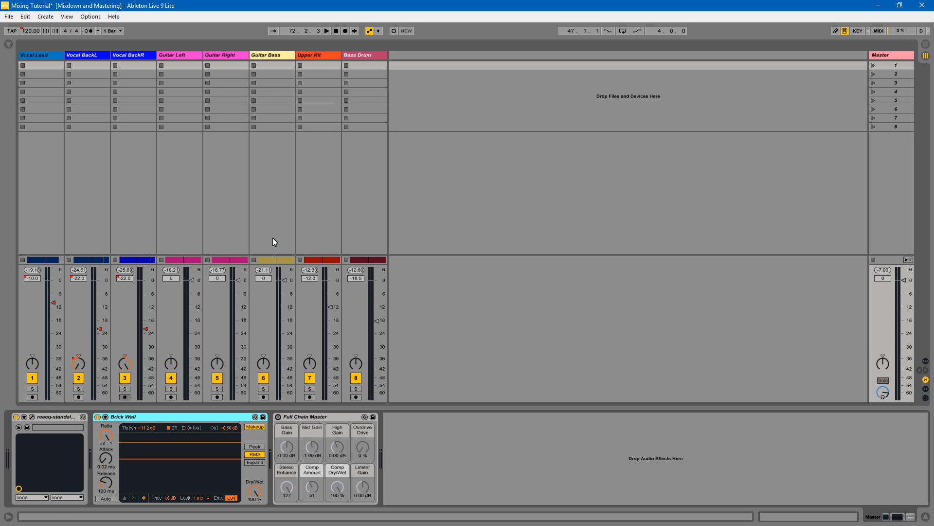
# Look through the device chains of the guitar, bass, vocal and Bass Drum tracks to compare their compression
pyautogui.click(207, 55)
pyautogui.click(182, 56)
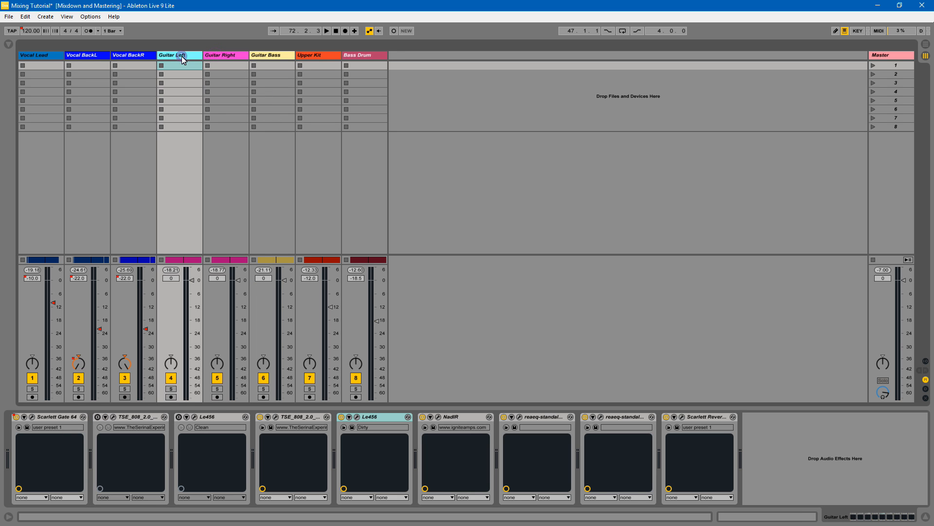
pyautogui.click(368, 57)
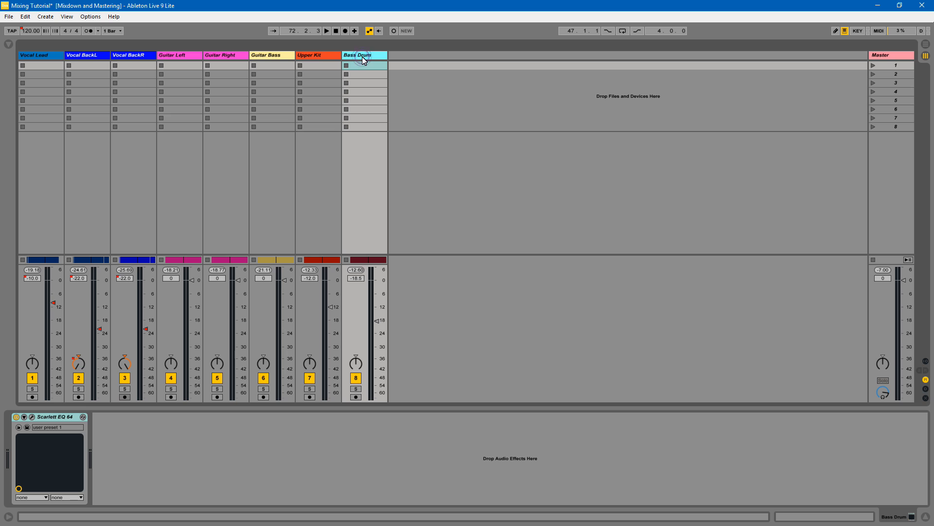
pyautogui.click(284, 56)
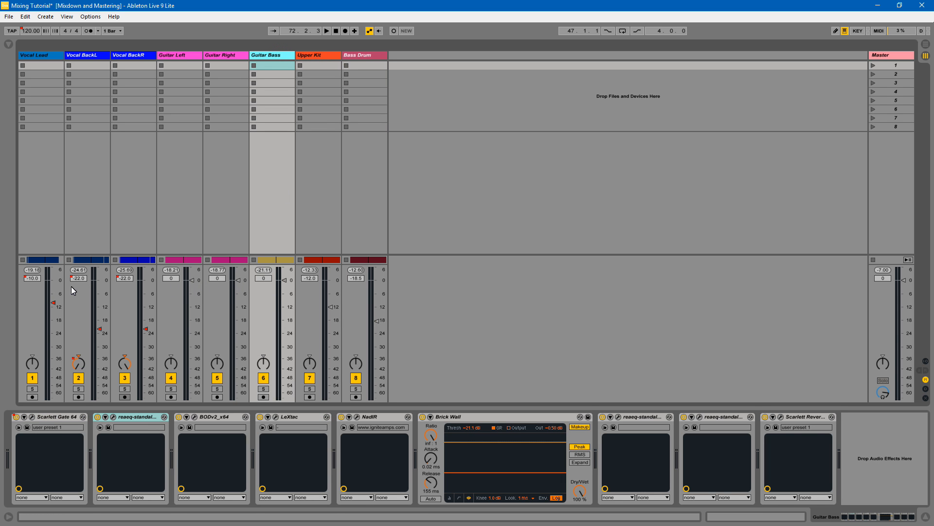
pyautogui.click(123, 55)
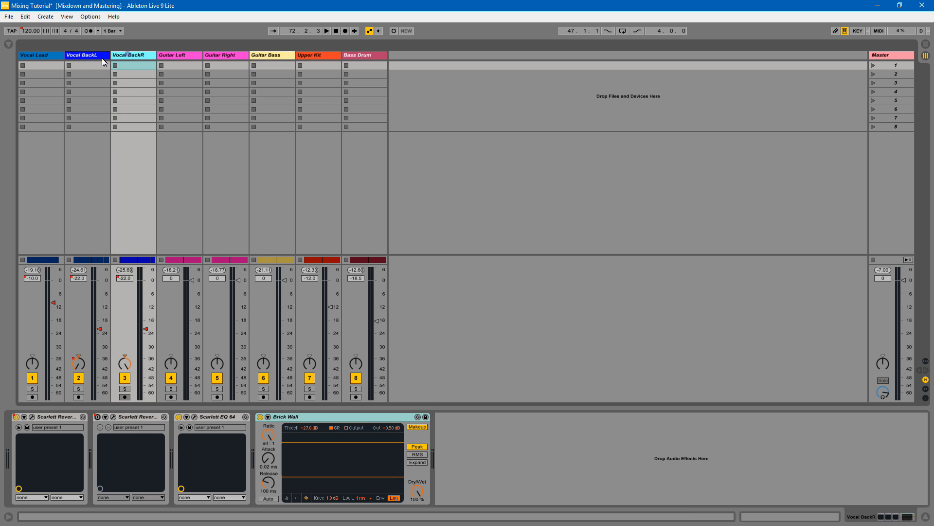
pyautogui.click(43, 56)
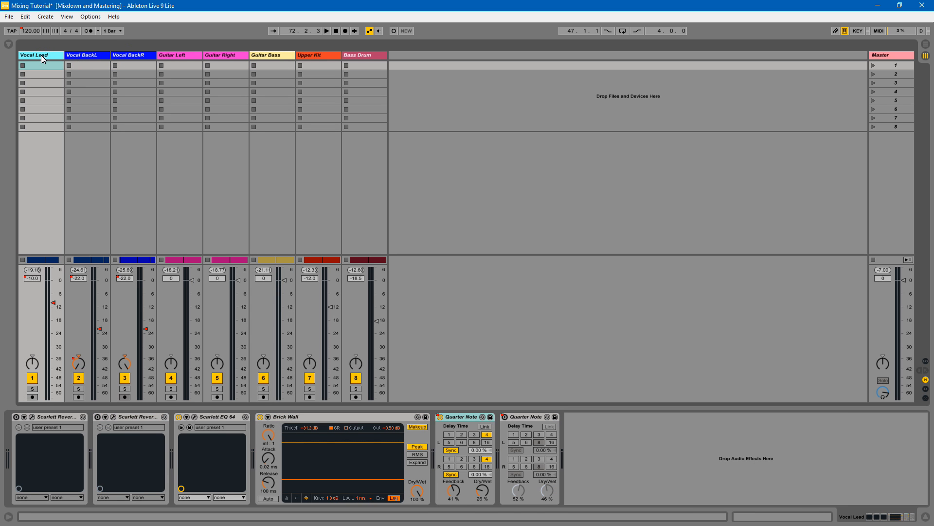
pyautogui.click(75, 57)
pyautogui.click(364, 56)
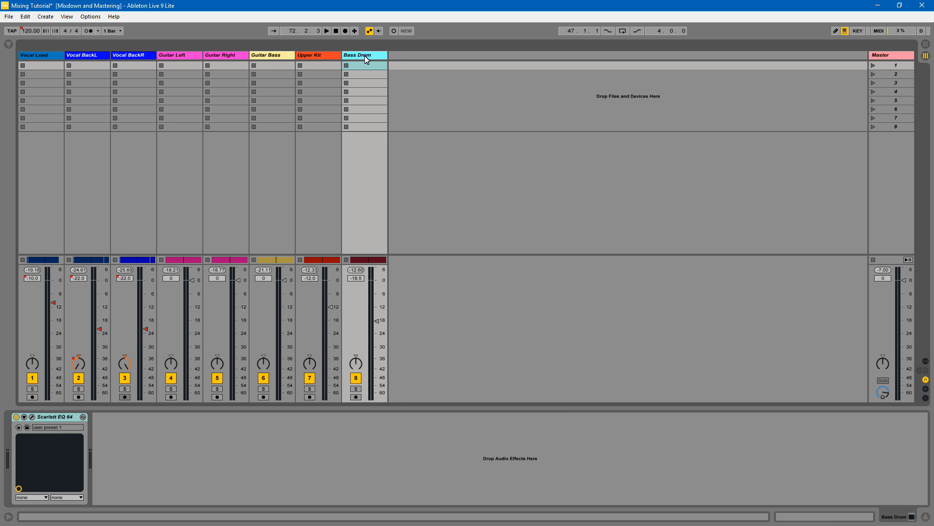
# Return to the Master chain, turn on the Full Chain Master rack, and review its Stereo Enhance and Mid Gain settings
pyautogui.click(898, 54)
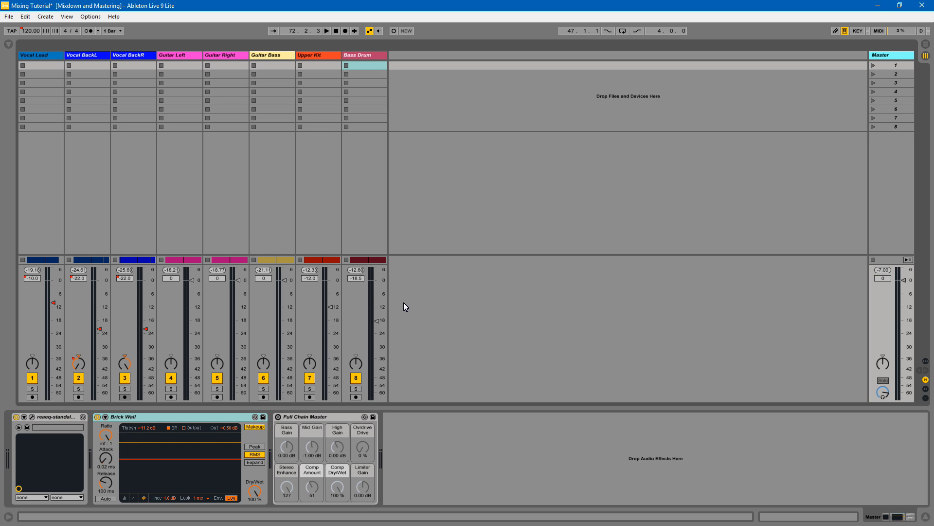
pyautogui.click(283, 419)
pyautogui.click(278, 416)
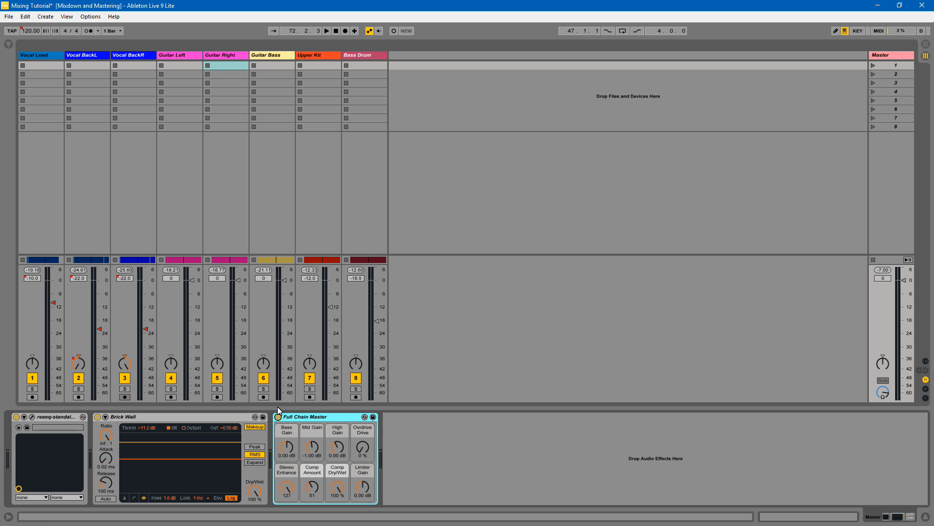
pyautogui.click(287, 489)
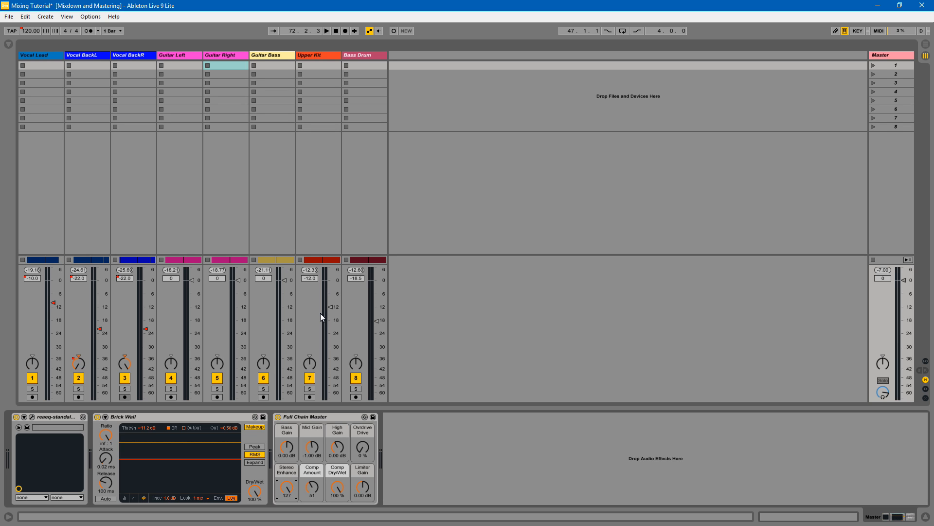
pyautogui.click(311, 449)
pyautogui.click(342, 417)
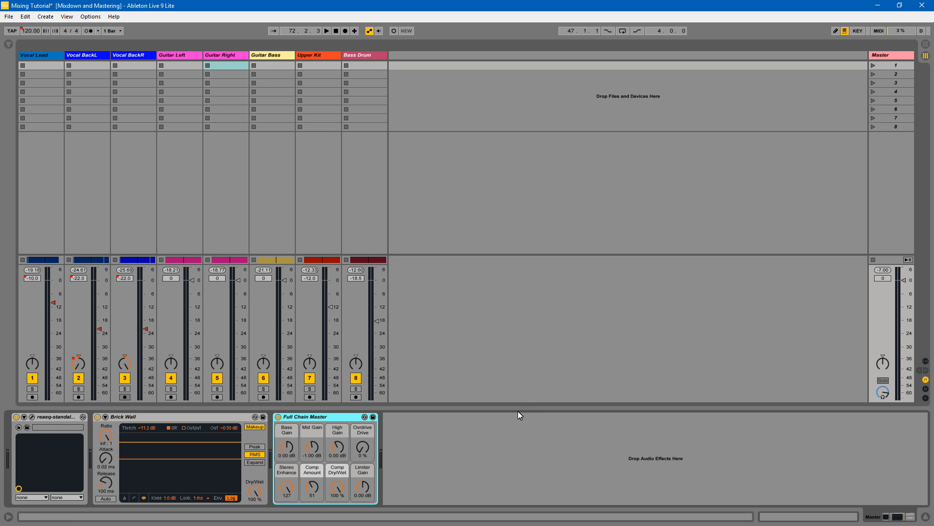
# Play the full mix with all three master devices on, check the Master level, and stop playback
pyautogui.click(460, 440)
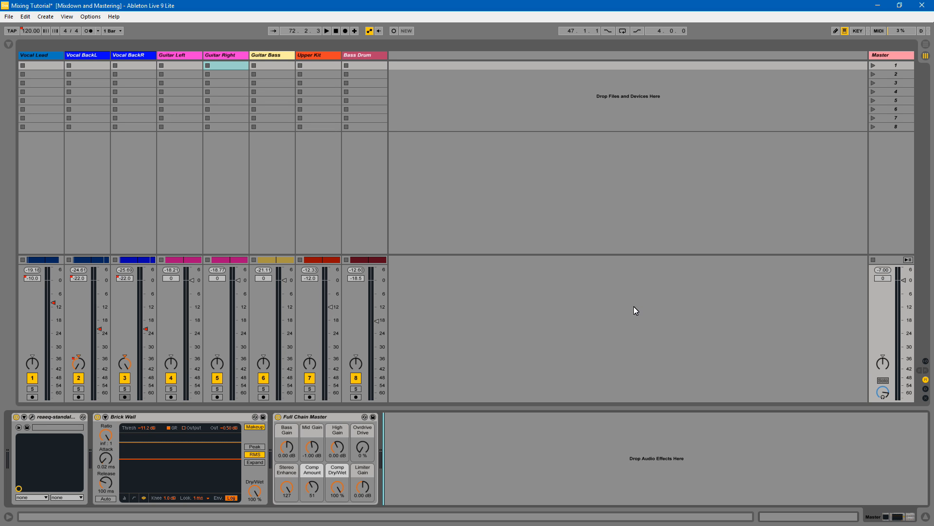
pyautogui.press('space')
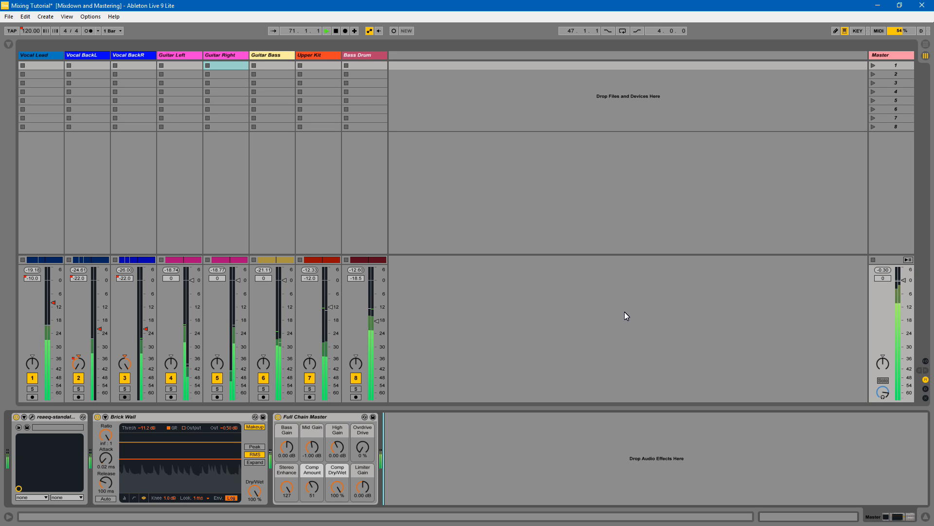
pyautogui.press('space')
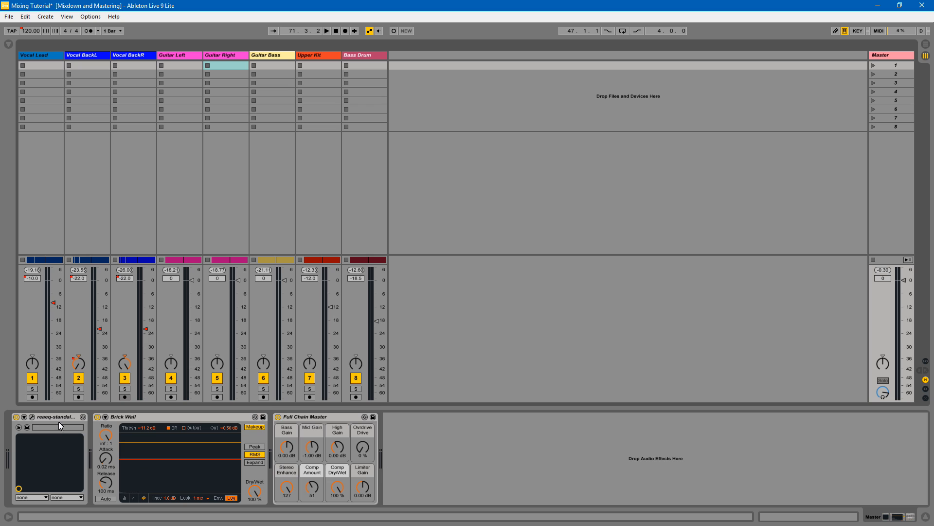
# Review the Master devices, the Vocal Lead volume and chain, and the Bass Drum chain, finishing on the Master chain
pyautogui.click(32, 417)
pyautogui.click(32, 417)
pyautogui.click(322, 416)
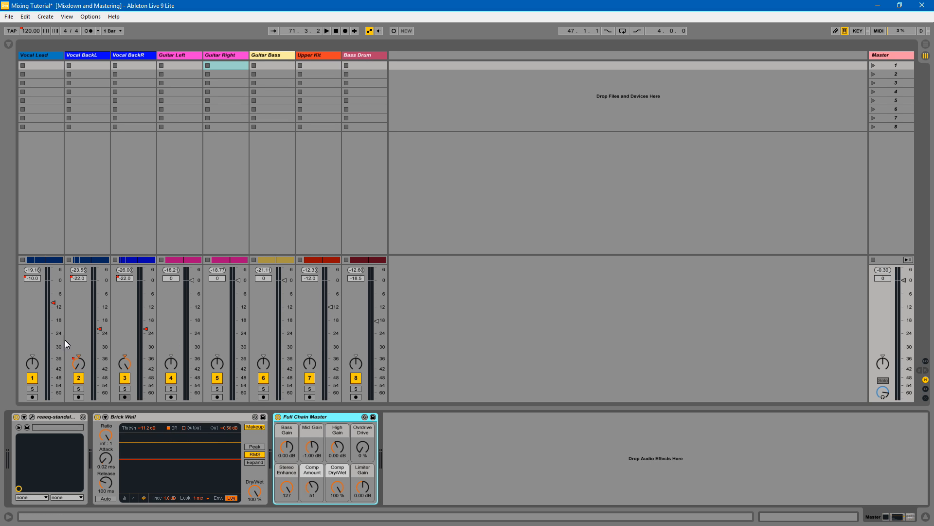
pyautogui.click(32, 280)
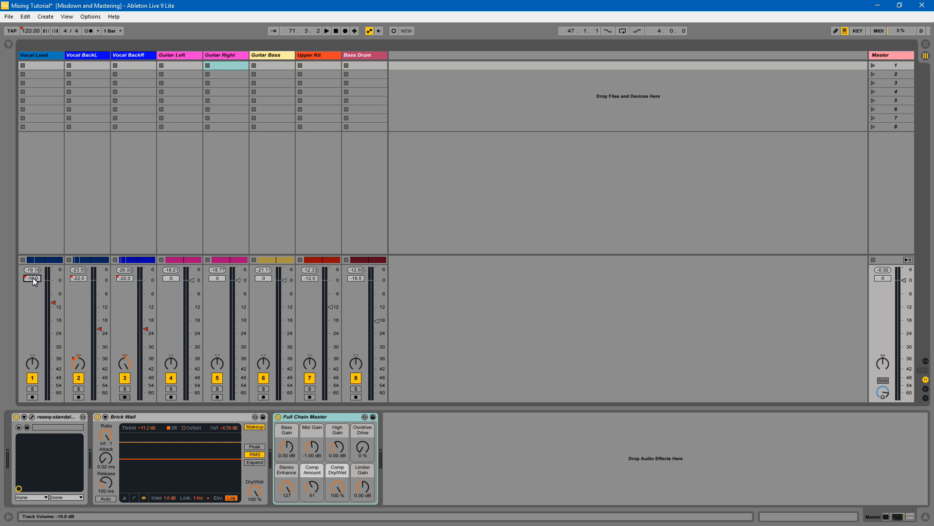
pyautogui.click(58, 56)
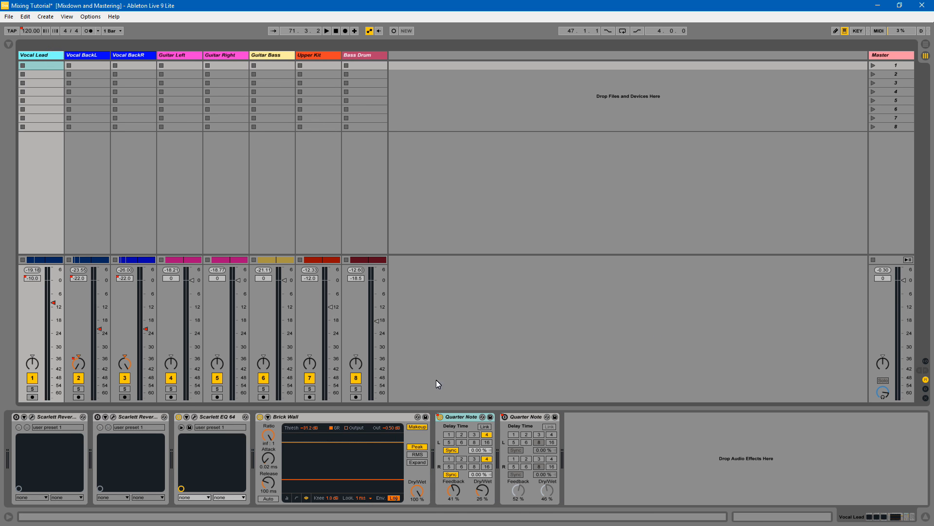
pyautogui.click(900, 55)
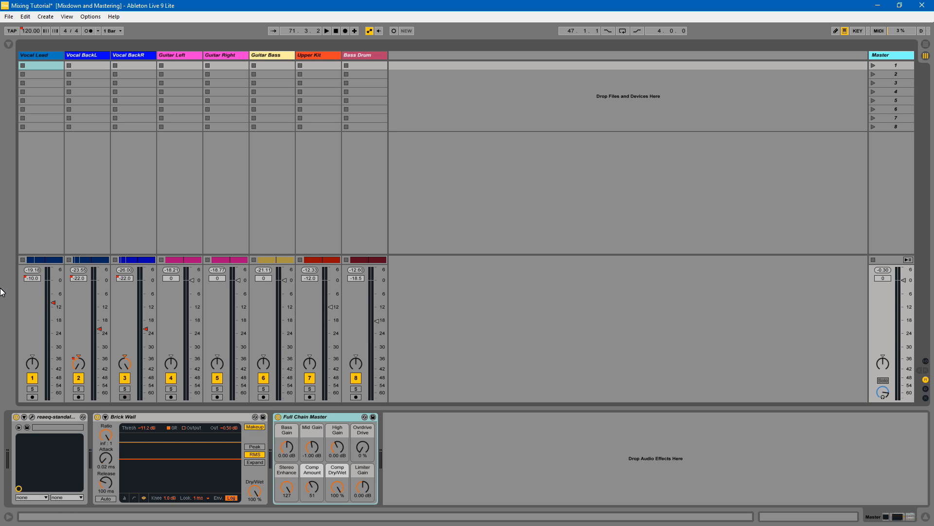
pyautogui.click(362, 55)
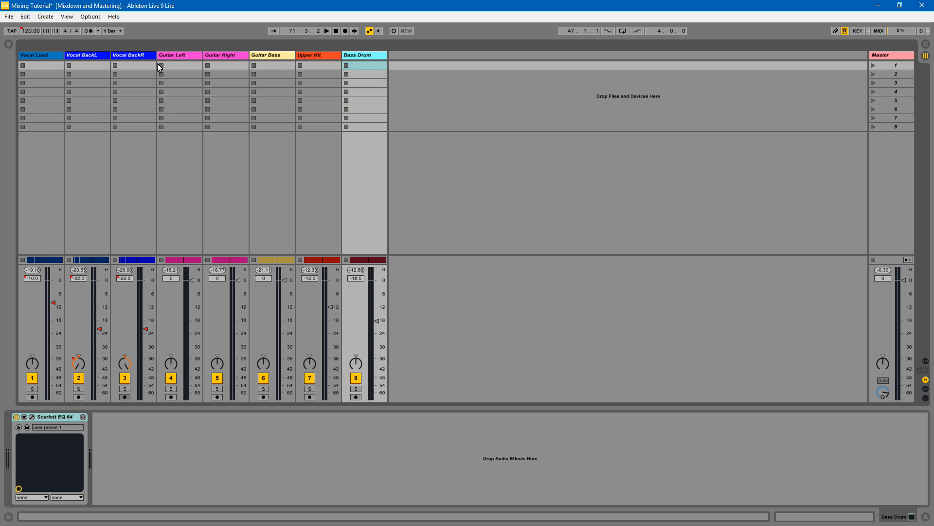
pyautogui.click(875, 61)
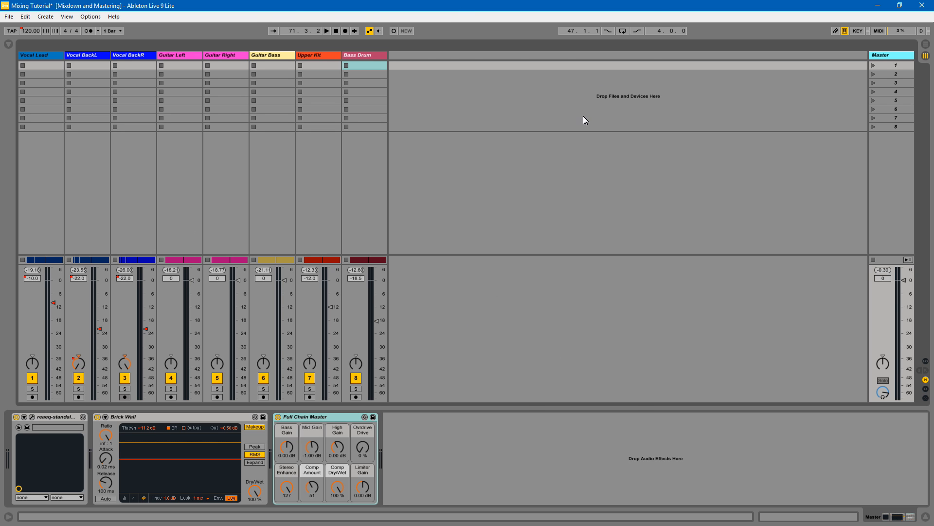
# Minimize the Ableton Live window to show the desktop
pyautogui.press('super+Down')
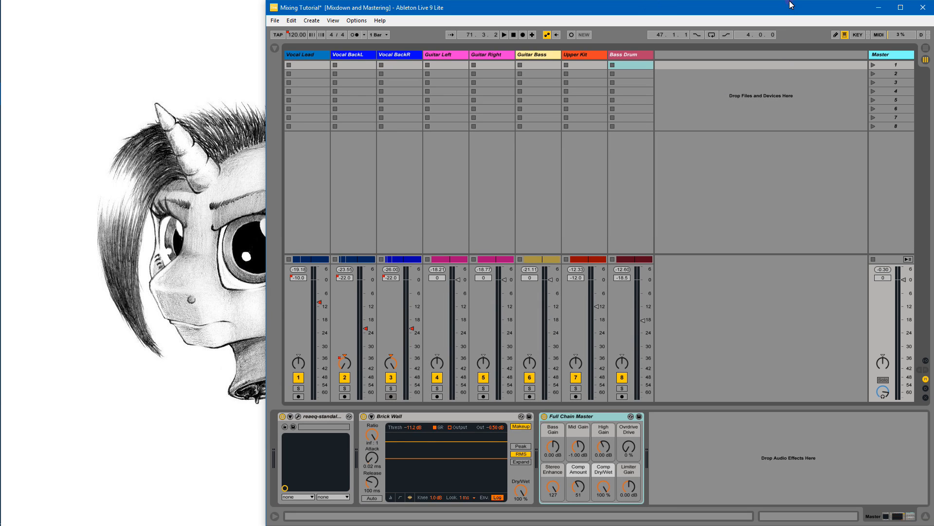
pyautogui.press('super+Up')
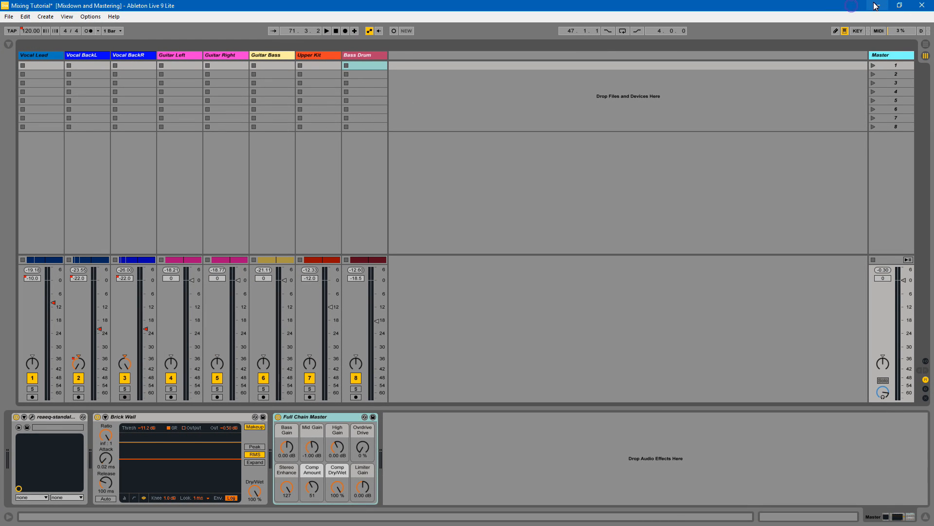
pyautogui.click(877, 6)
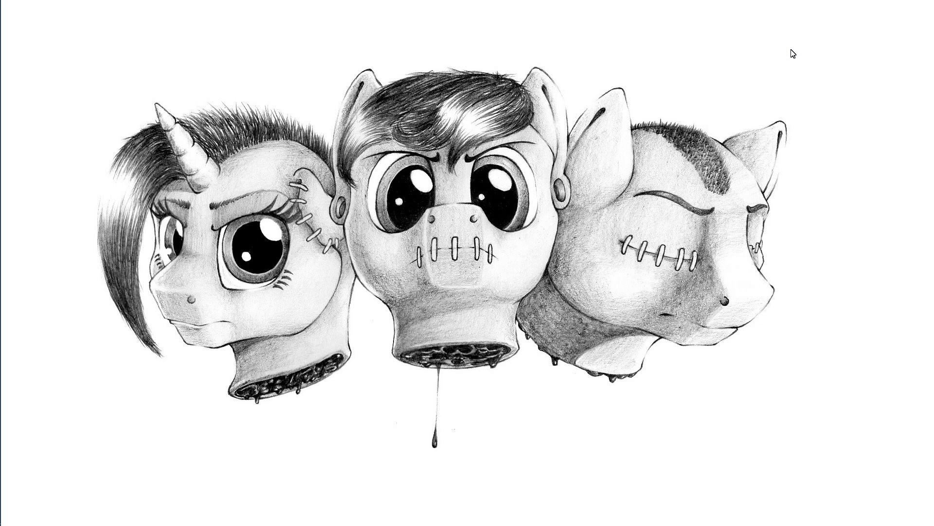